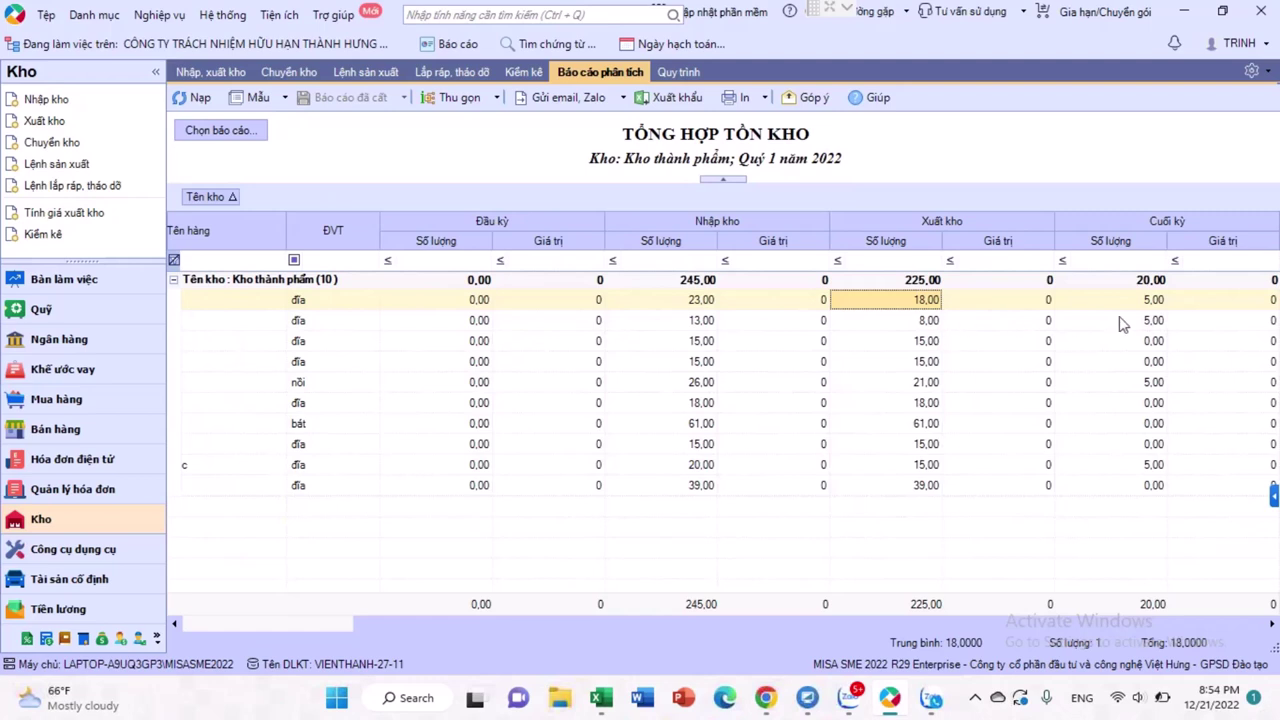
# Examine the closing quantities of the finished-goods items in the Quý 1 năm 2022 stock summary report
pyautogui.moveTo(1150, 300); pyautogui.dragTo(1145, 476)
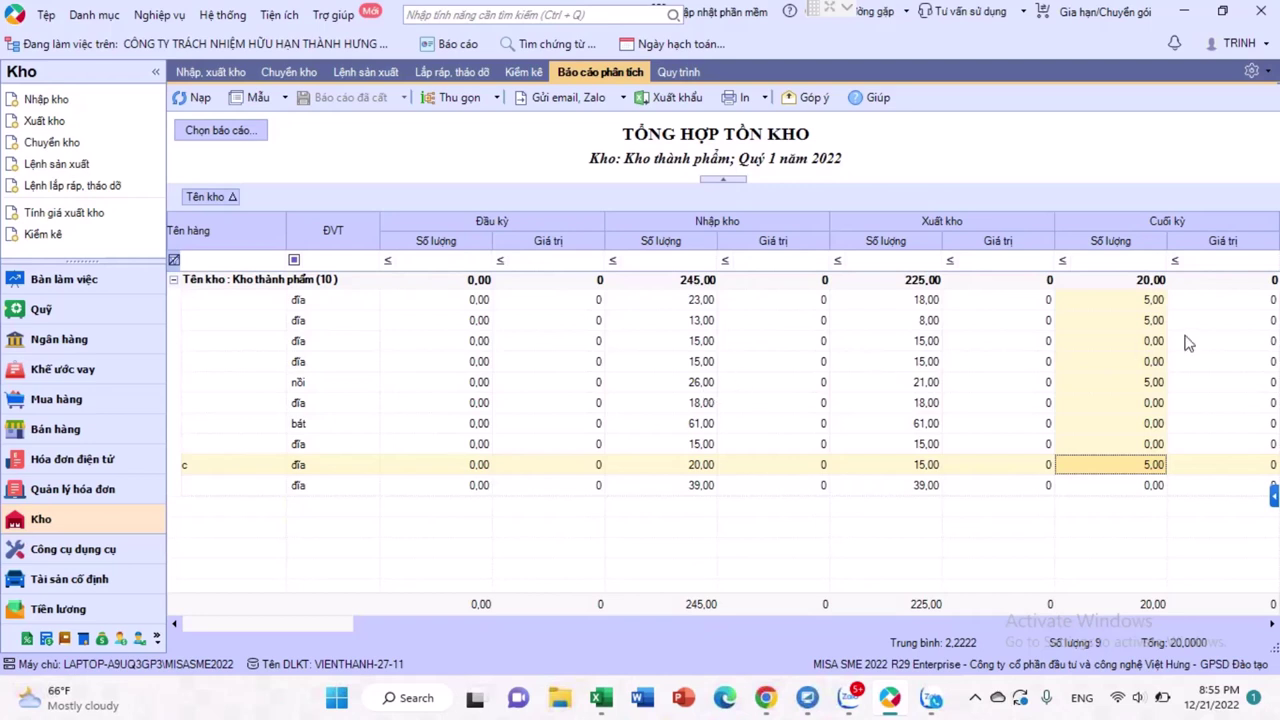
pyautogui.click(1148, 326)
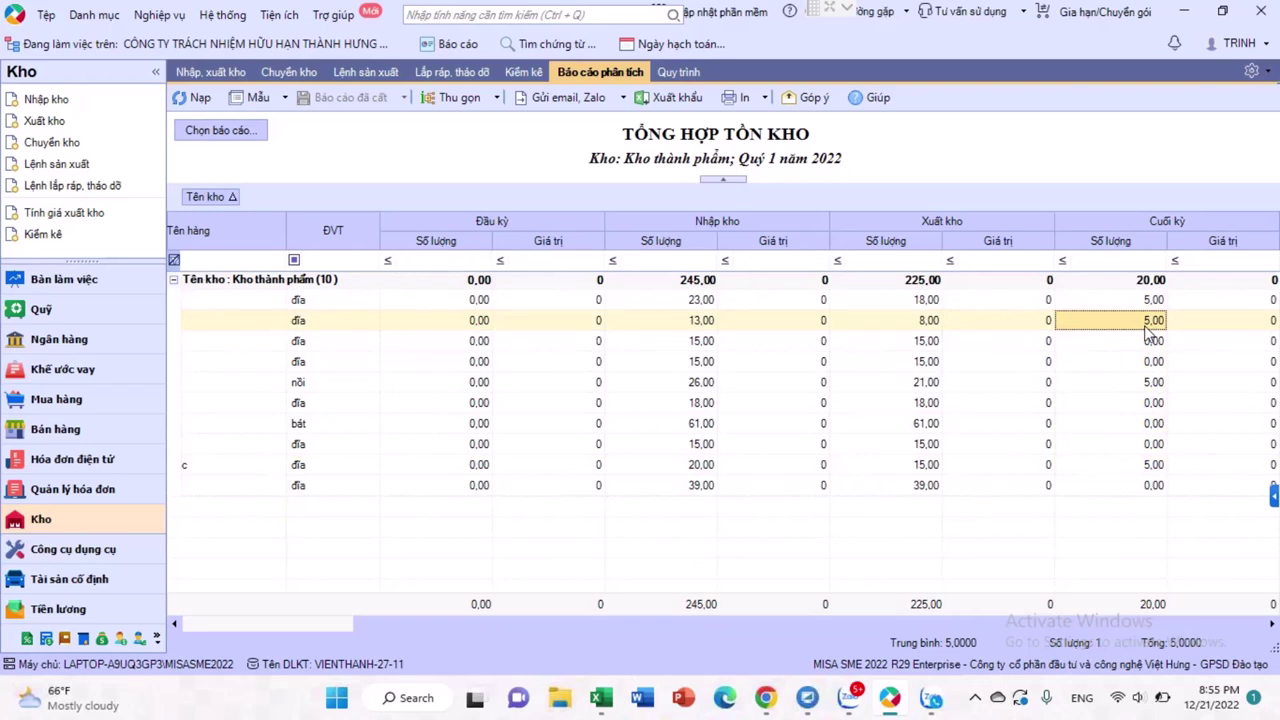
# Review the goods and cost-of-goods lines of the 27/03/2022 cash sales voucher for Diamond & Zebra Electric, closing it when done
pyautogui.click(74, 436)
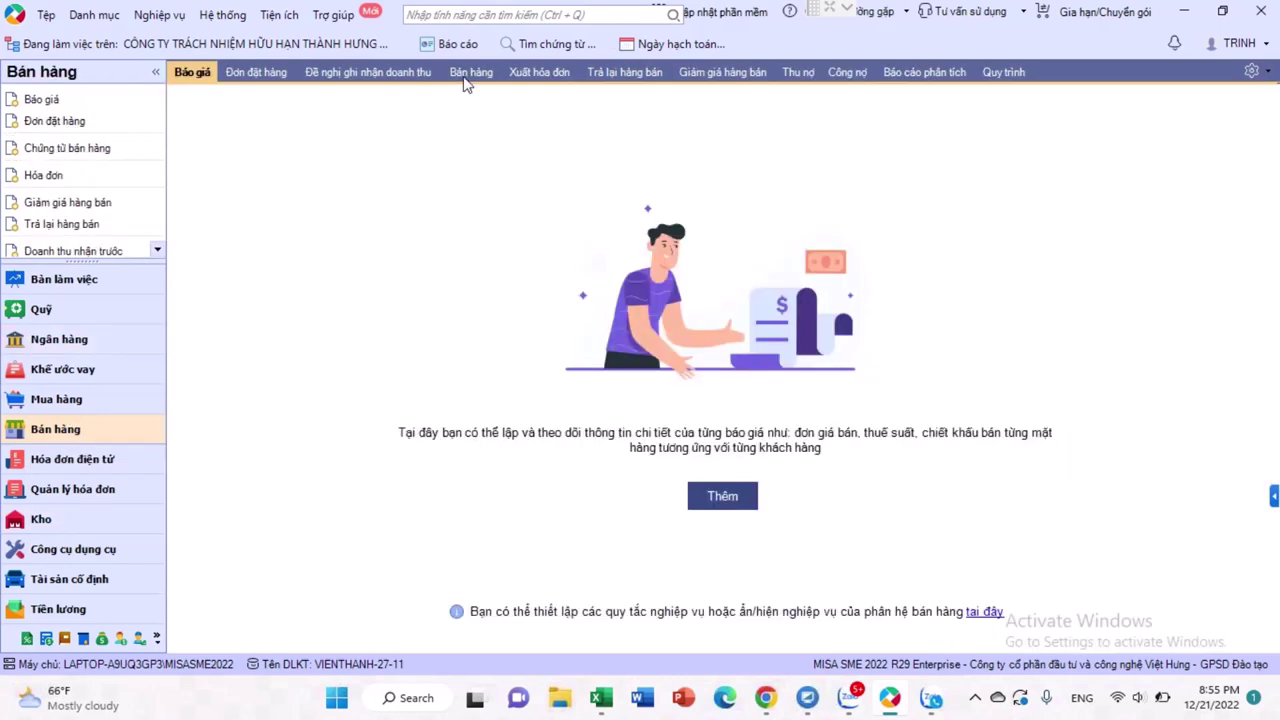
pyautogui.click(465, 76)
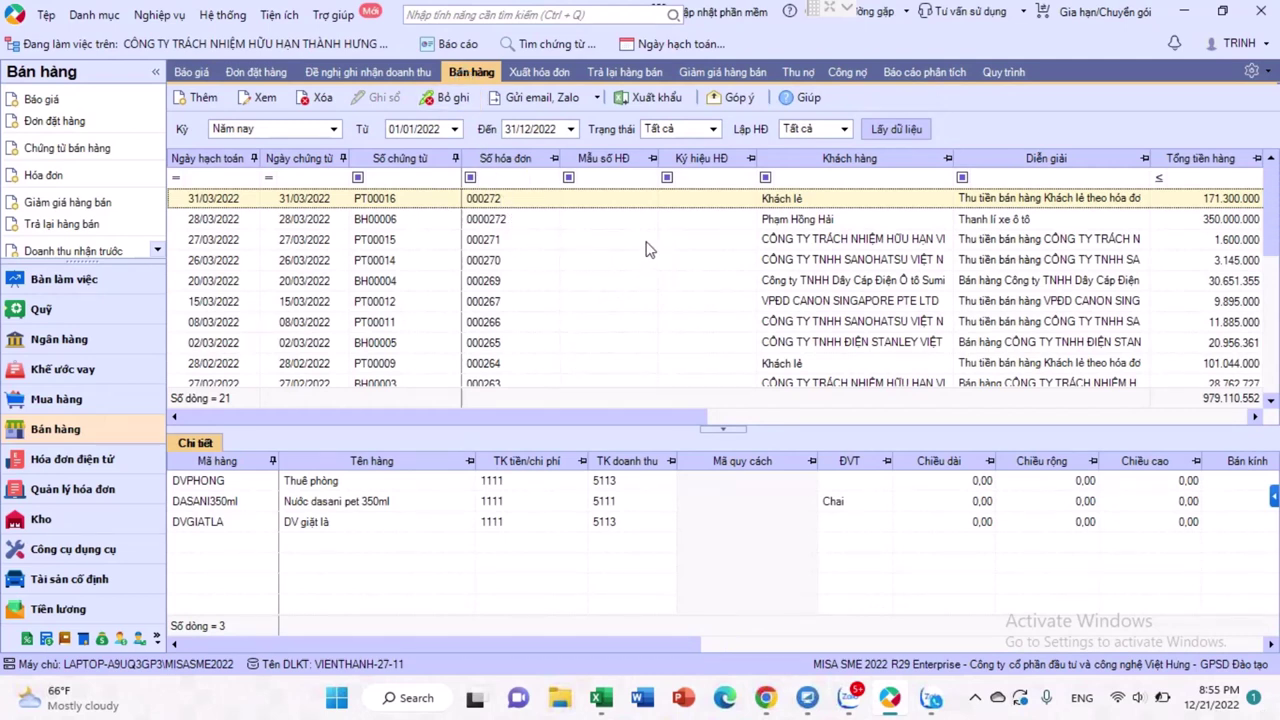
pyautogui.click(995, 244)
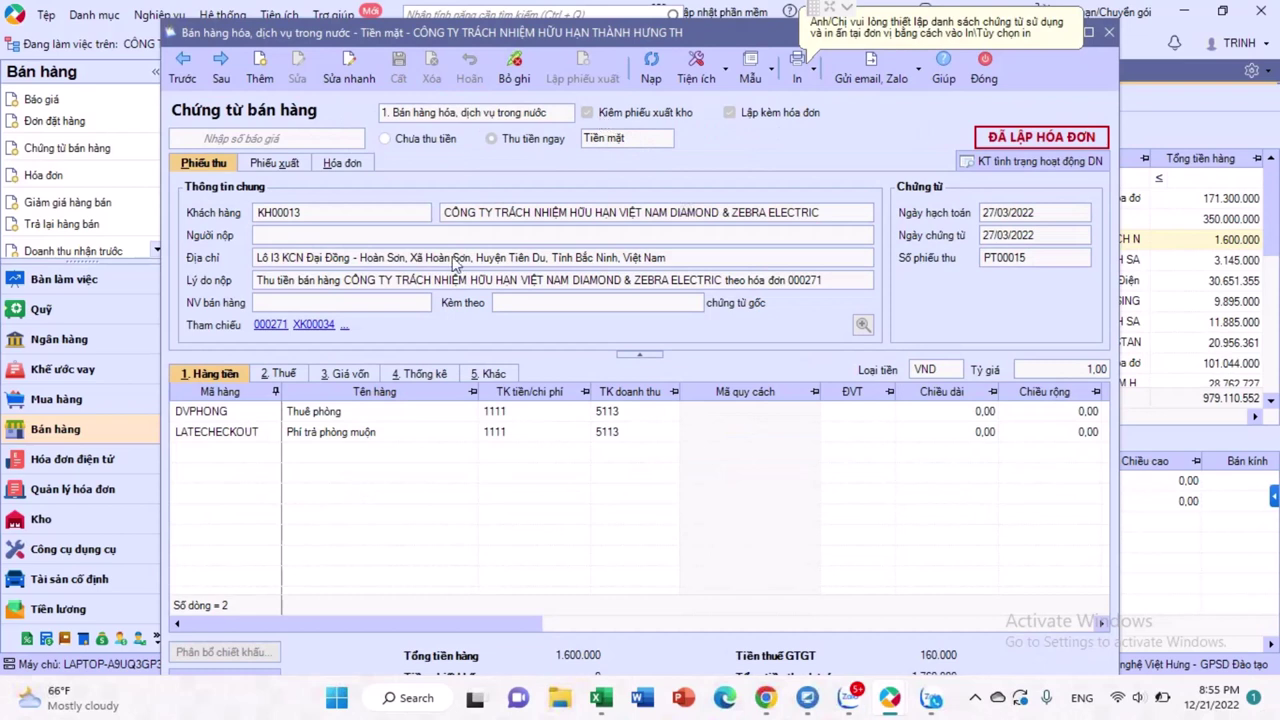
pyautogui.click(358, 378)
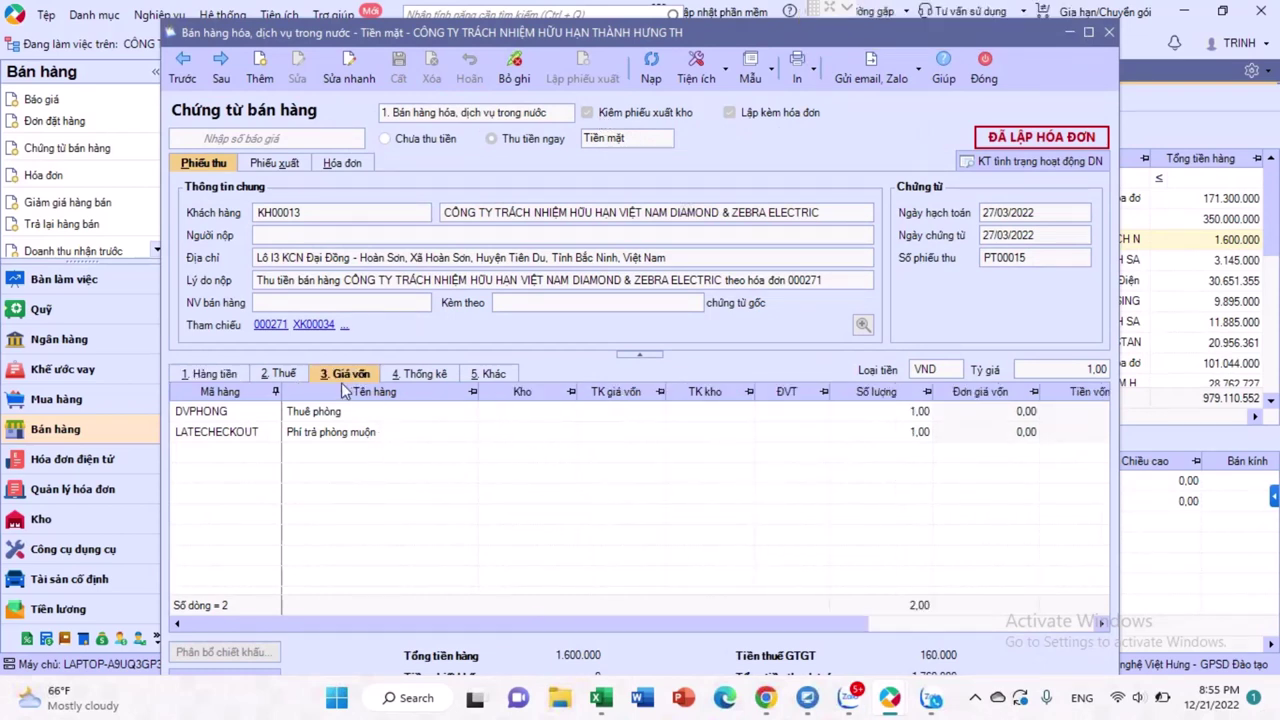
pyautogui.click(216, 373)
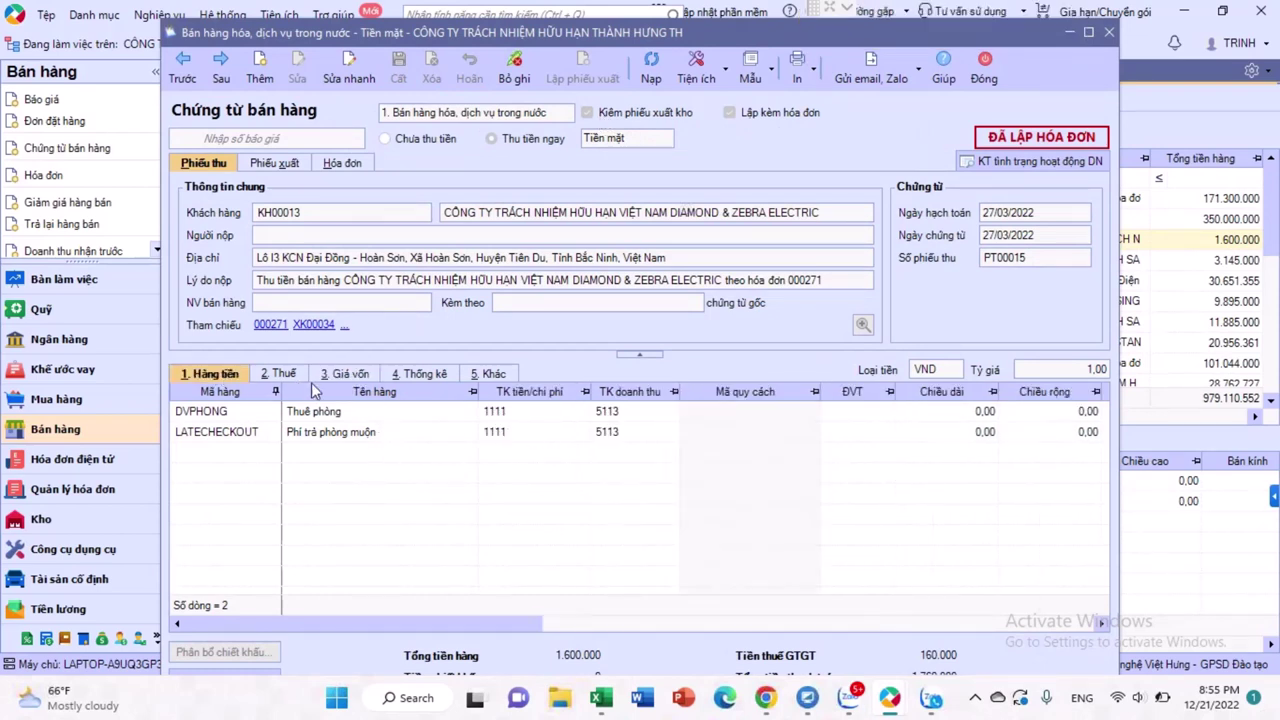
pyautogui.click(612, 411)
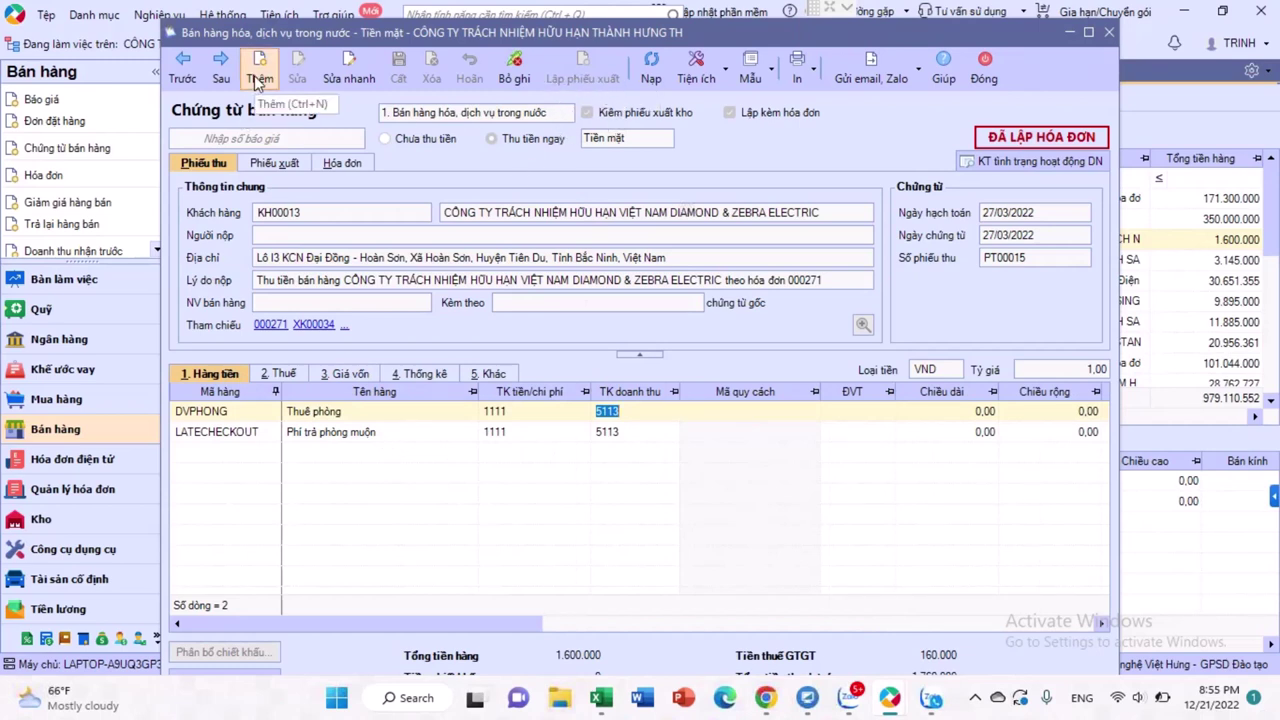
pyautogui.click(986, 70)
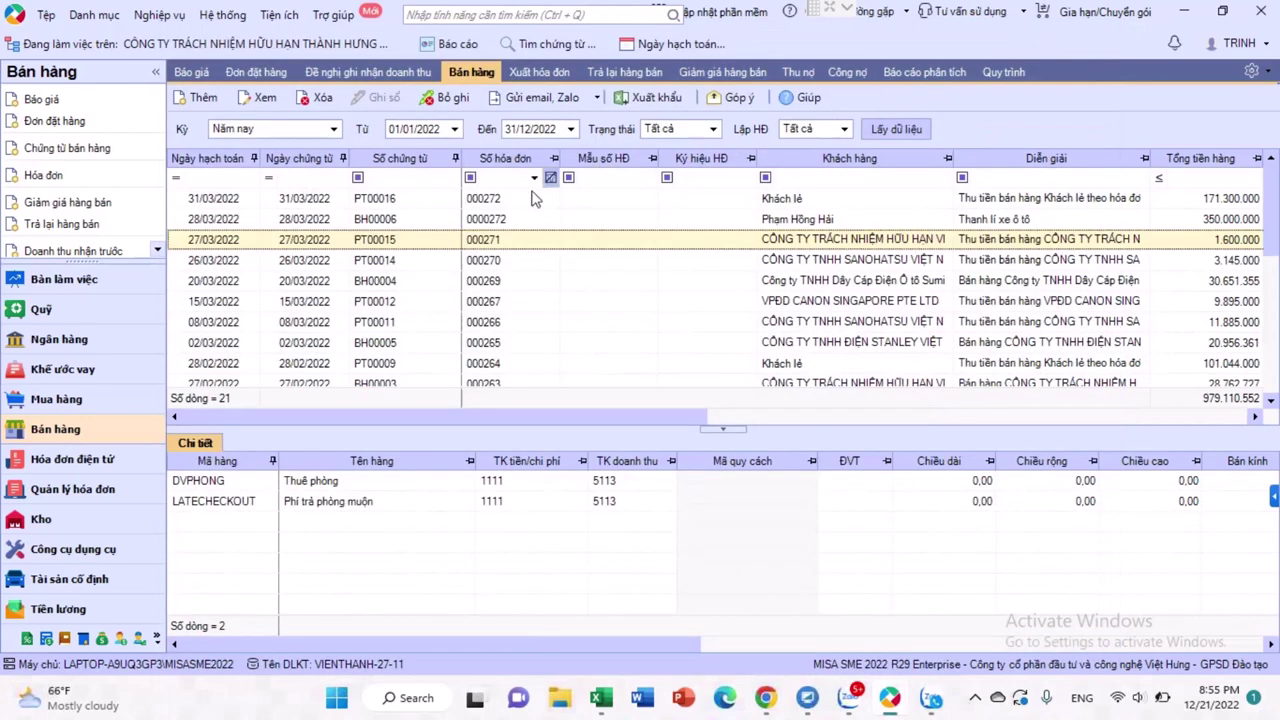
# Unpost the 03/01/2022 sales voucher for VPĐD Canon Singapore and make it editable, accepting the tax-declaration warning
pyautogui.scroll(-4, 522, 209)
pyautogui.click(507, 363)
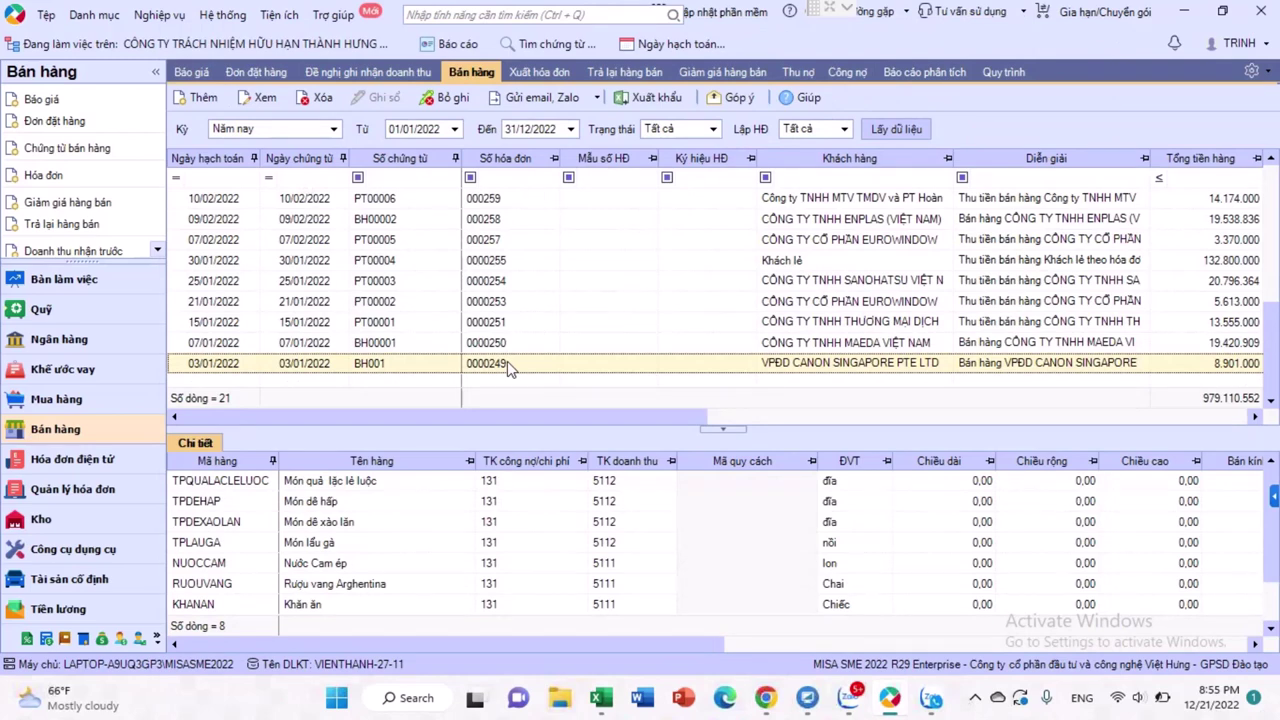
pyautogui.doubleClick(507, 361)
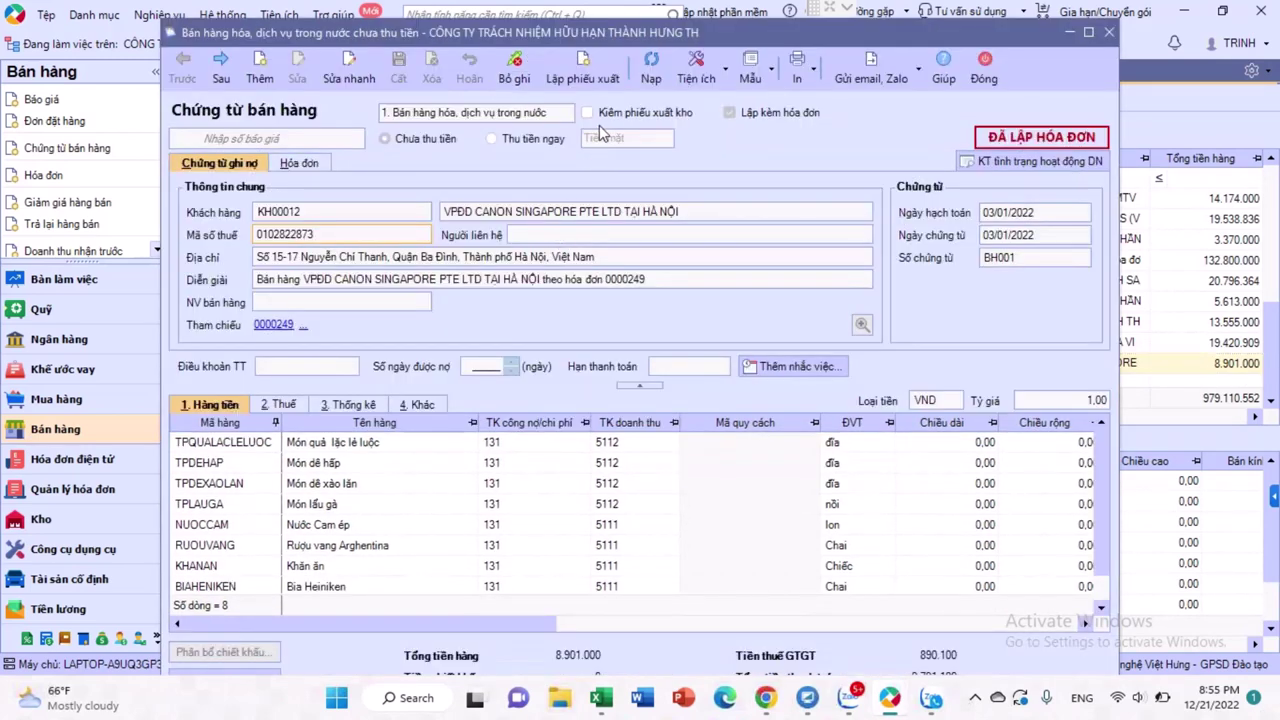
pyautogui.click(495, 60)
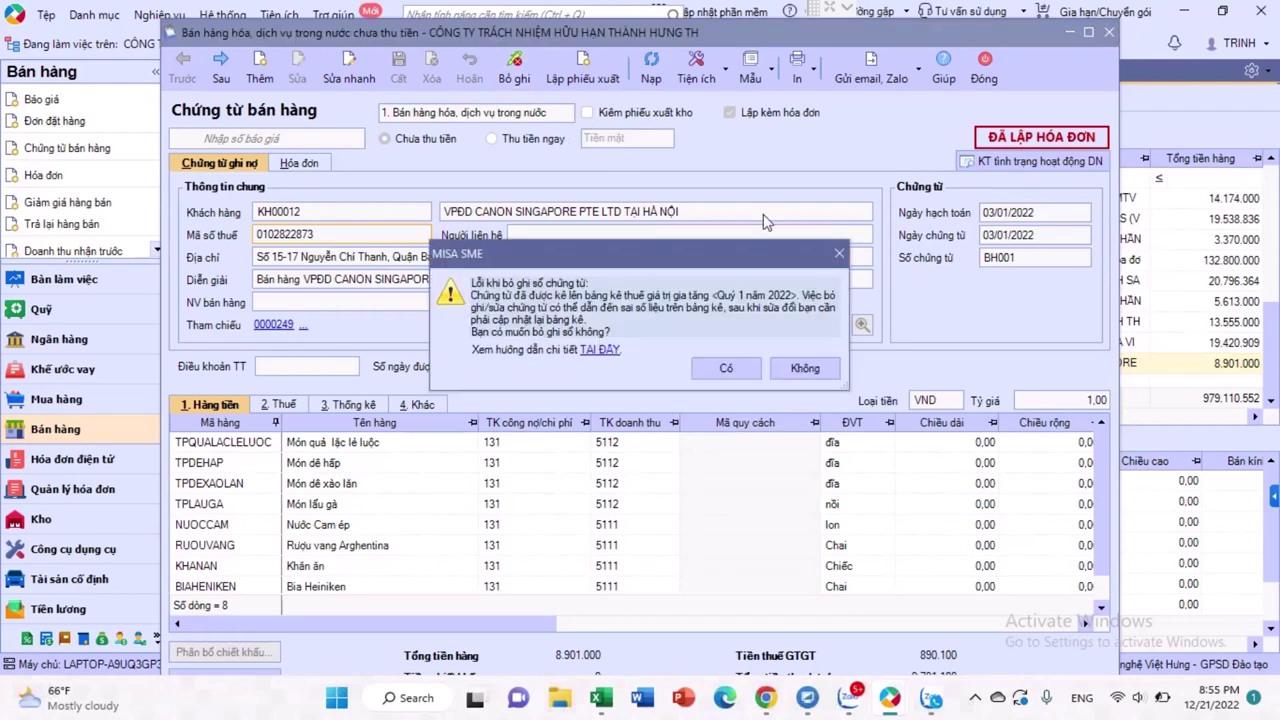
pyautogui.click(727, 368)
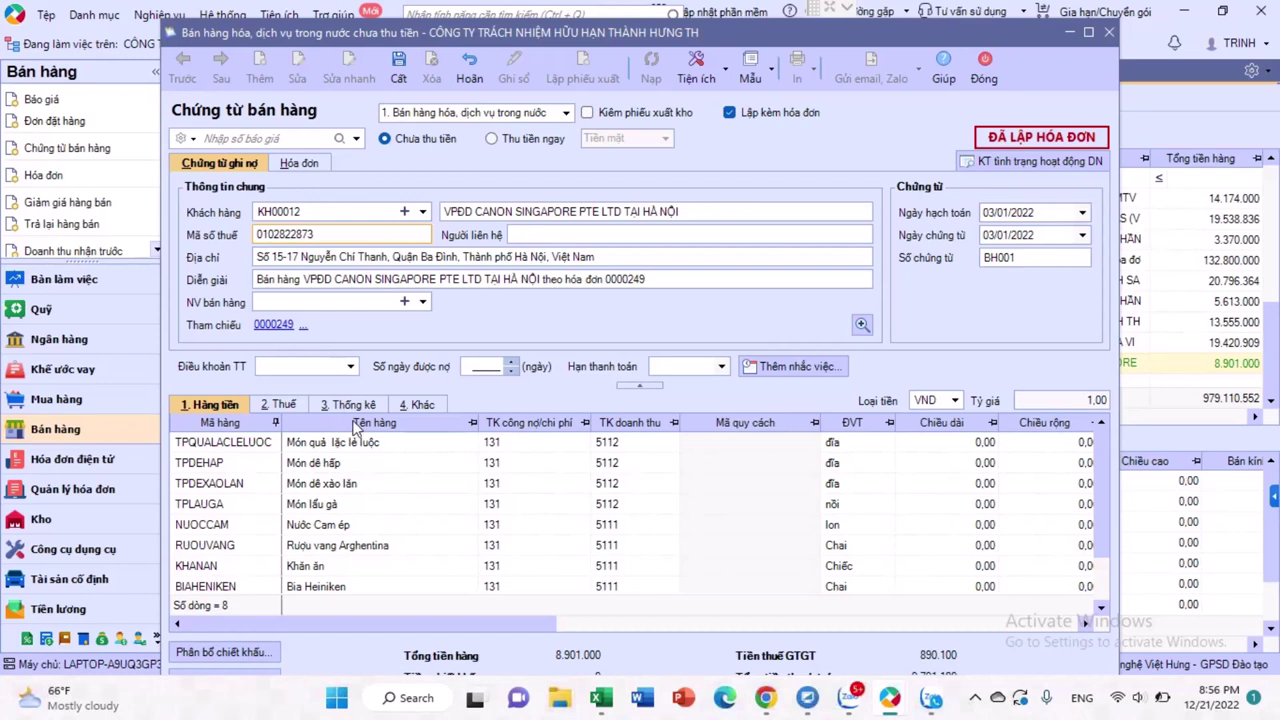
# Enable Kiêm phiếu xuất kho on the voucher and copy cost account 6321 from the RUOUVANG line to the lines below
pyautogui.click(587, 113)
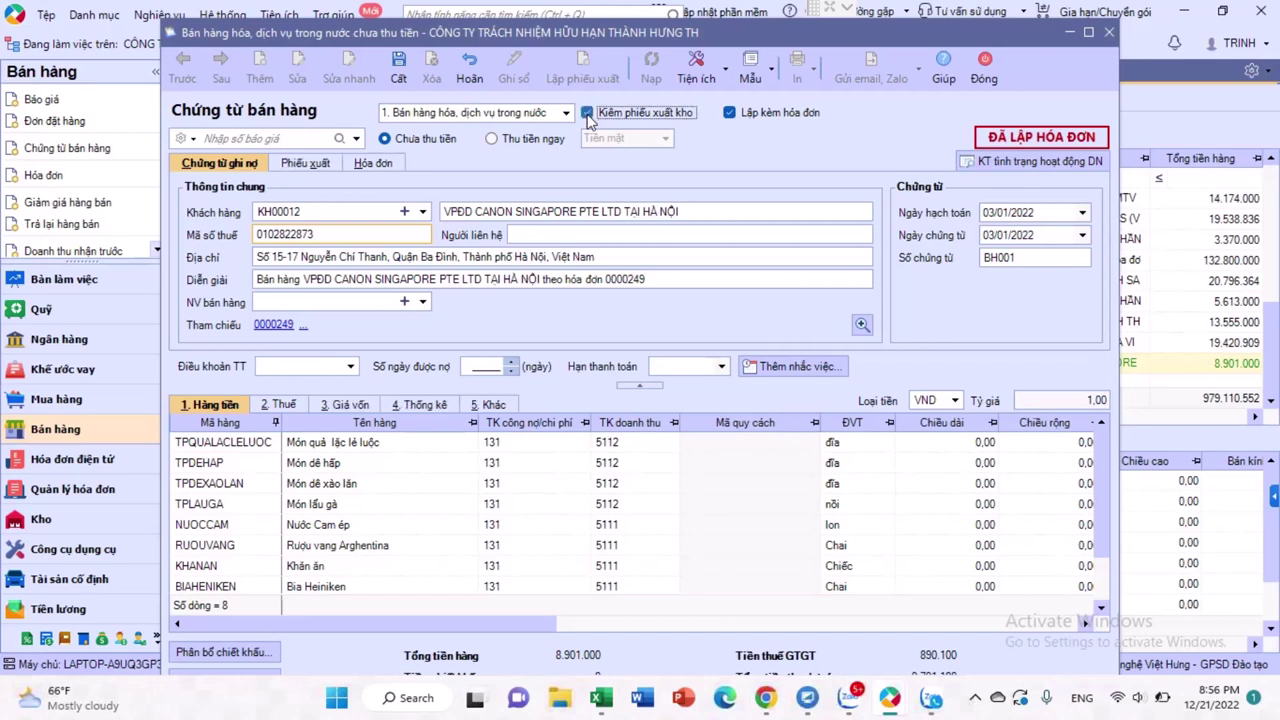
pyautogui.click(349, 405)
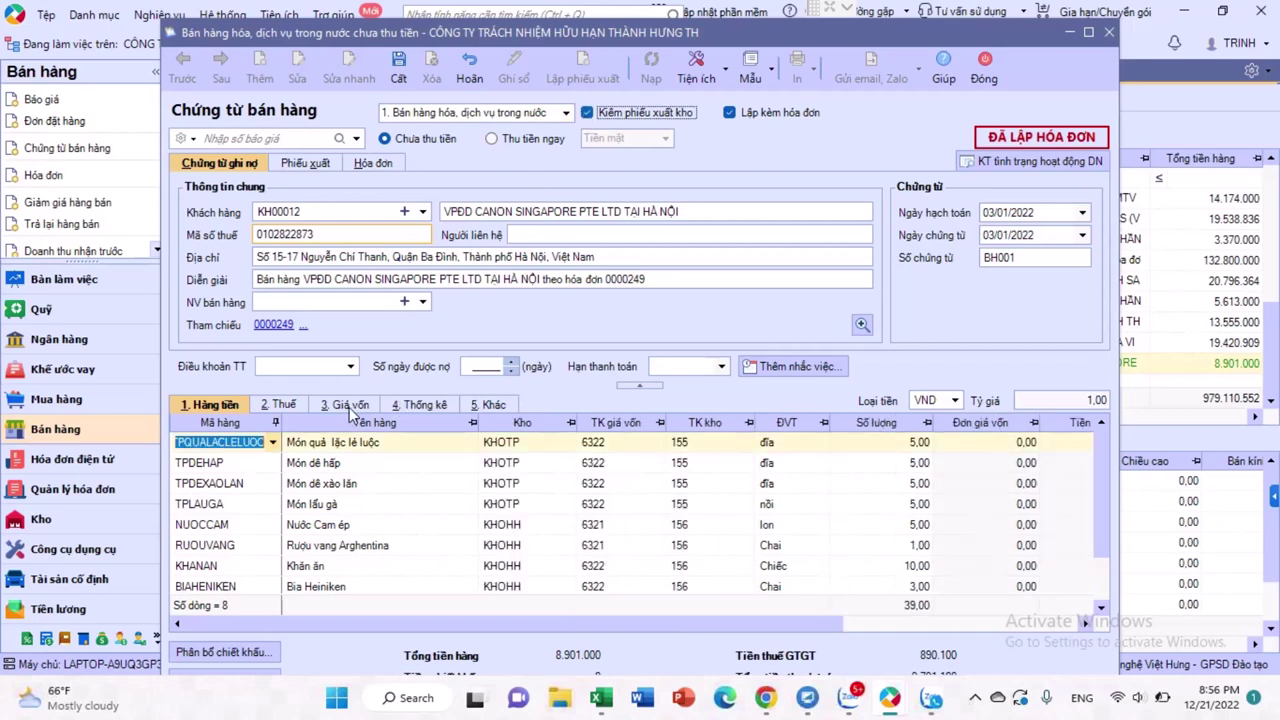
pyautogui.click(610, 546)
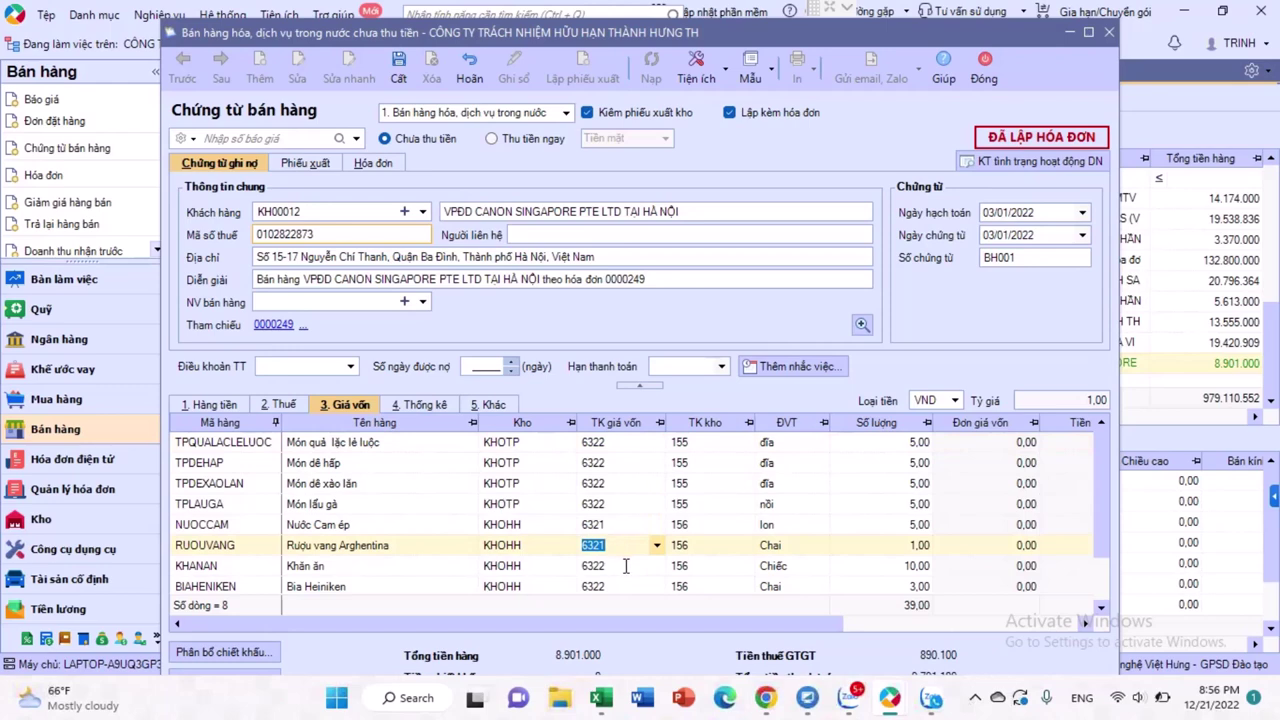
pyautogui.rightClick(625, 567)
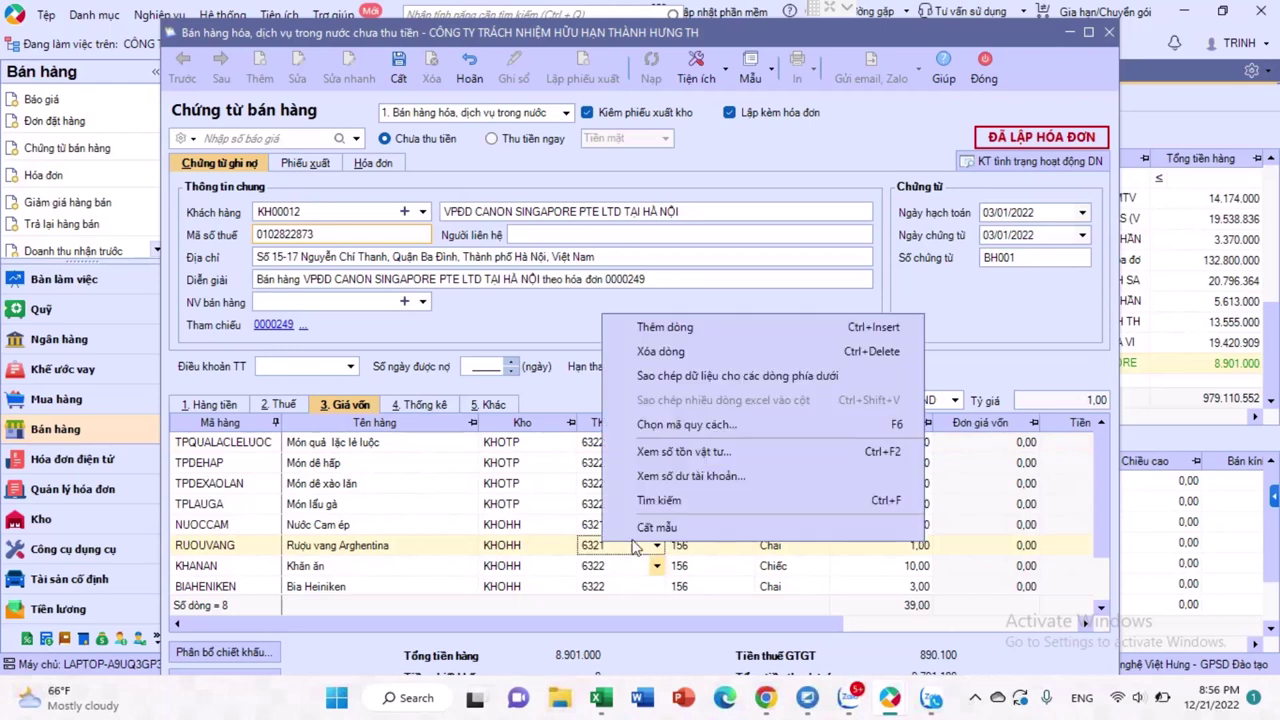
pyautogui.click(685, 378)
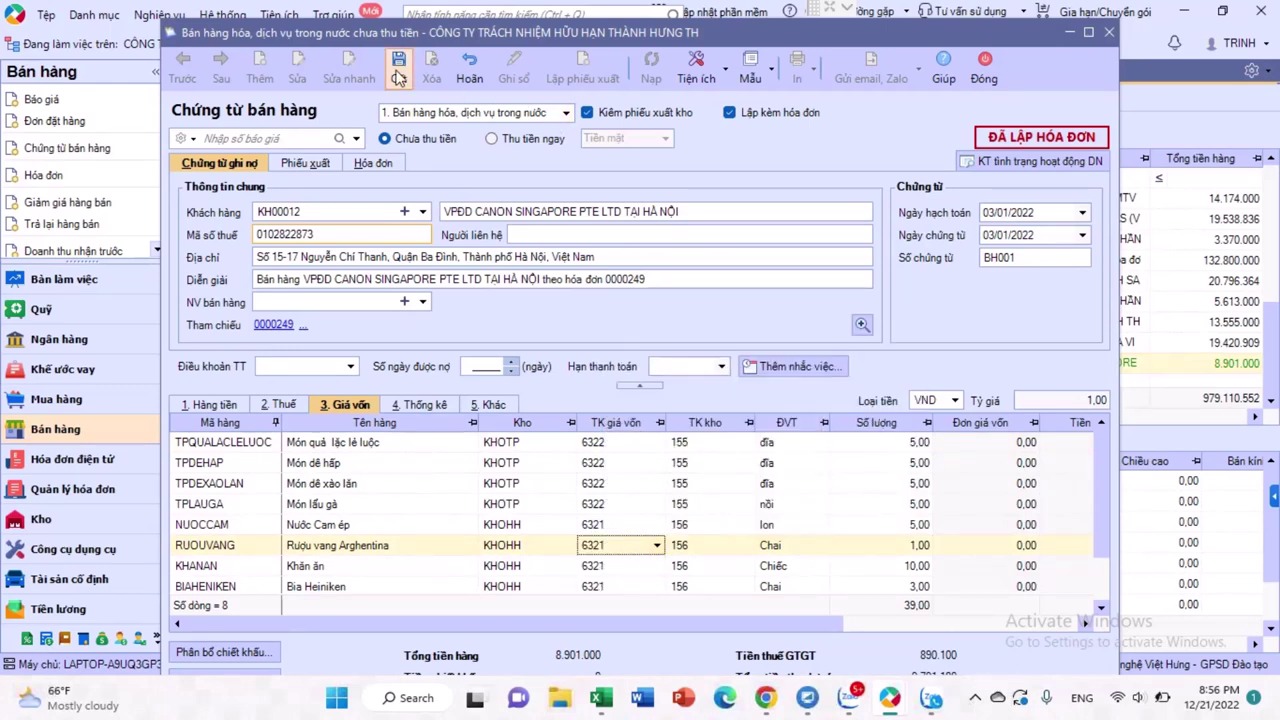
# Save the sales voucher with its delivery note and try to post it
pyautogui.click(398, 70)
pyautogui.click(729, 397)
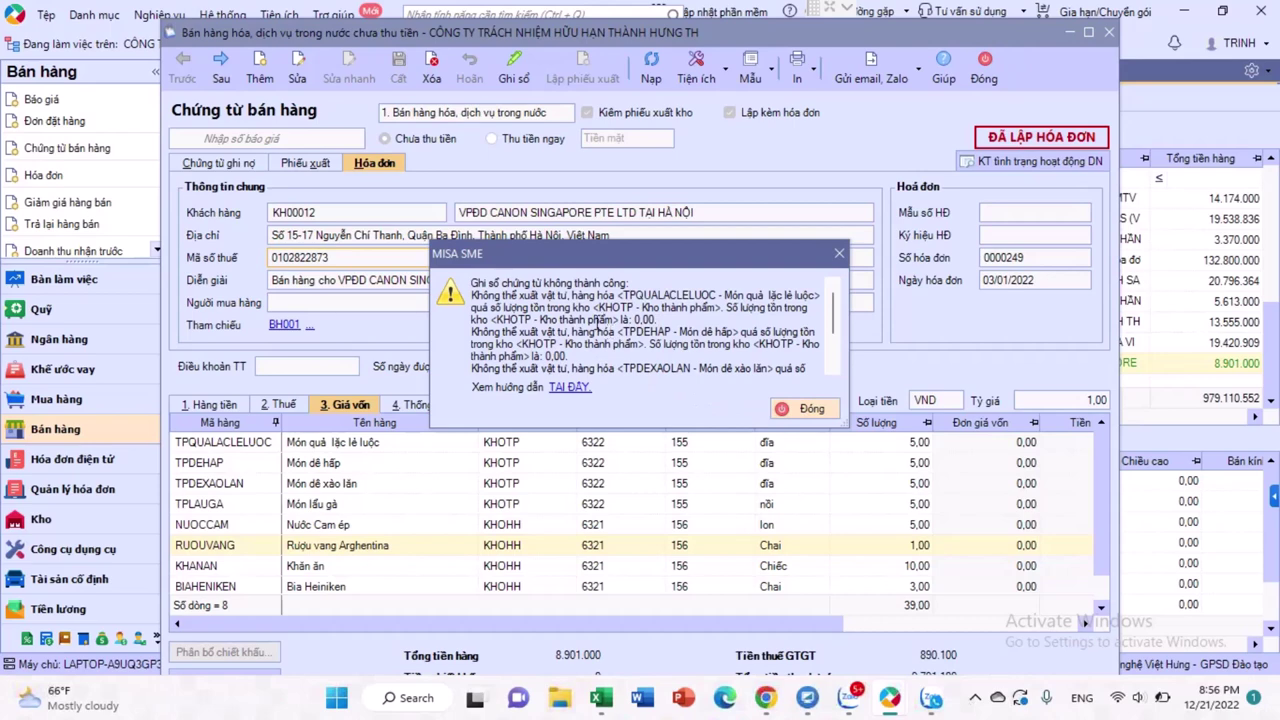
pyautogui.click(799, 412)
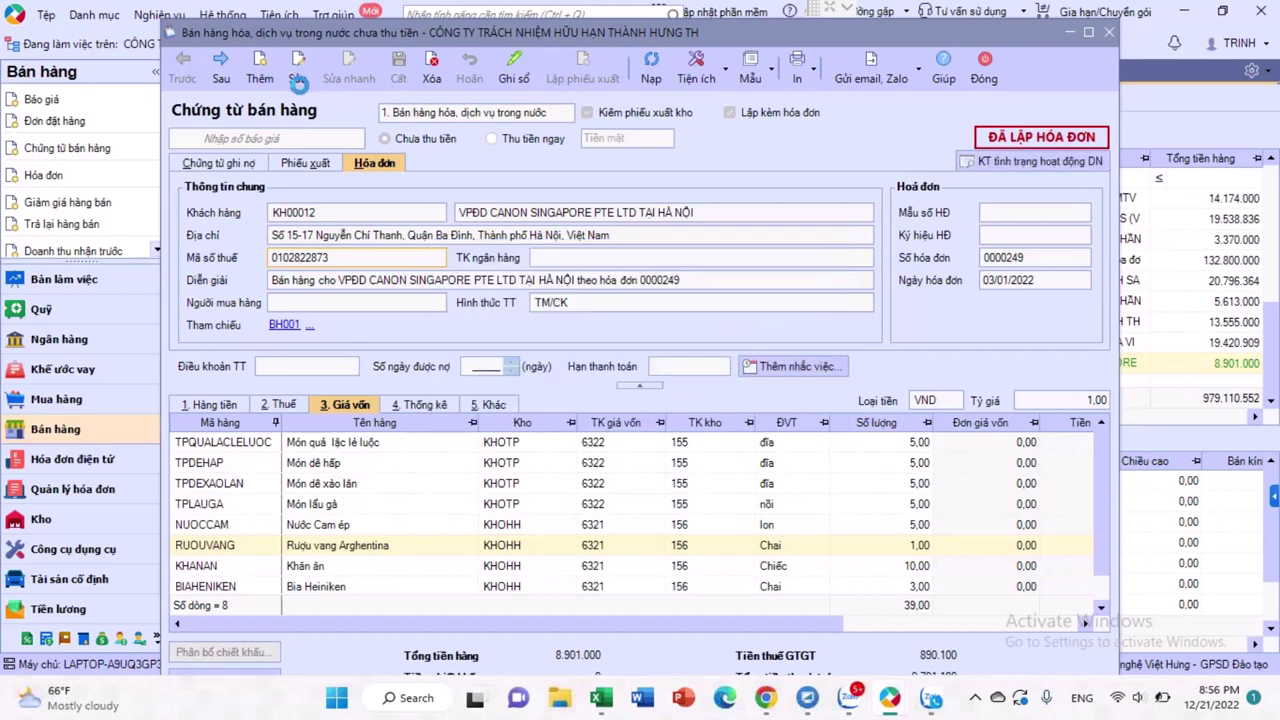
# Edit the voucher's delivery note, set its stock issue time to 22:56:17, and save the voucher
pyautogui.click(298, 80)
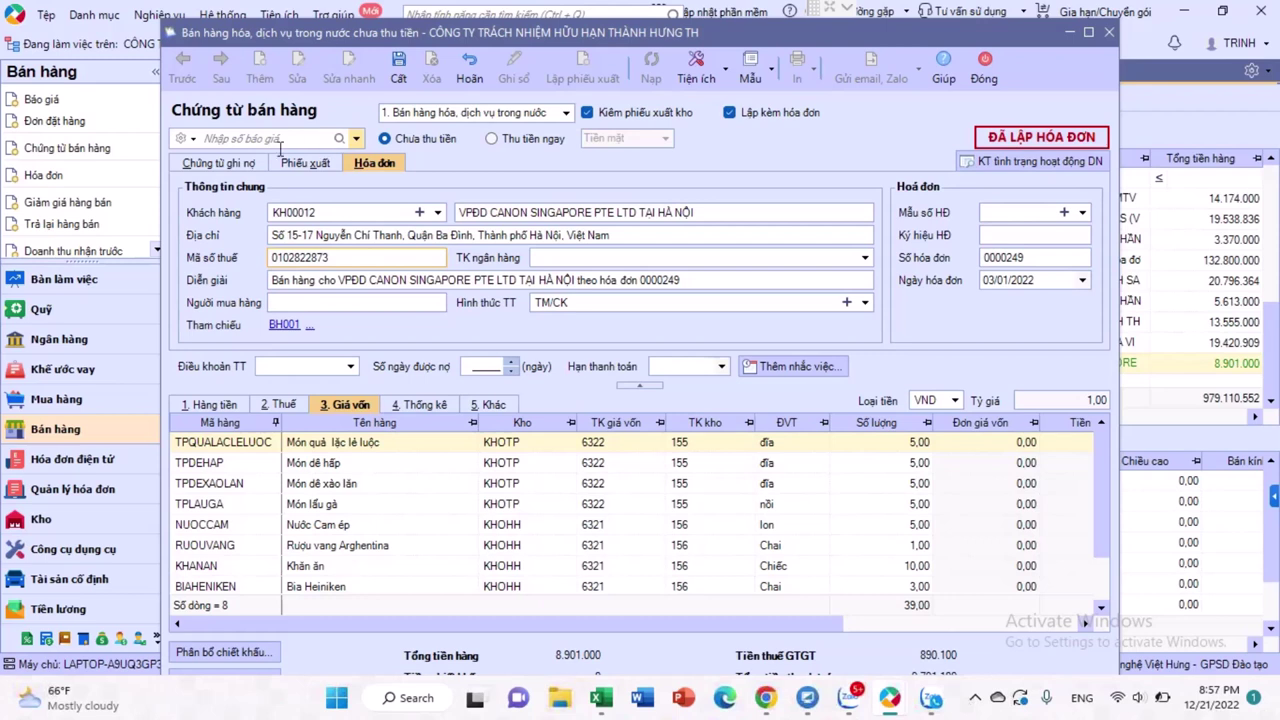
pyautogui.click(305, 162)
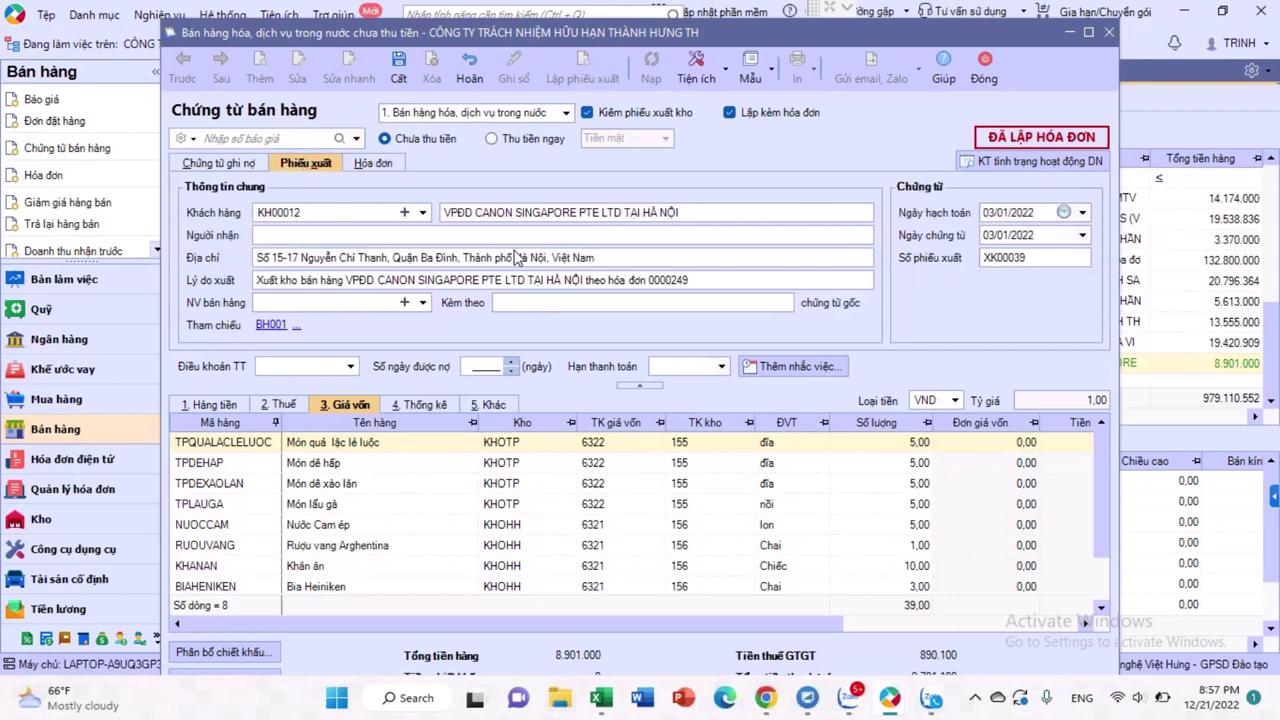
pyautogui.click(1063, 212)
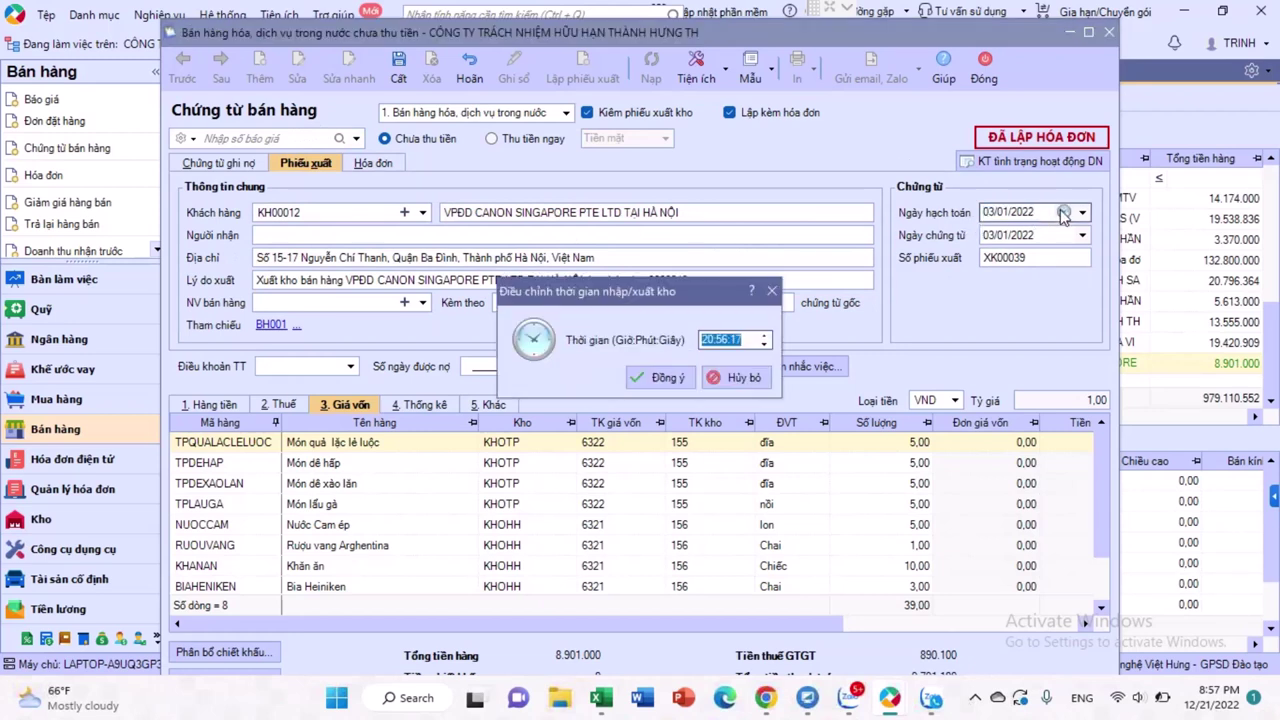
pyautogui.click(716, 340)
pyautogui.click(662, 377)
pyautogui.click(397, 68)
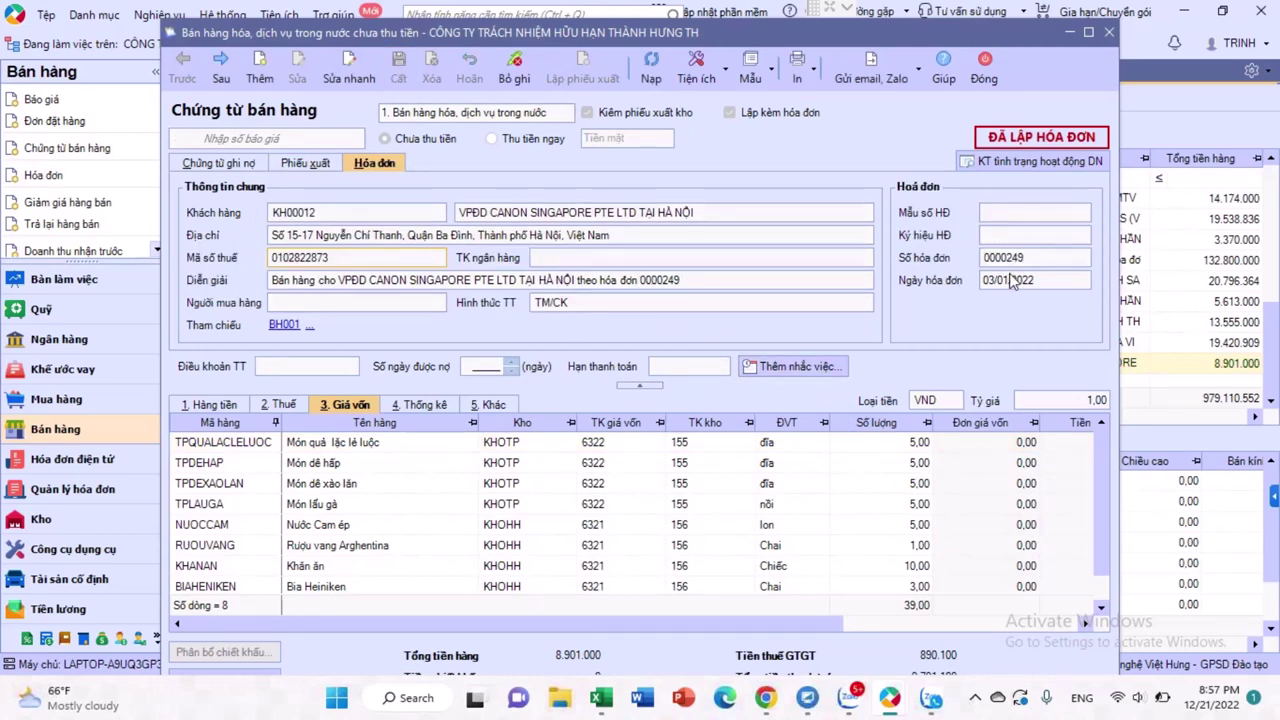
# Check the delivery note's stock issue time without altering it, and close the sales voucher
pyautogui.click(1012, 284)
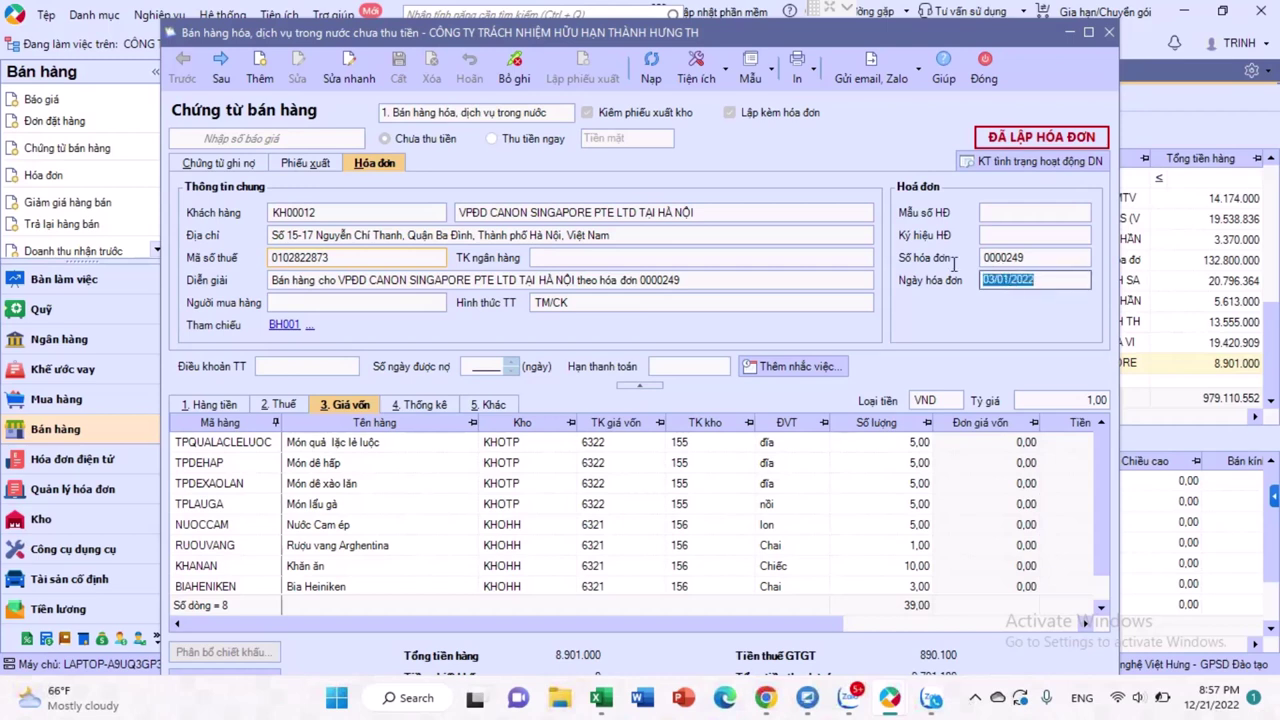
pyautogui.click(295, 163)
pyautogui.click(1079, 213)
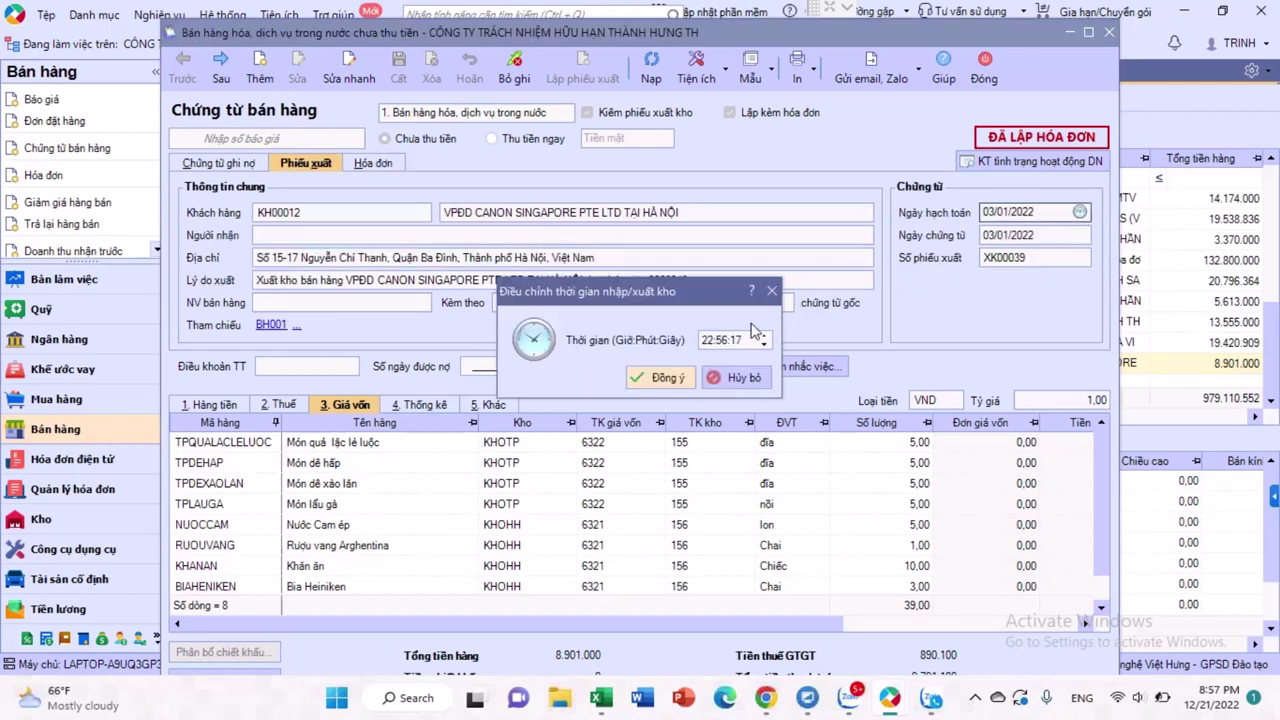
pyautogui.click(713, 342)
pyautogui.click(706, 340)
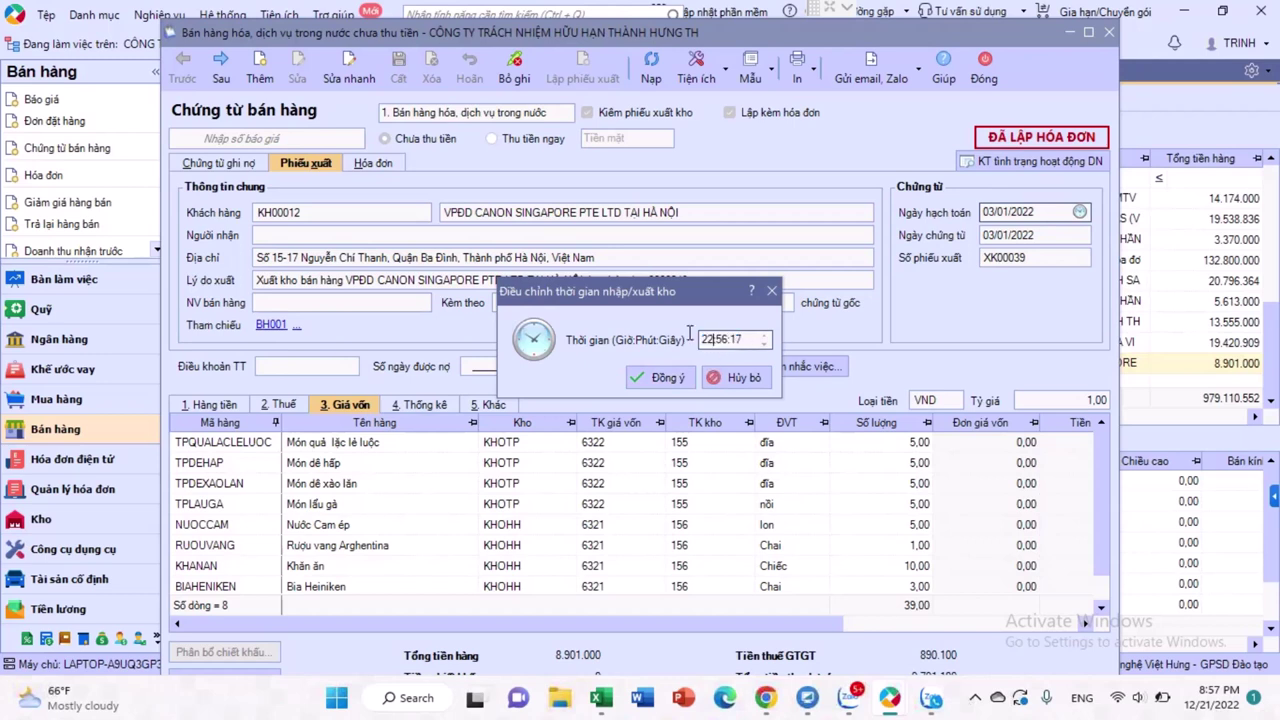
pyautogui.click(737, 378)
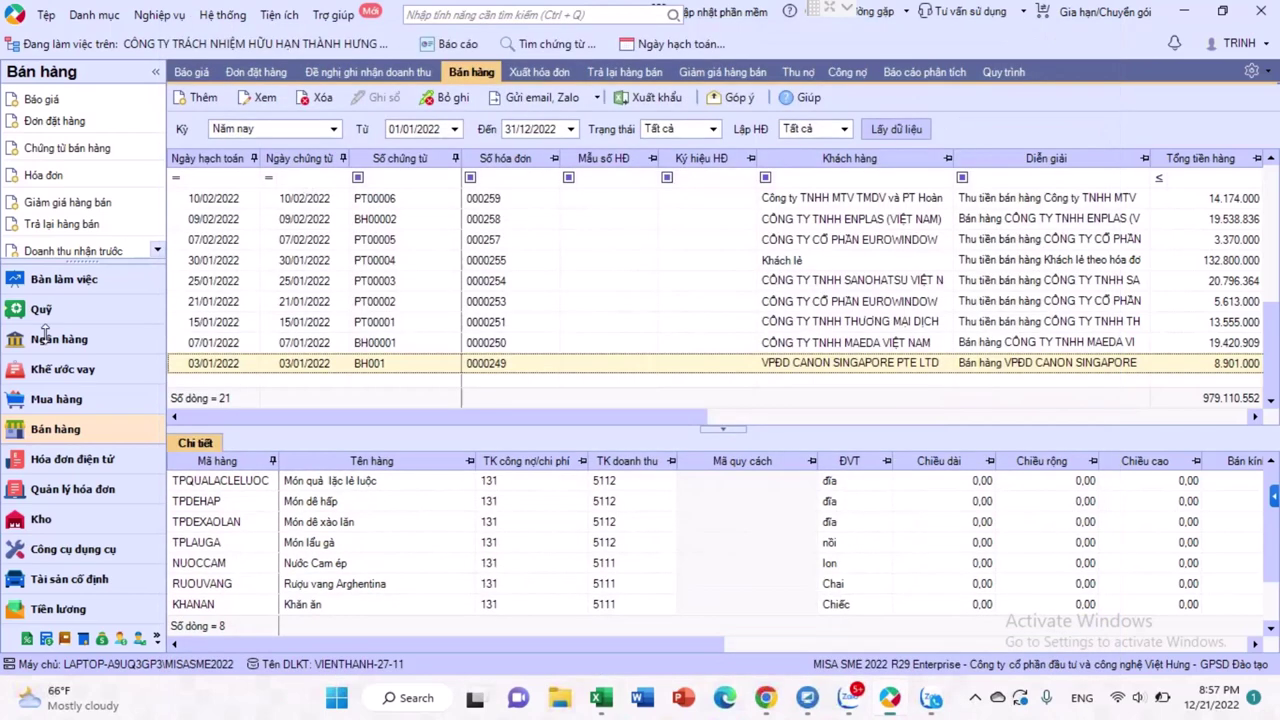
pyautogui.click(984, 68)
# Open the warehouse's Quý 1 list of stock receipts and issues and filter it by type Phiếu nhập kho
pyautogui.click(78, 525)
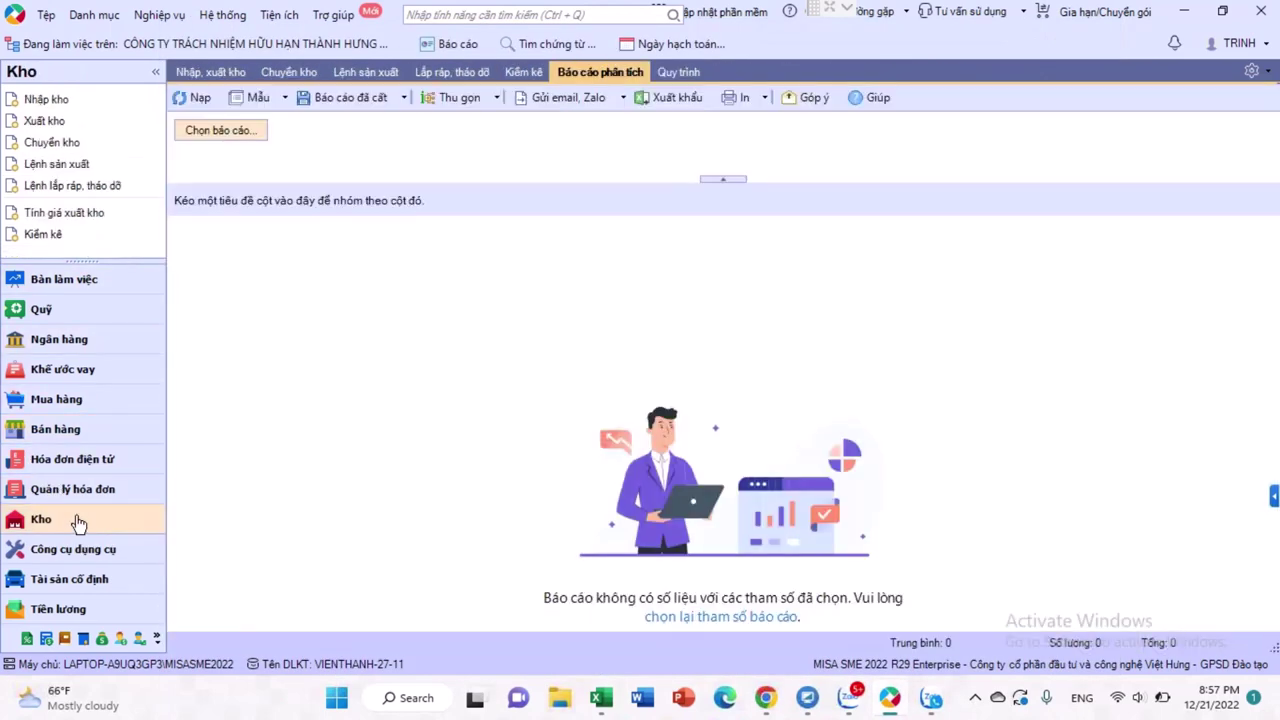
pyautogui.click(212, 73)
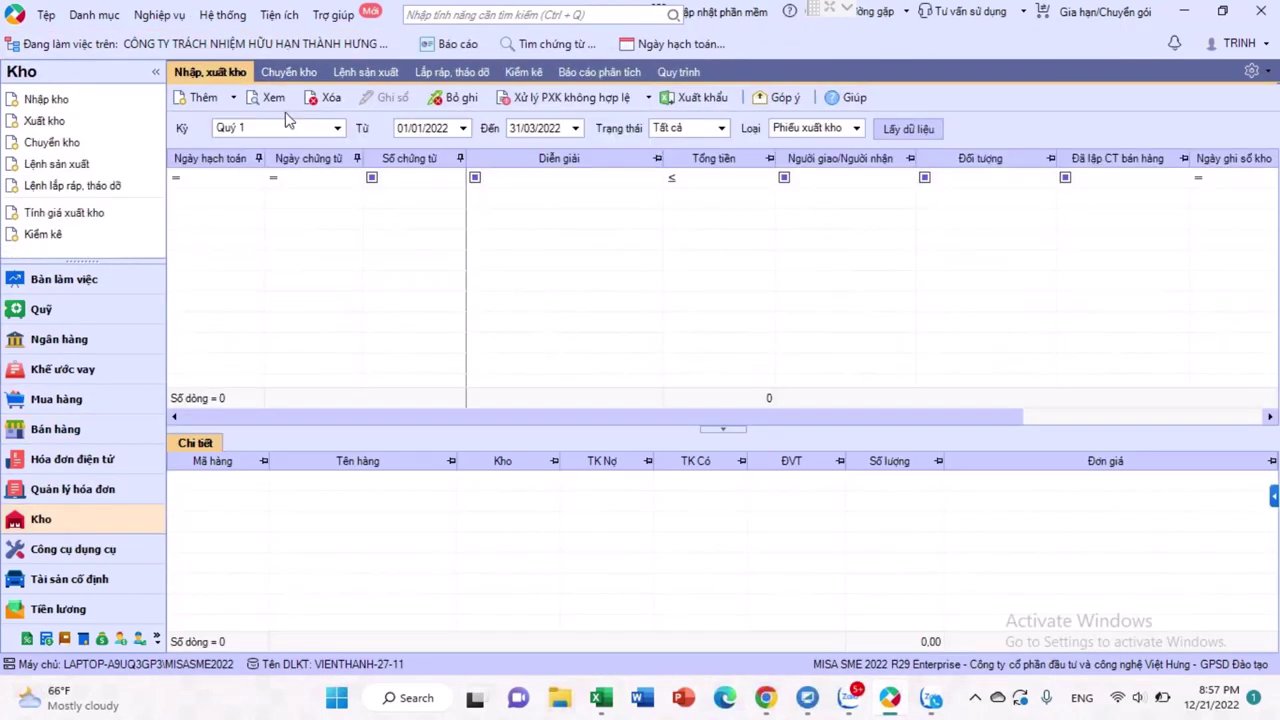
pyautogui.scroll(-9, 490, 295)
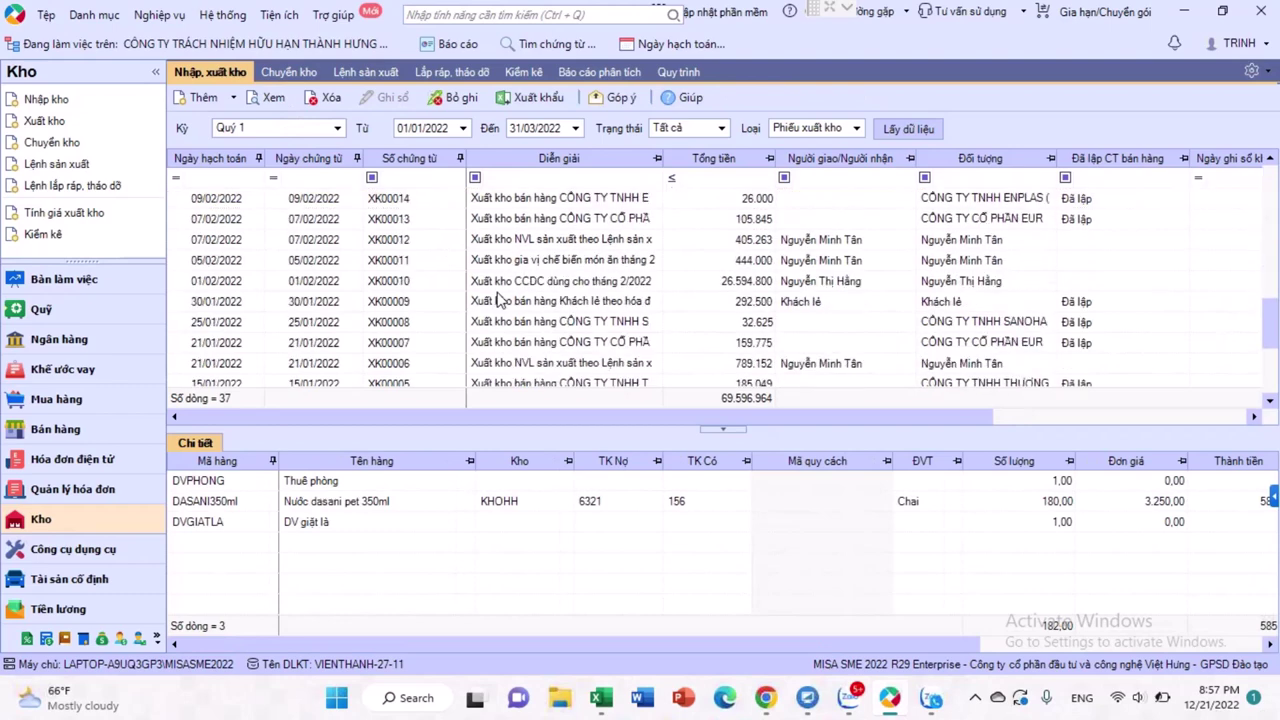
pyautogui.click(856, 128)
pyautogui.click(836, 141)
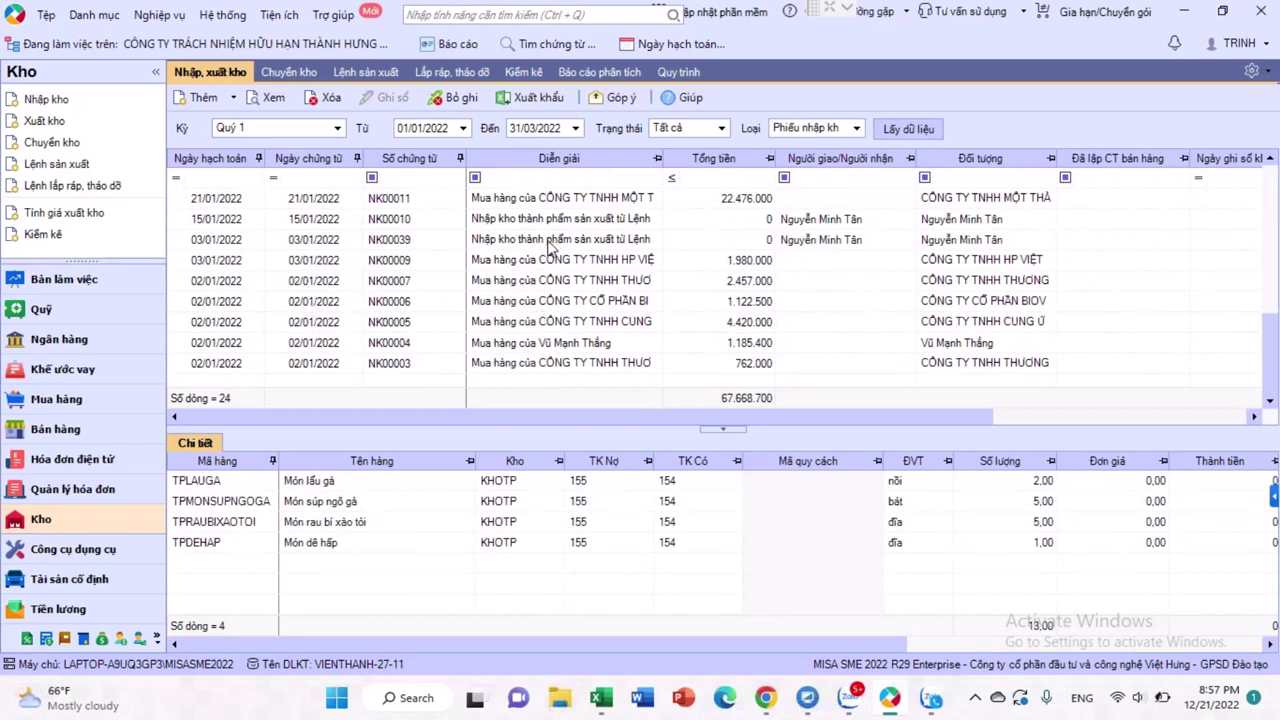
# Open the finished-goods receipt dated 03/01/2022 and check its stock receipt time
pyautogui.click(512, 241)
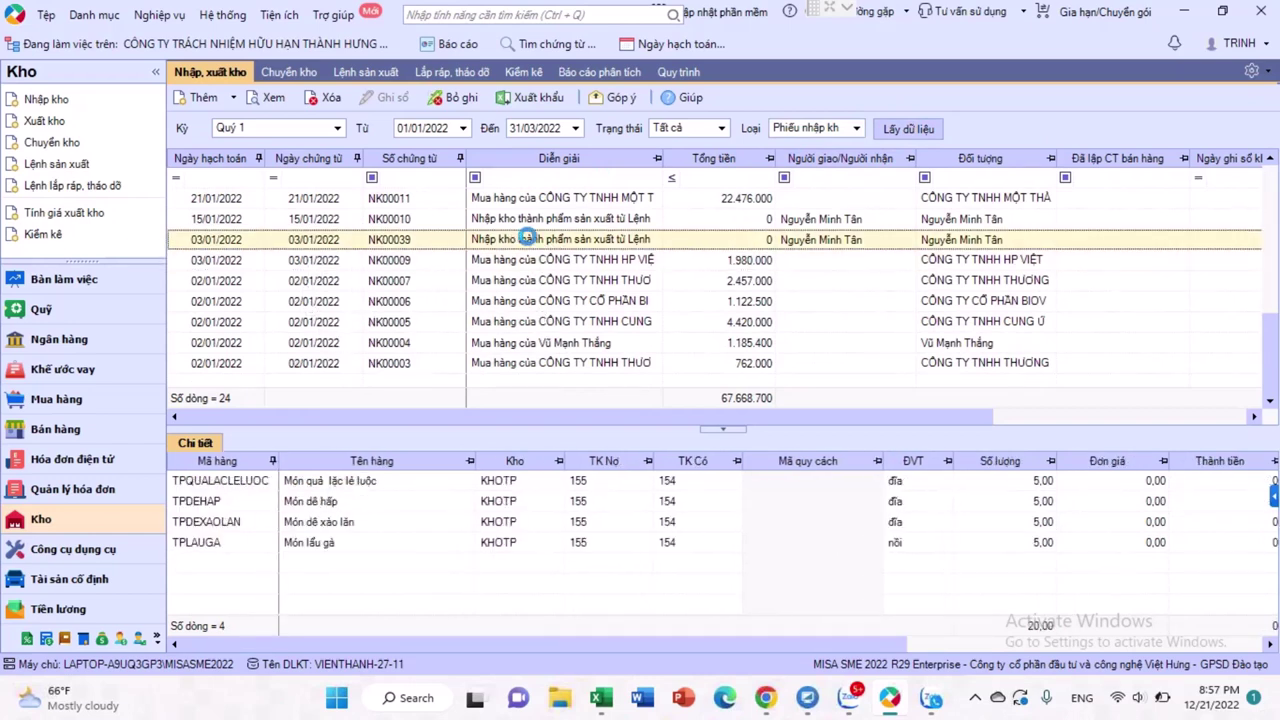
pyautogui.doubleClick(592, 242)
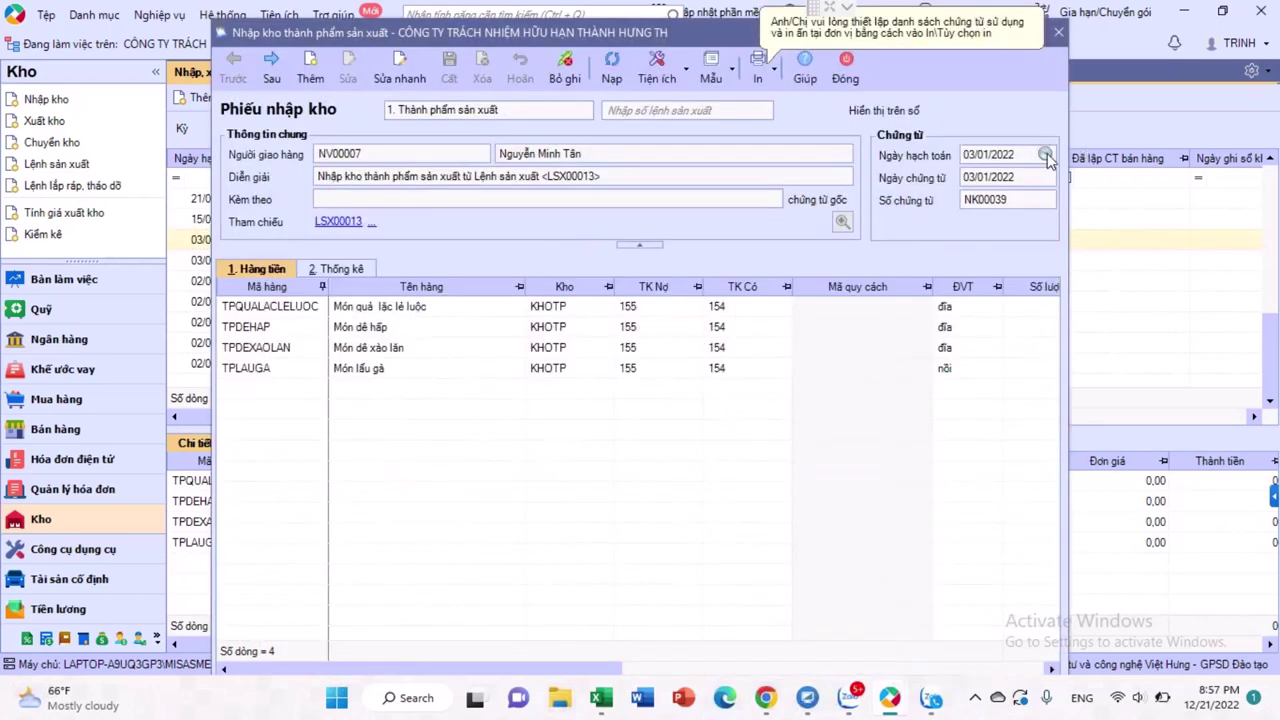
pyautogui.click(1044, 154)
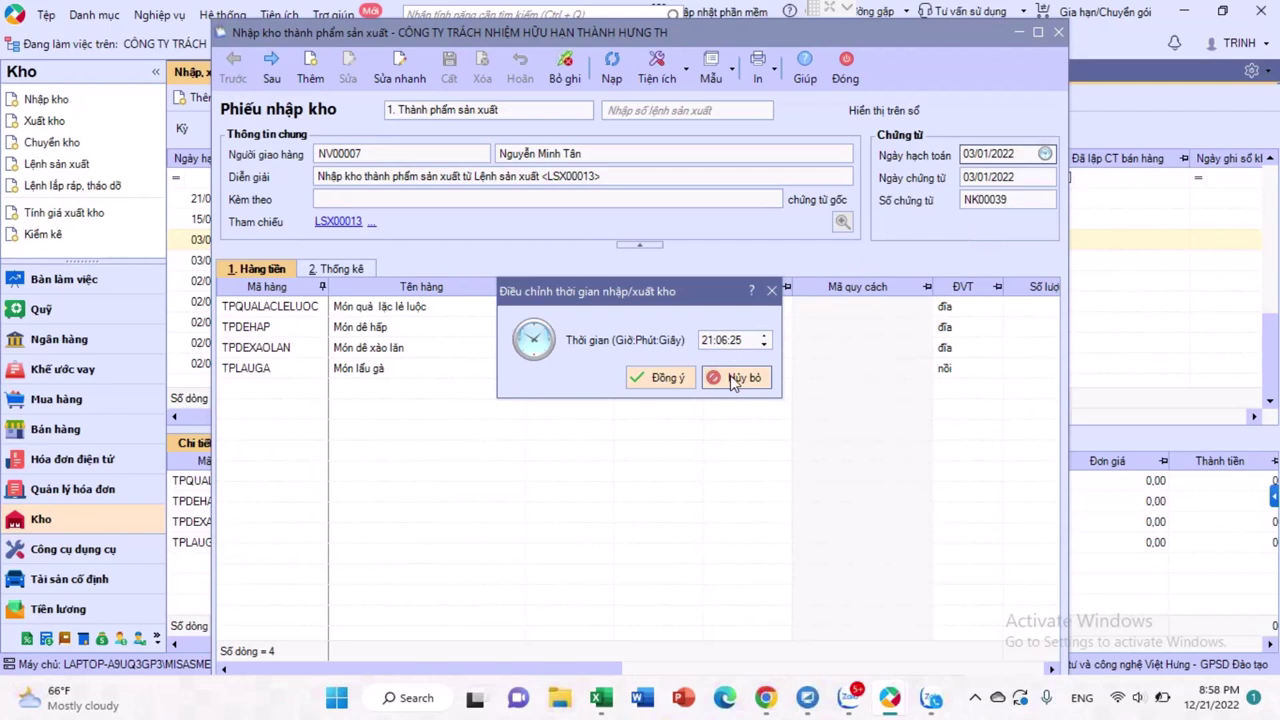
# Close the finished-goods receipt without altering its stock time, and open the sales voucher BH001 dated 03/01/2022
pyautogui.click(741, 378)
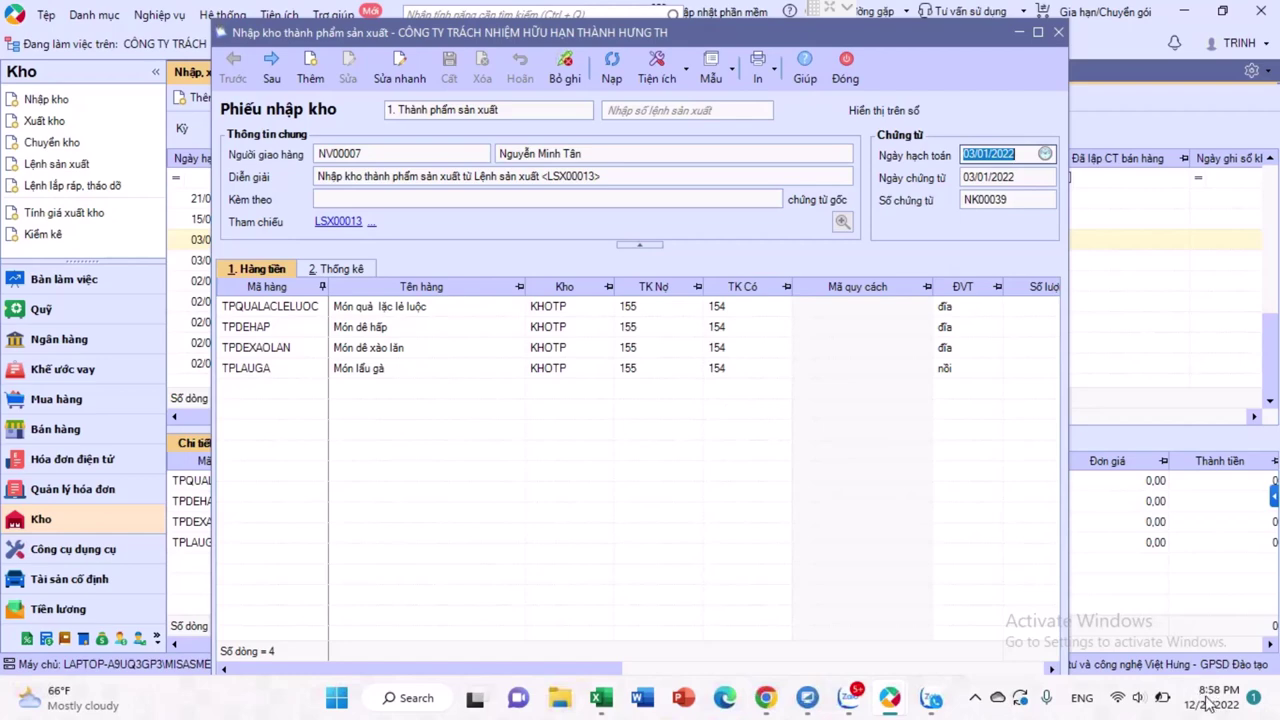
pyautogui.click(845, 68)
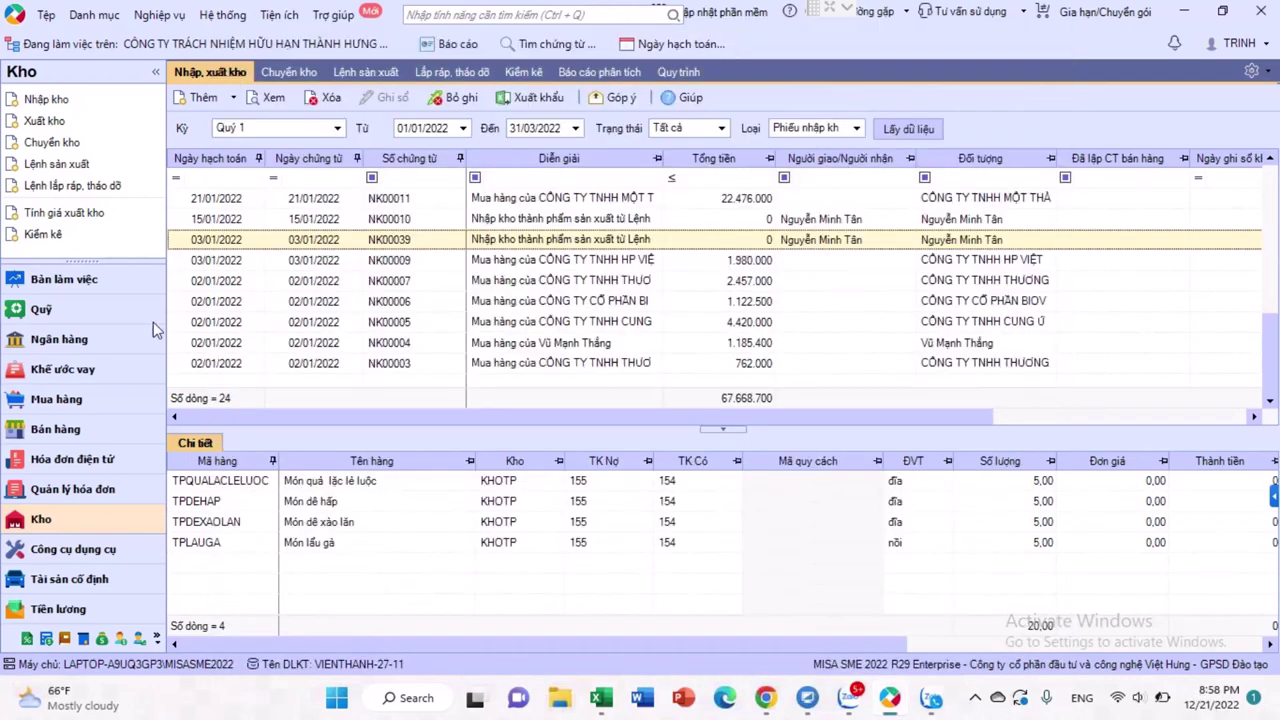
pyautogui.click(78, 430)
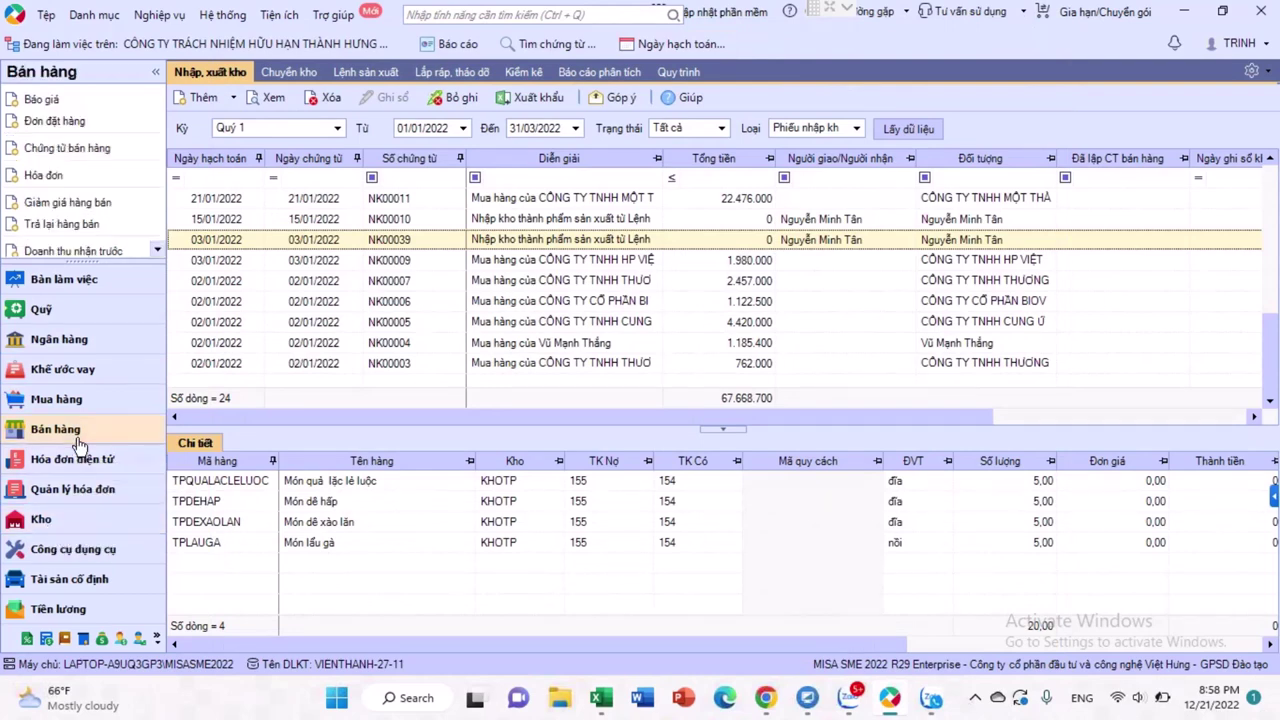
pyautogui.scroll(-4, 490, 342)
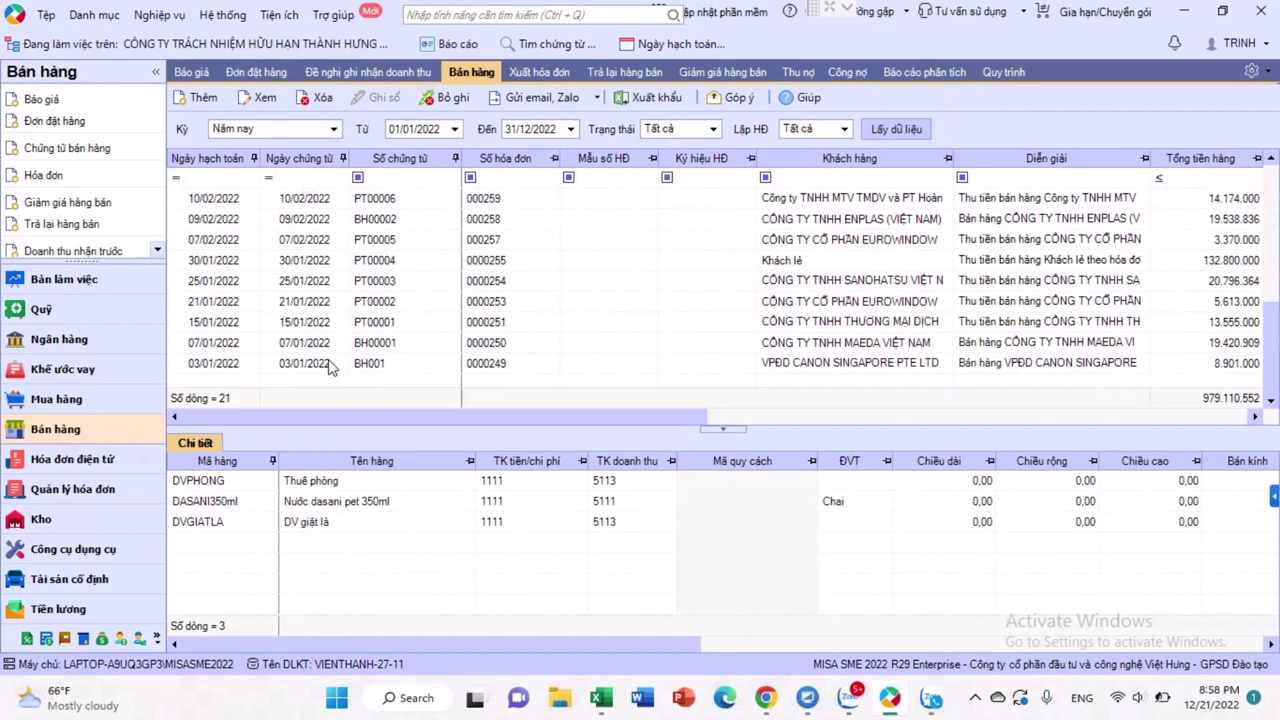
pyautogui.click(330, 364)
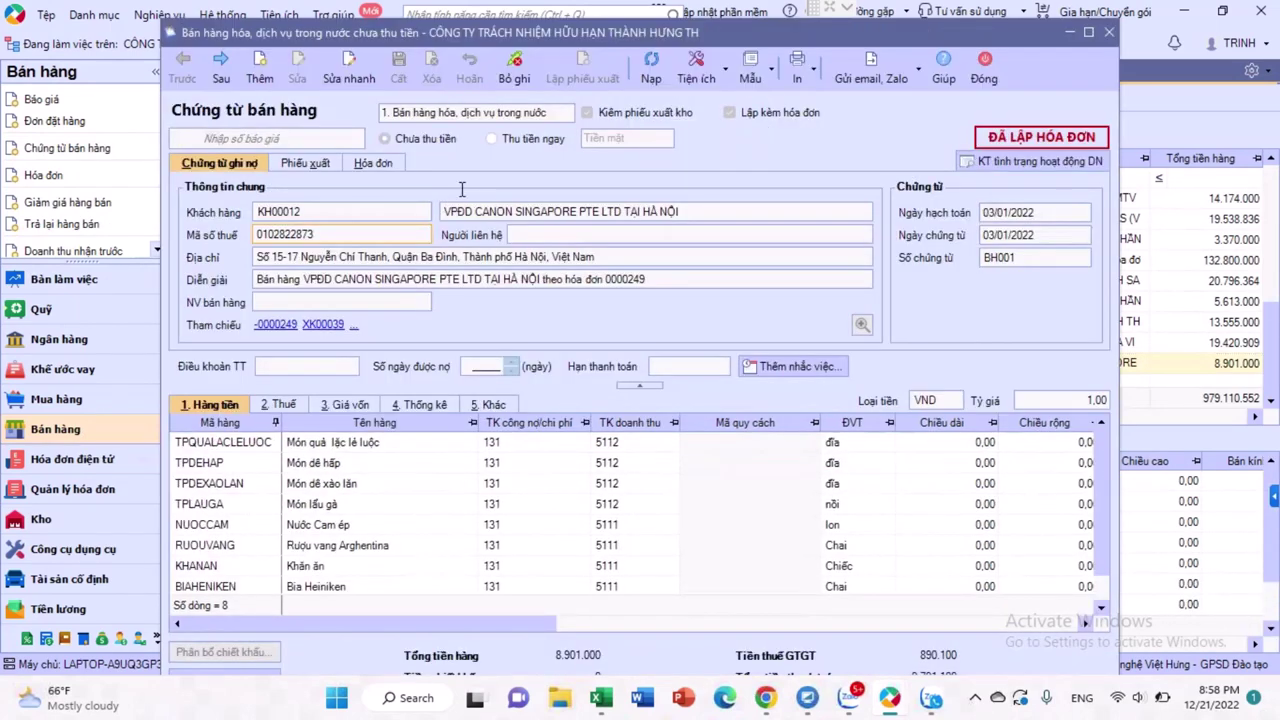
# Check the stock issue time on voucher BH001's delivery note, leave it unaltered, and close the voucher
pyautogui.click(311, 165)
pyautogui.click(1050, 212)
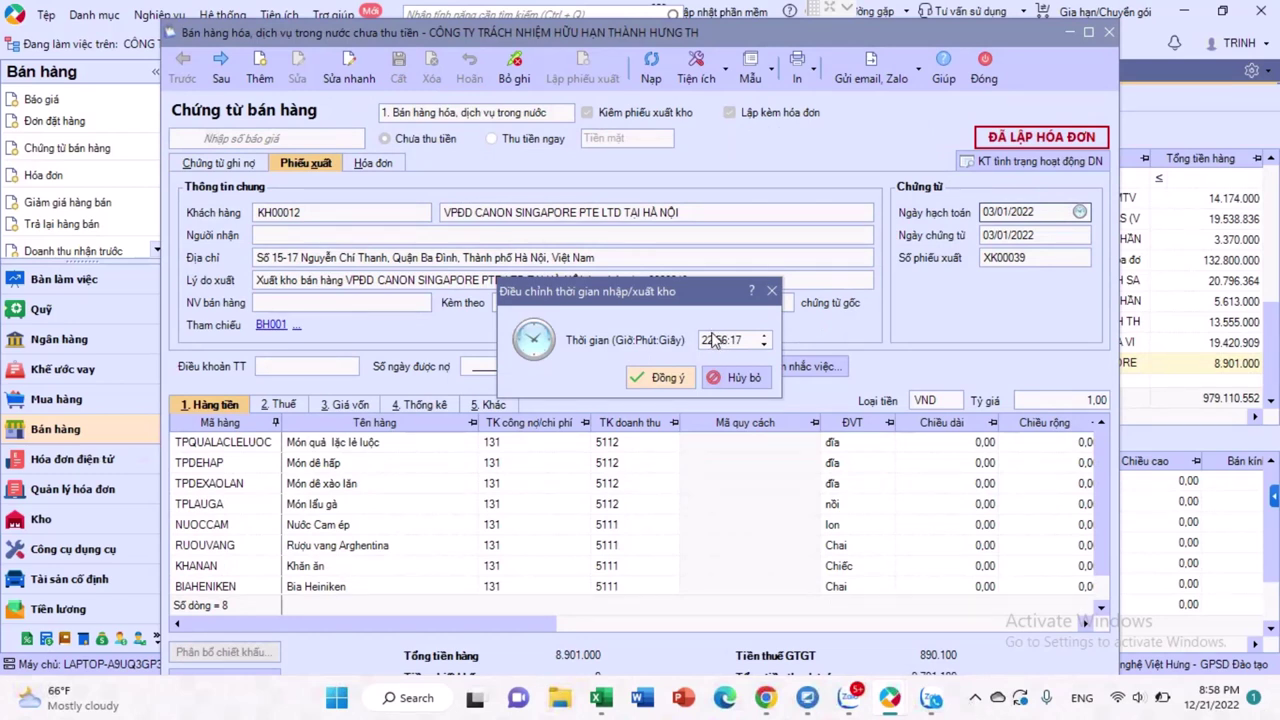
pyautogui.click(742, 378)
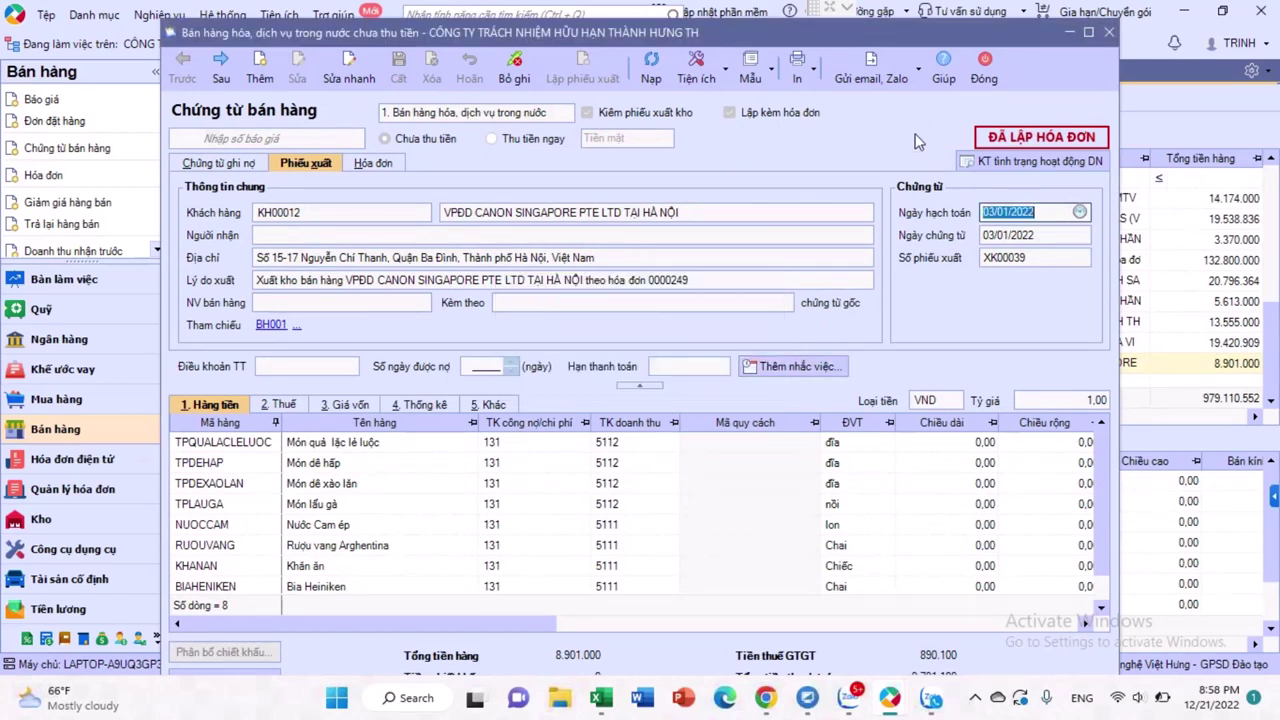
pyautogui.click(984, 66)
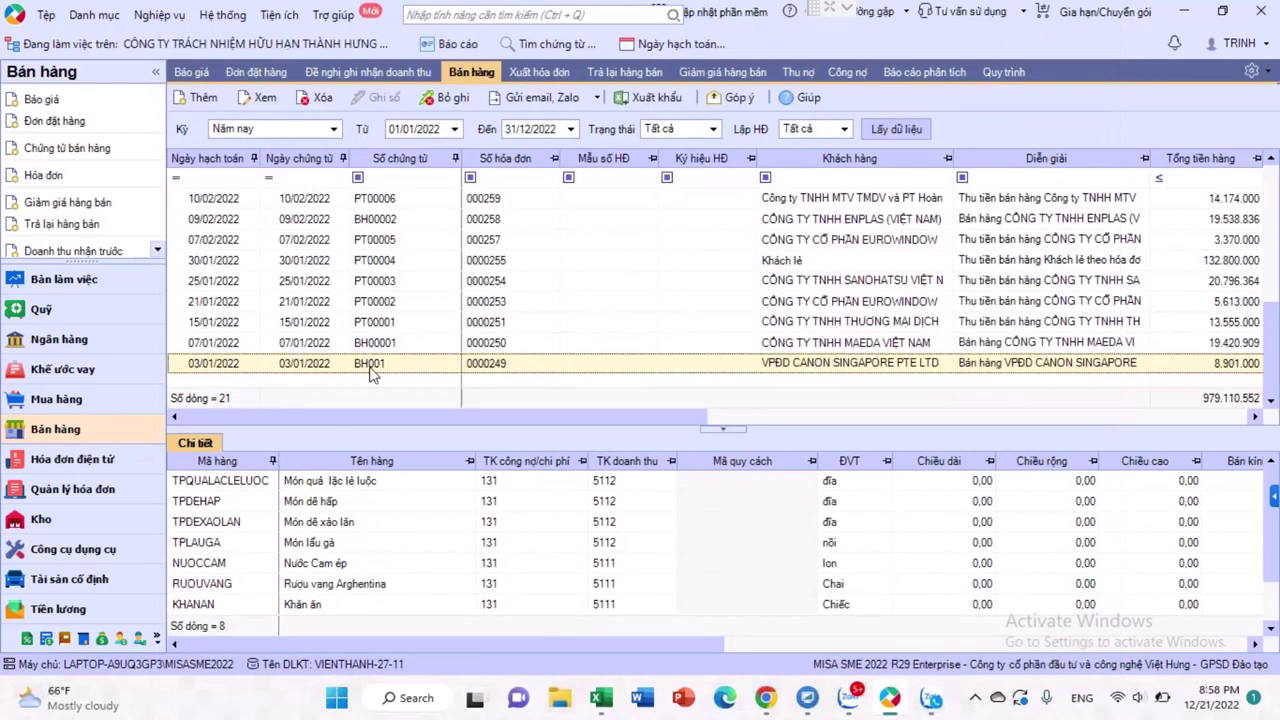
# Open the warehouse analysis reports and examine the closing quantities of finished goods in the Quý 1 Tổng hợp tồn kho report
pyautogui.click(60, 519)
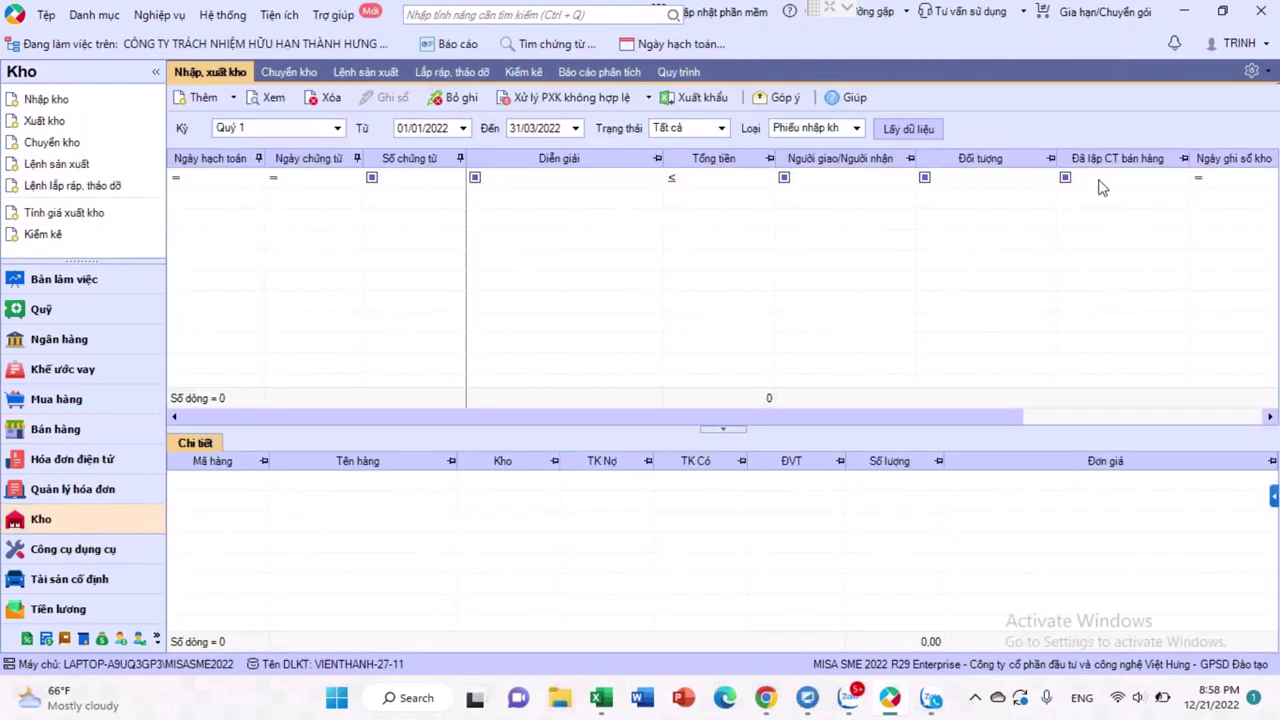
pyautogui.click(627, 77)
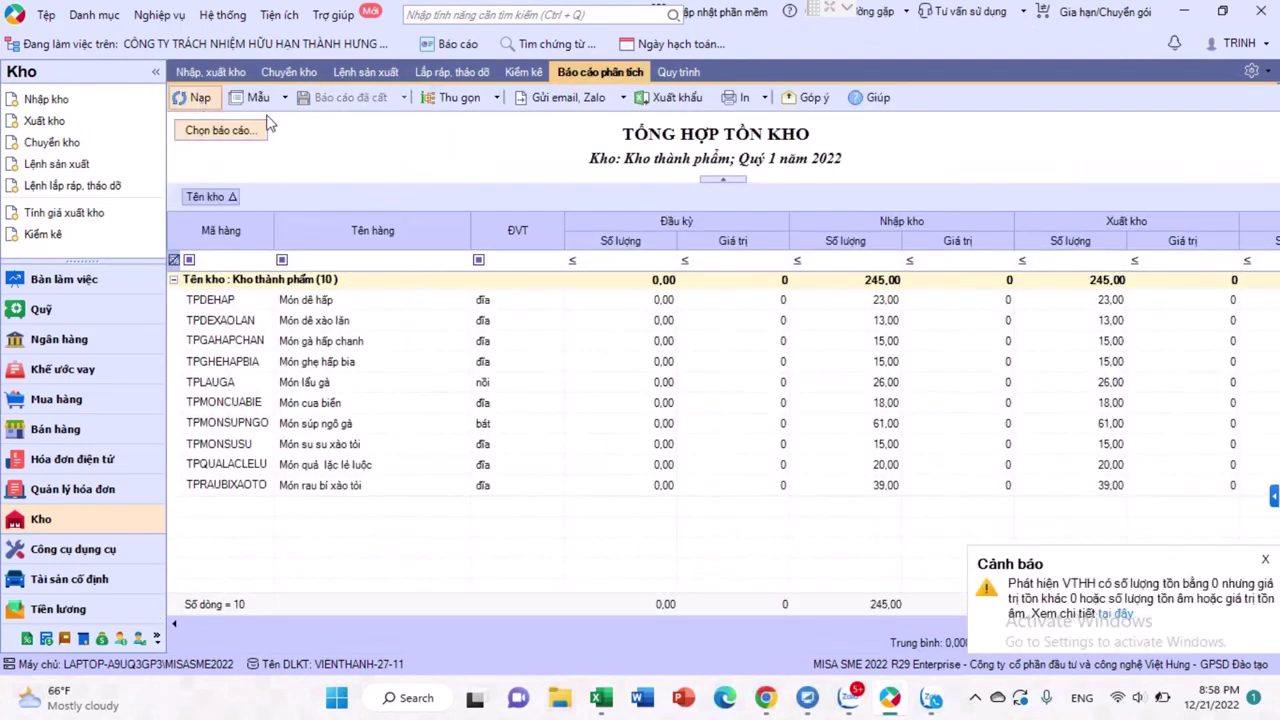
pyautogui.click(1266, 561)
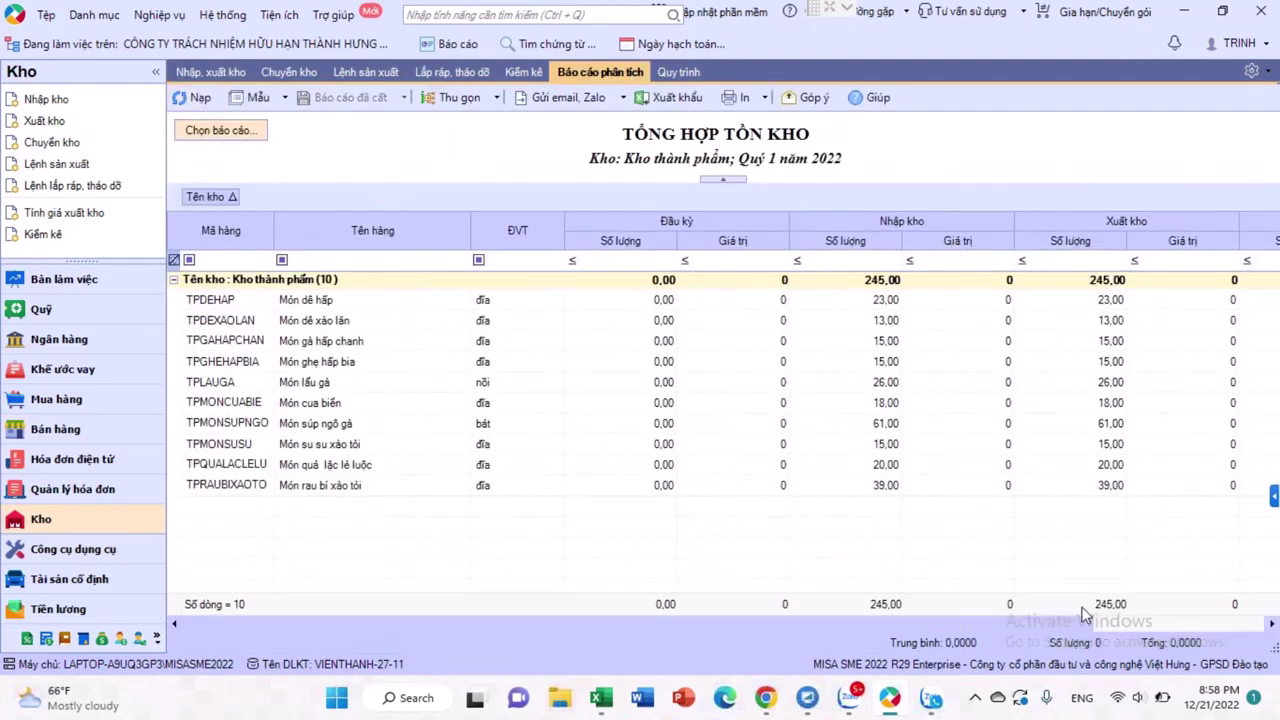
pyautogui.click(877, 426)
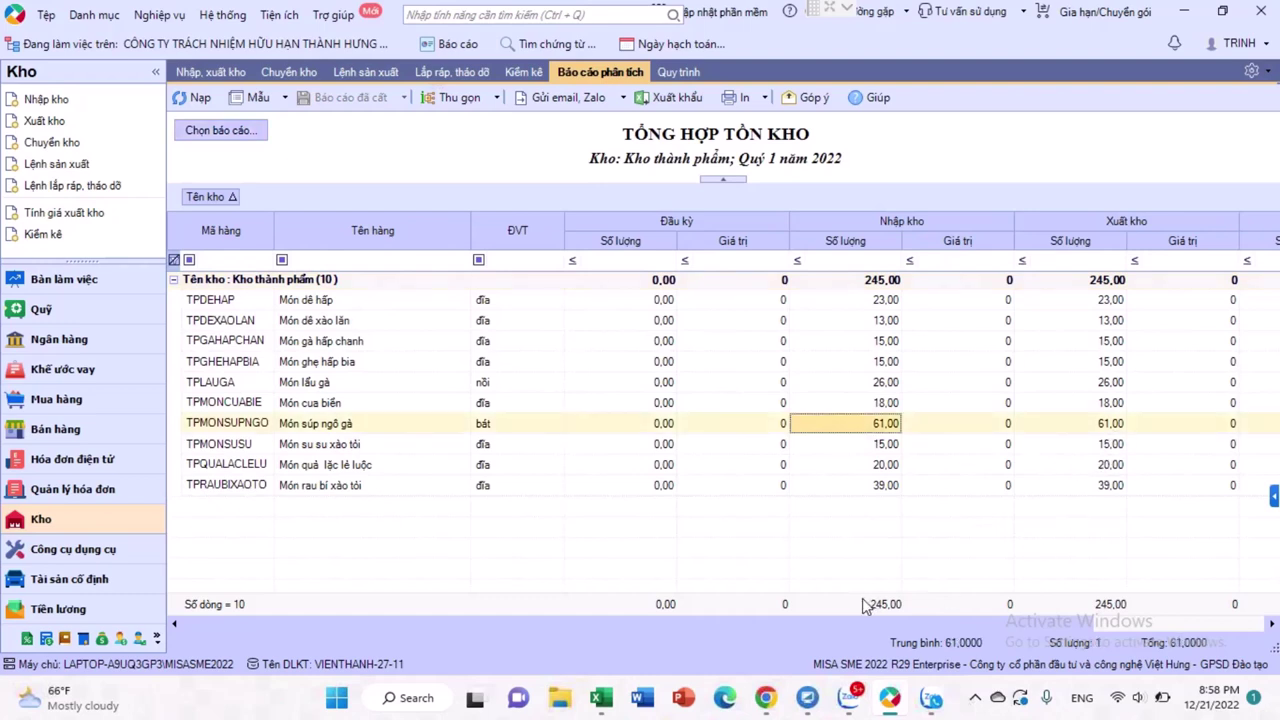
pyautogui.moveTo(892, 629); pyautogui.dragTo(1225, 623)
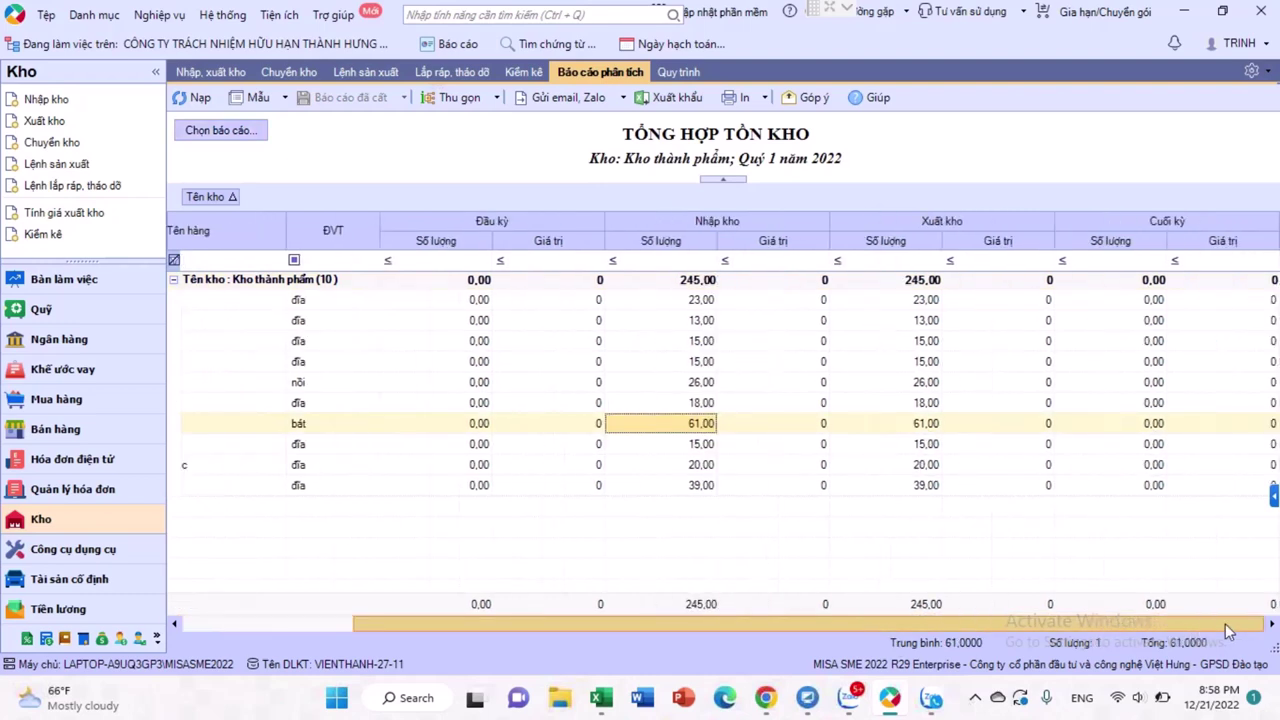
pyautogui.moveTo(1135, 329); pyautogui.dragTo(1146, 450)
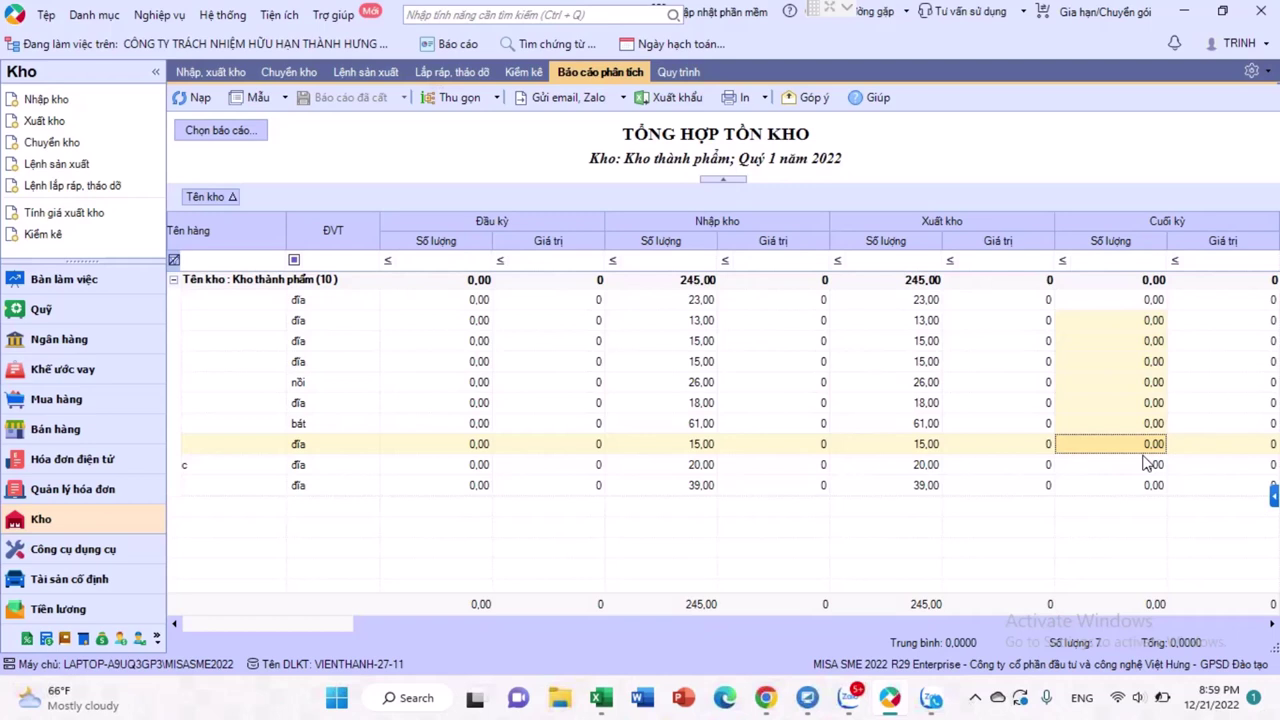
# Run the Sổ chi tiết vật tư hàng hóa report for Năm nay with all items selected, and dismiss the stock warning
pyautogui.click(228, 130)
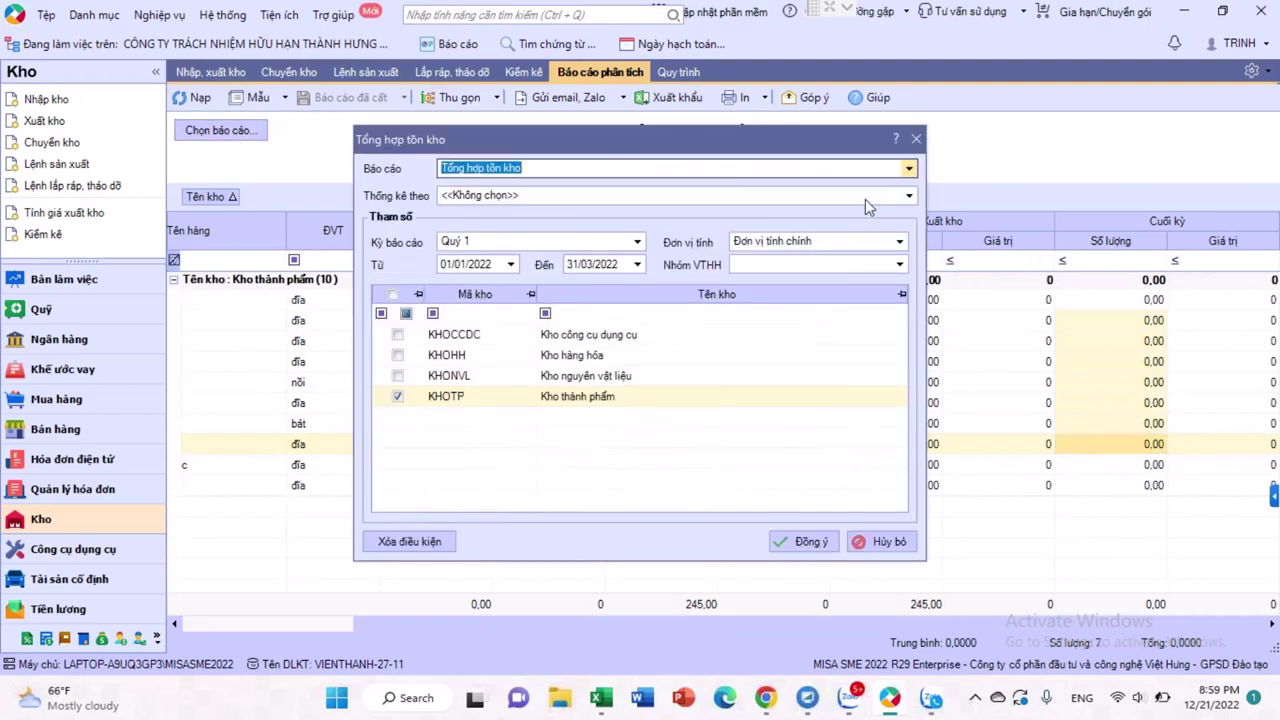
pyautogui.click(908, 168)
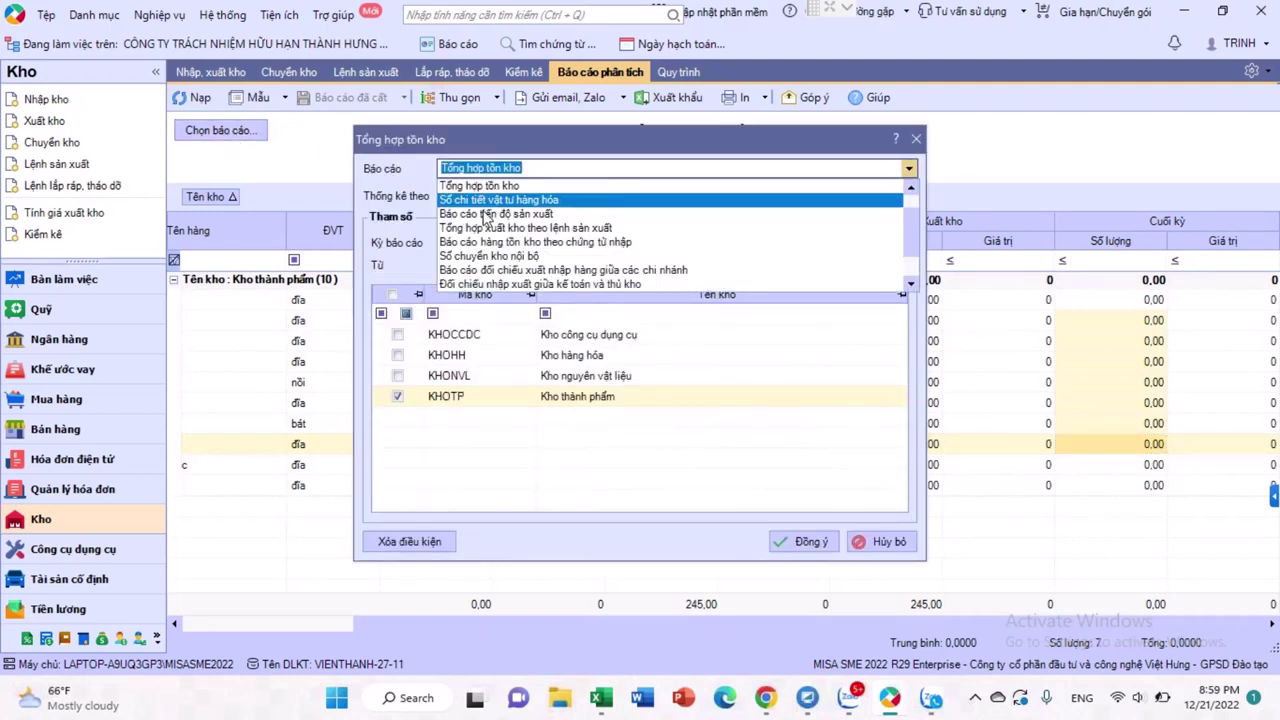
pyautogui.click(498, 200)
pyautogui.click(636, 242)
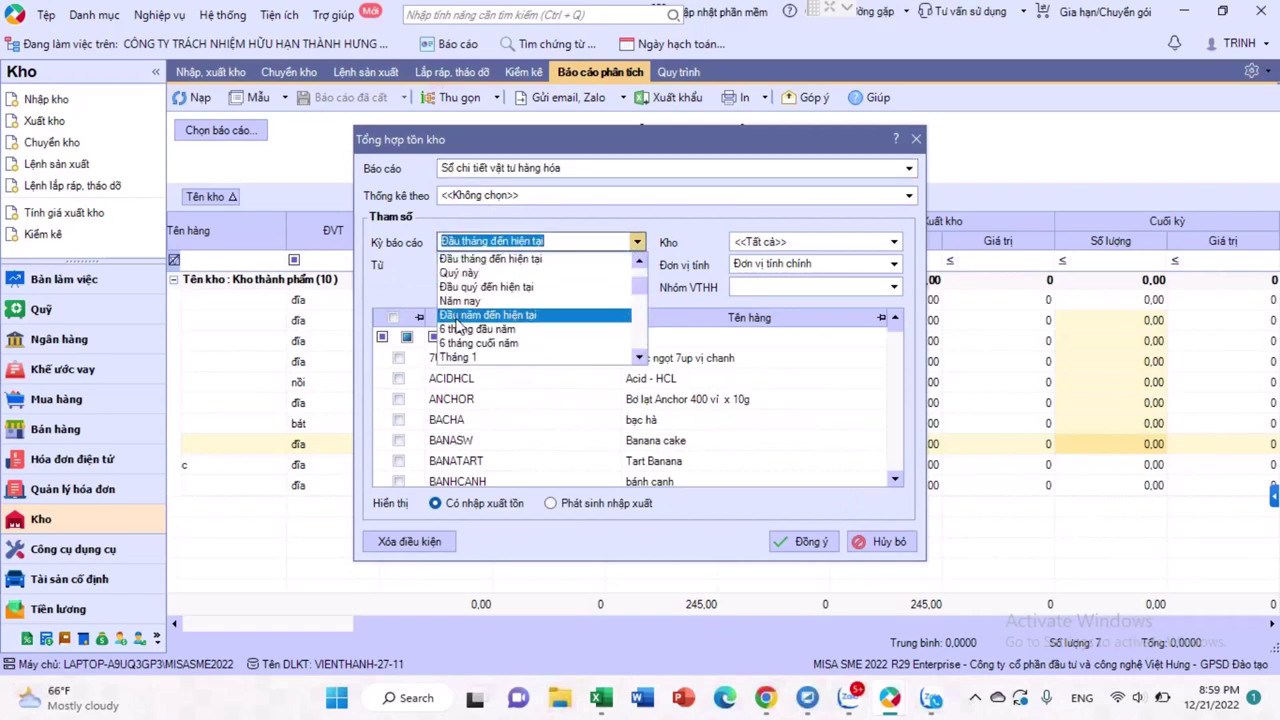
pyautogui.click(470, 300)
pyautogui.click(393, 319)
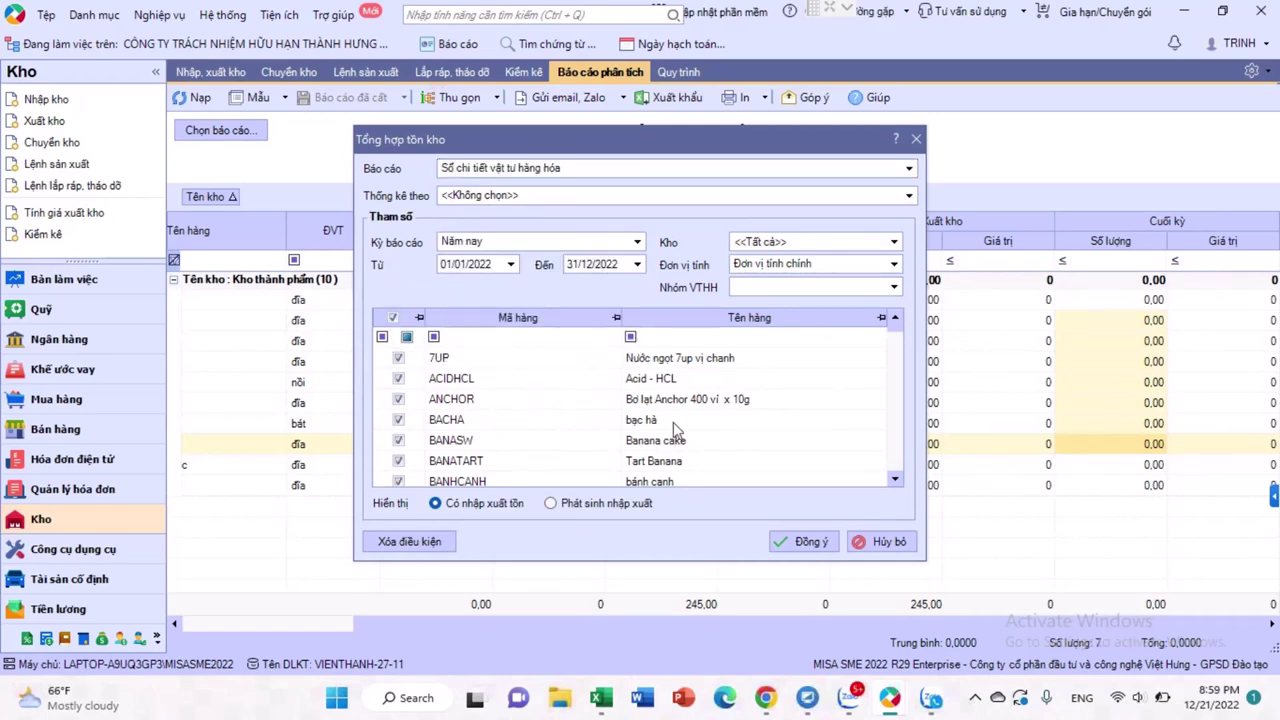
pyautogui.click(803, 541)
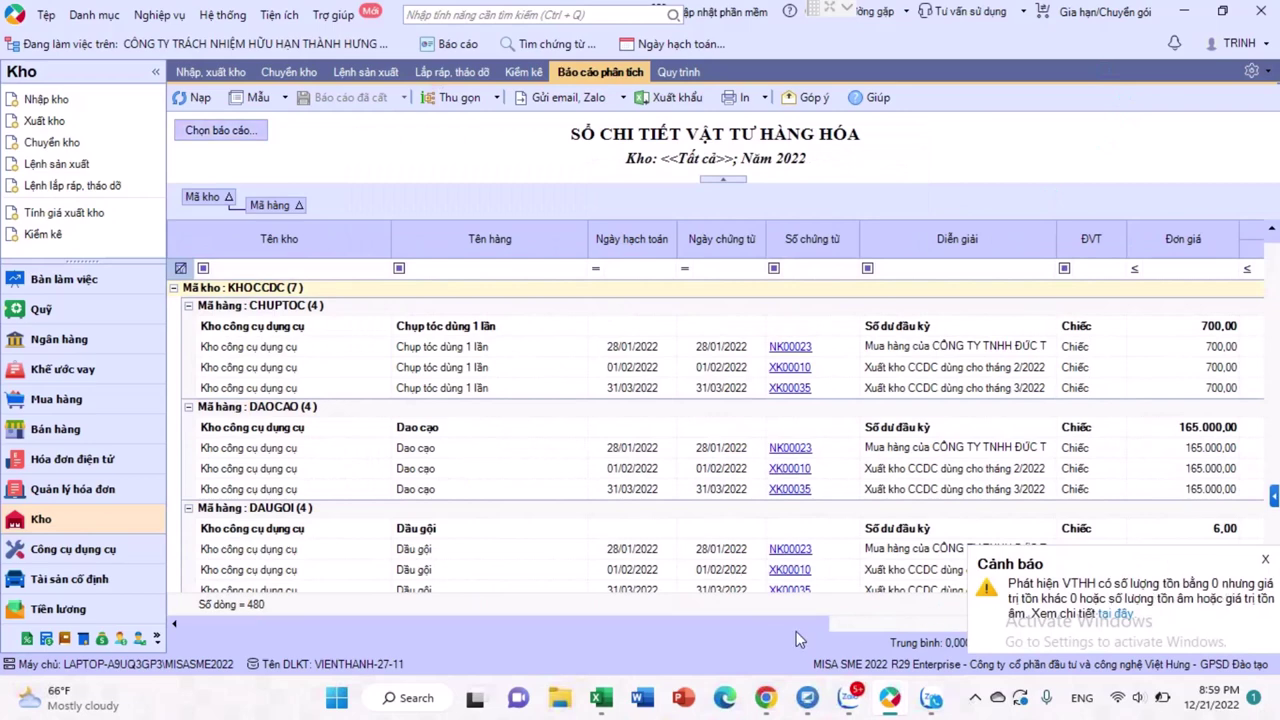
pyautogui.moveTo(796, 631); pyautogui.dragTo(1276, 632)
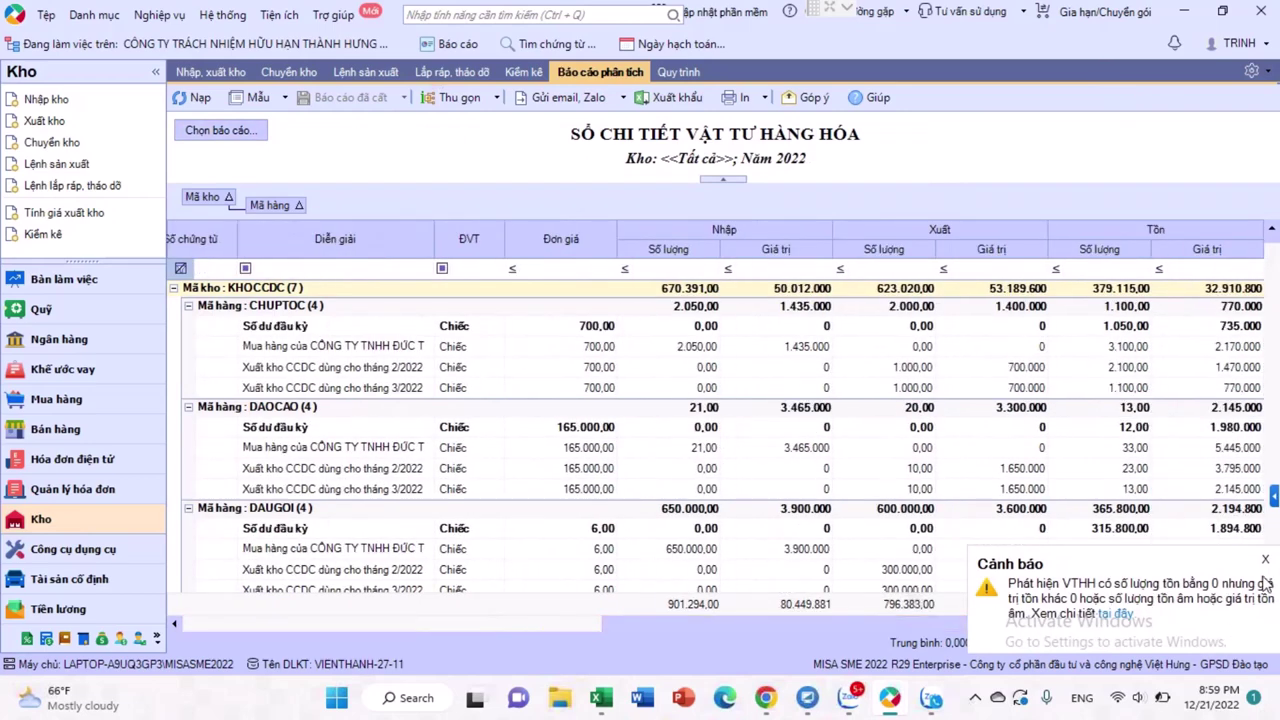
pyautogui.click(1259, 562)
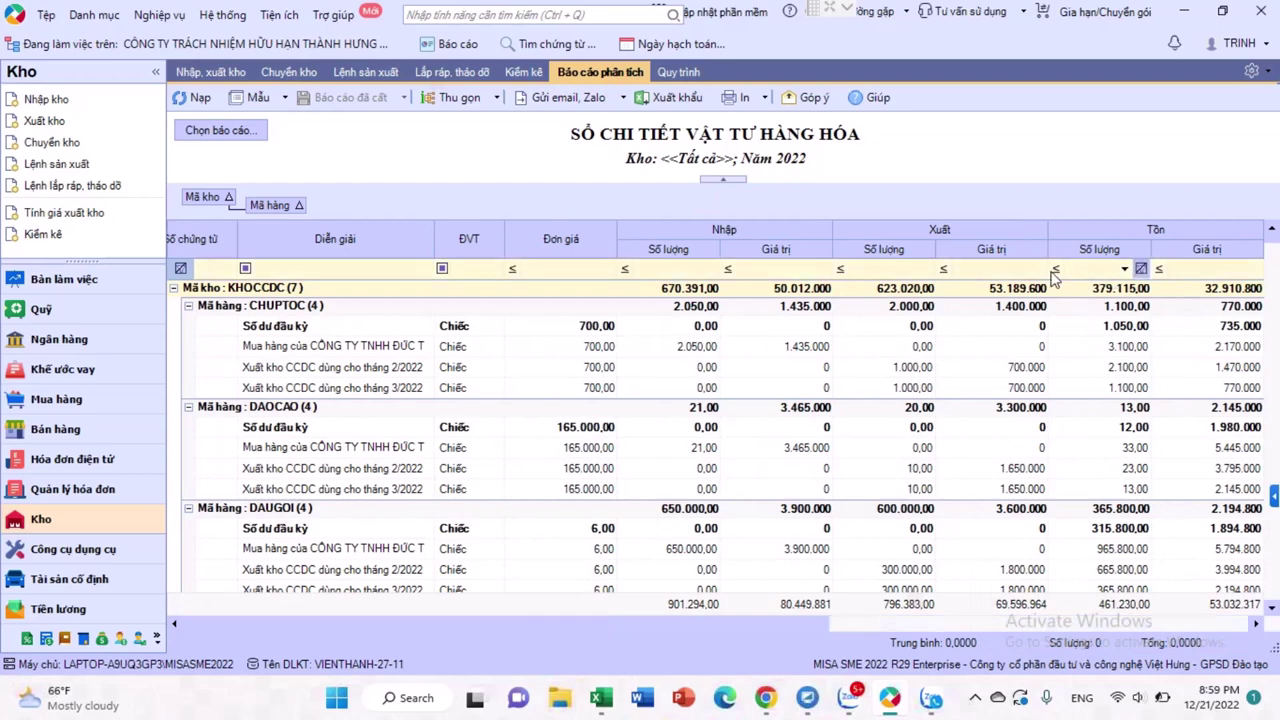
# Filter the report to rows whose Tồn quantity is less than 0 and examine the matching voucher
pyautogui.click(1141, 269)
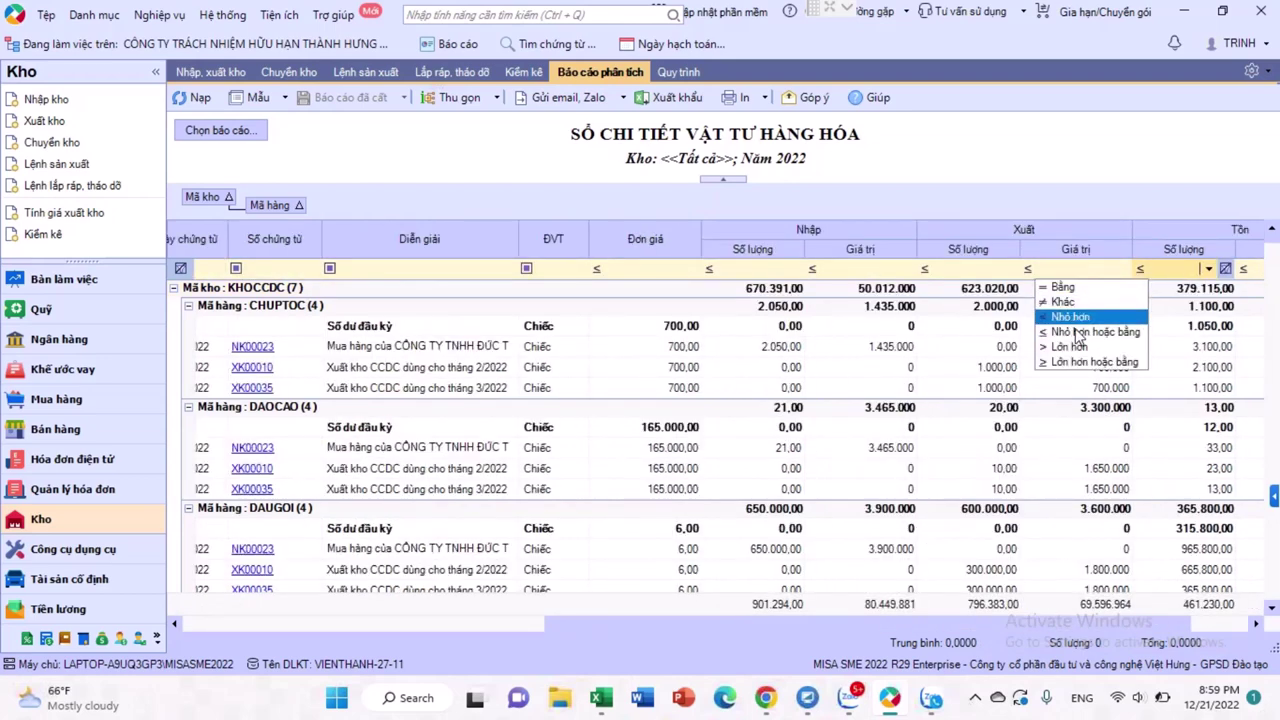
pyautogui.click(1072, 317)
pyautogui.write('0')
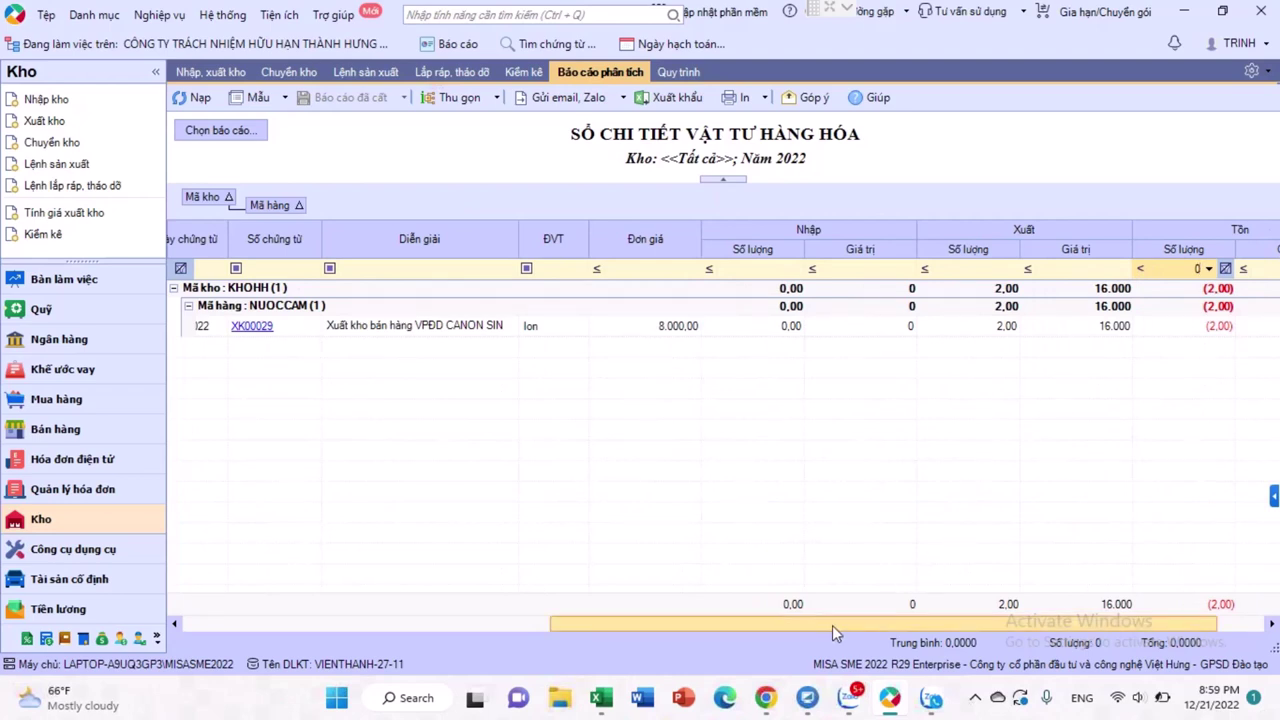
pyautogui.hscroll(-3, 702, 625)
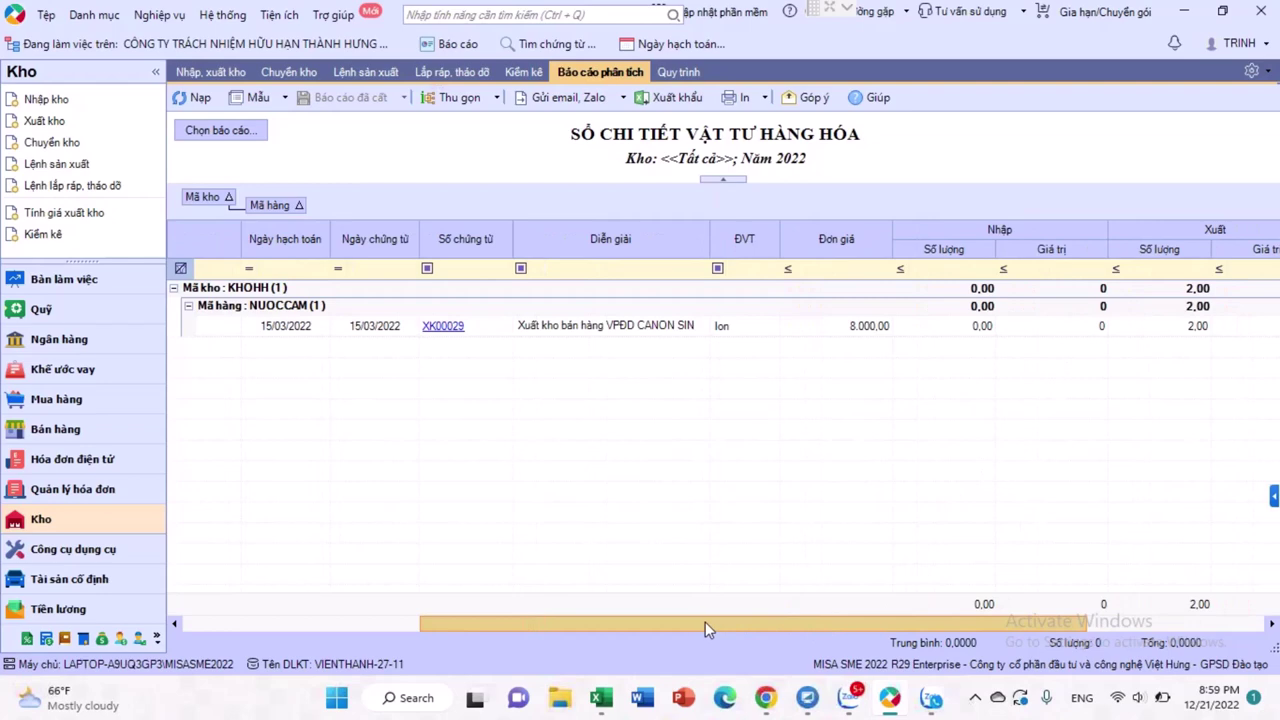
pyautogui.hscroll(3, 705, 628)
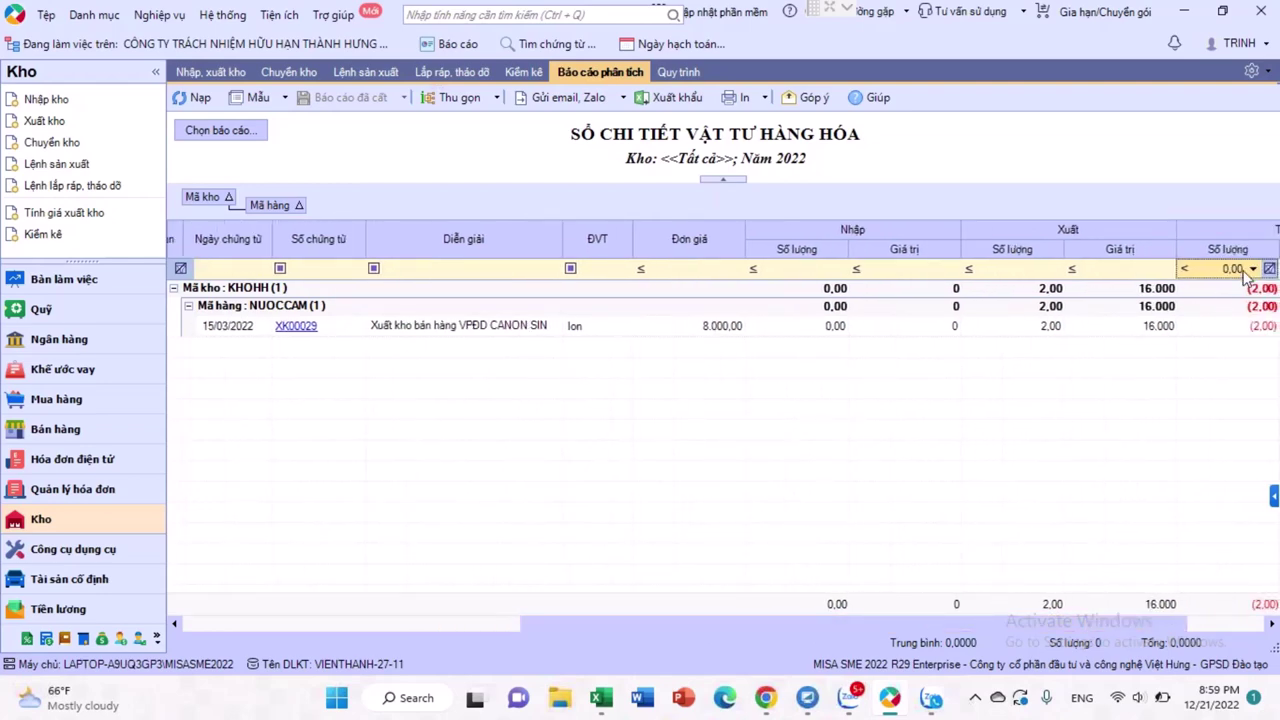
# Clear the Tồn quantity filter value and examine the NUOCCAM stock movements leading to delivery note XK00029
pyautogui.click(1235, 270)
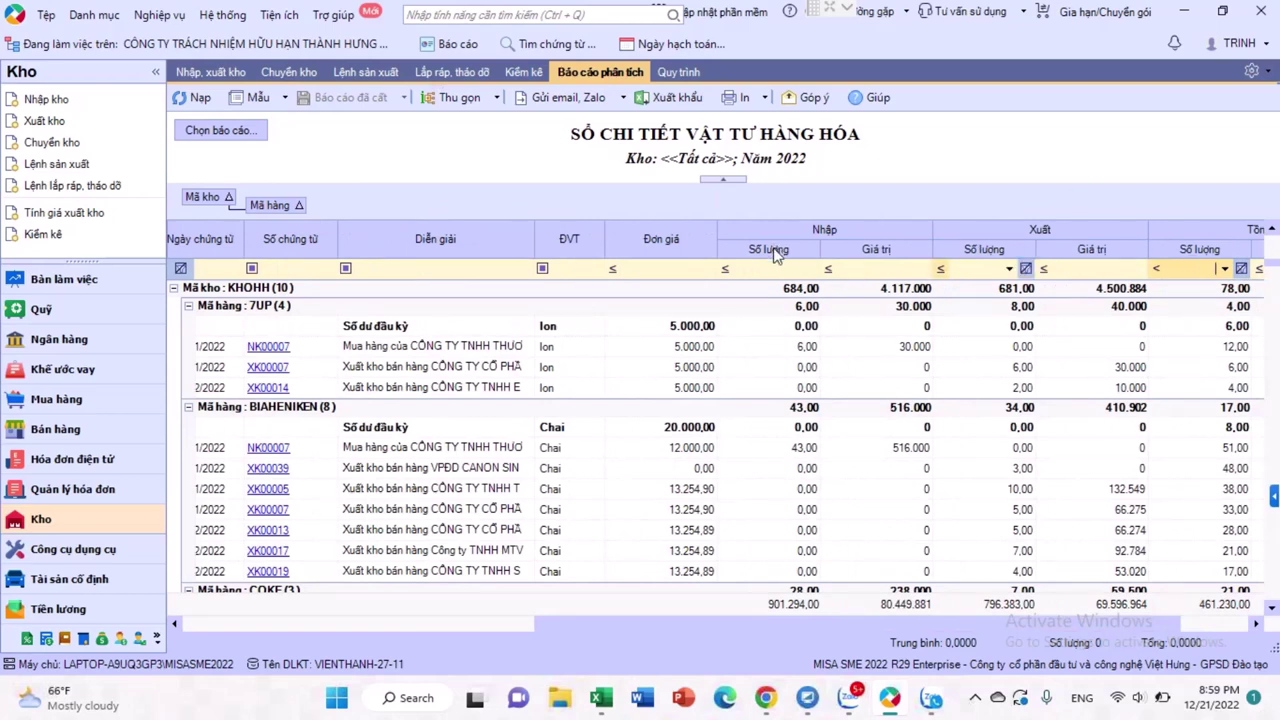
pyautogui.scroll(-10, 762, 435)
pyautogui.scroll(-8, 768, 424)
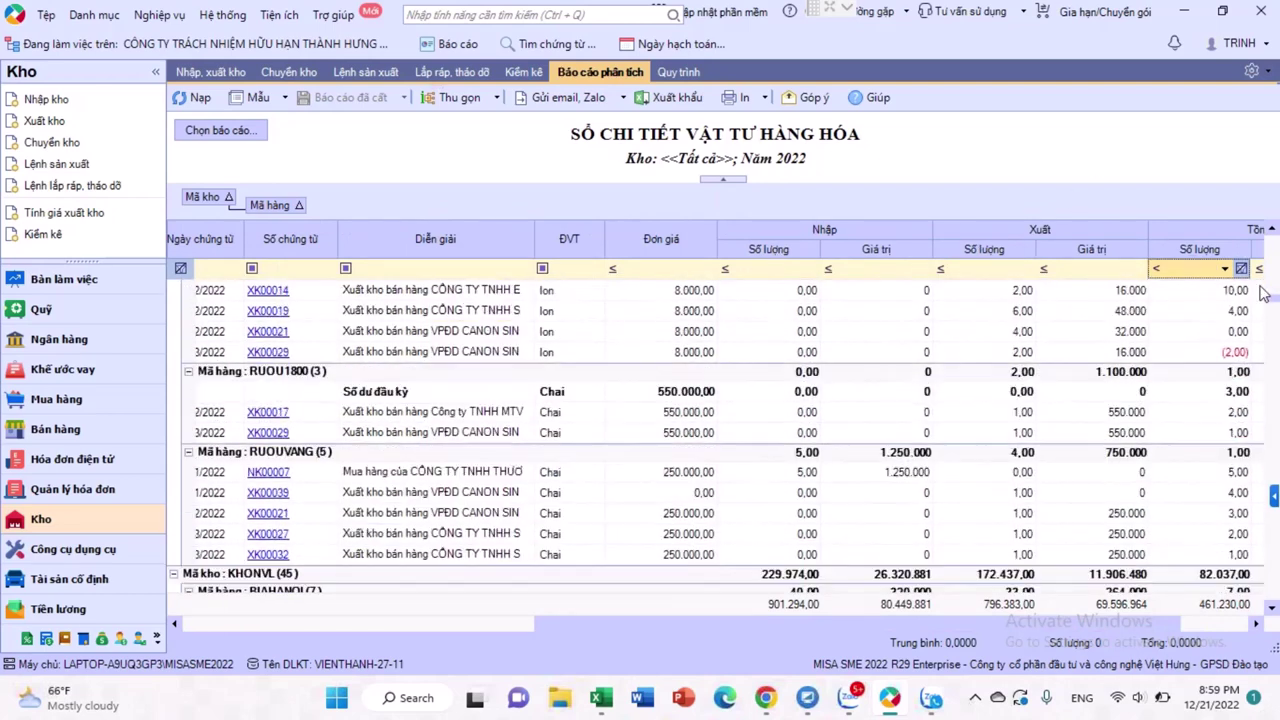
pyautogui.scroll(2, 1210, 360)
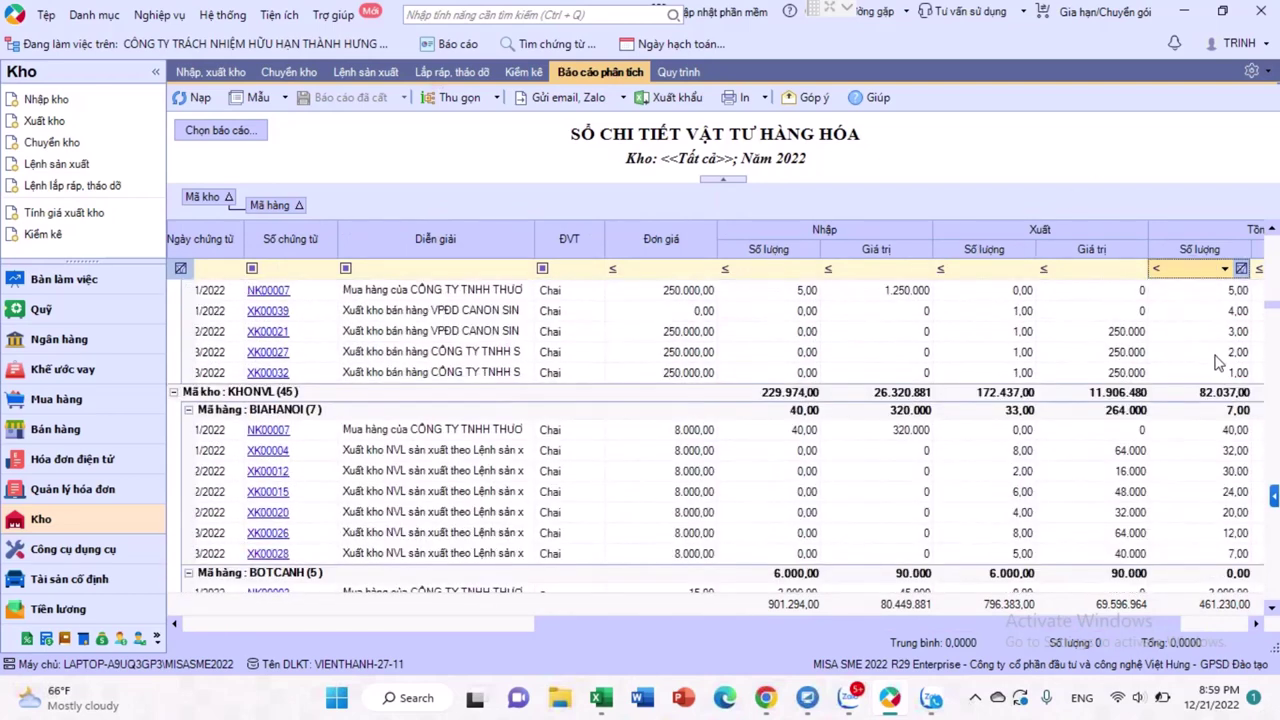
pyautogui.scroll(3, 1216, 370)
pyautogui.click(1194, 418)
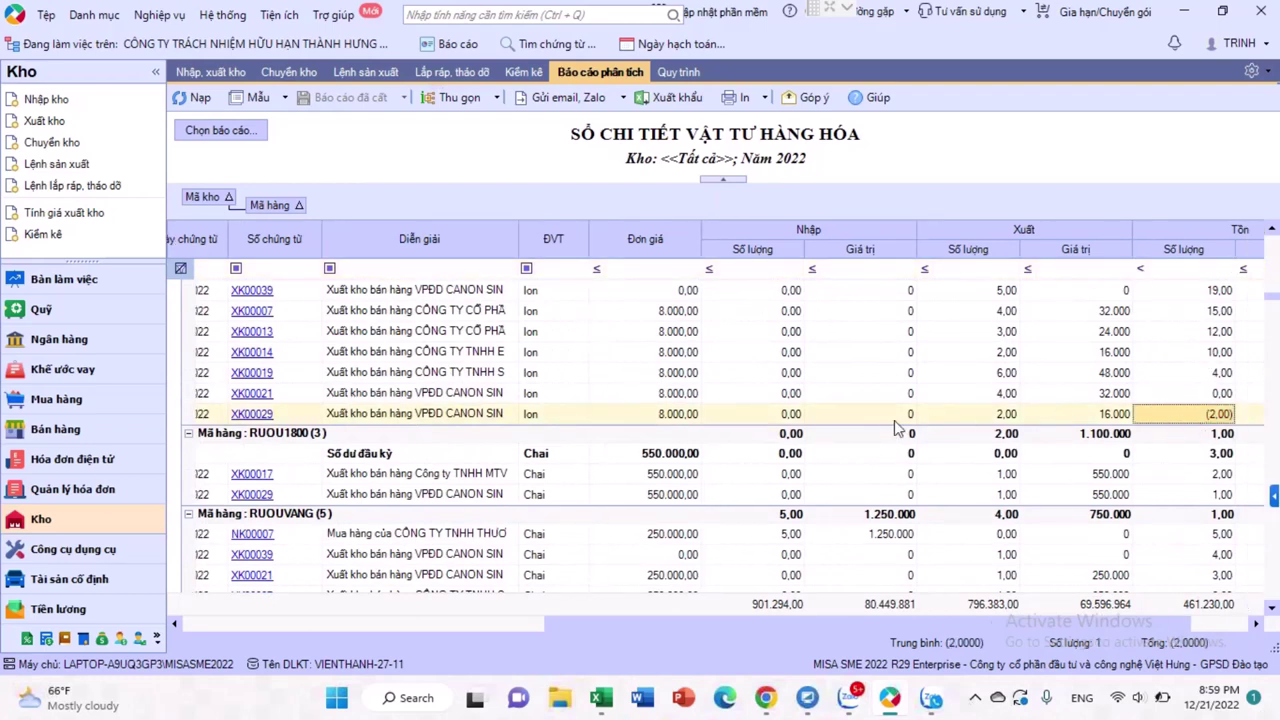
pyautogui.scroll(1, 895, 427)
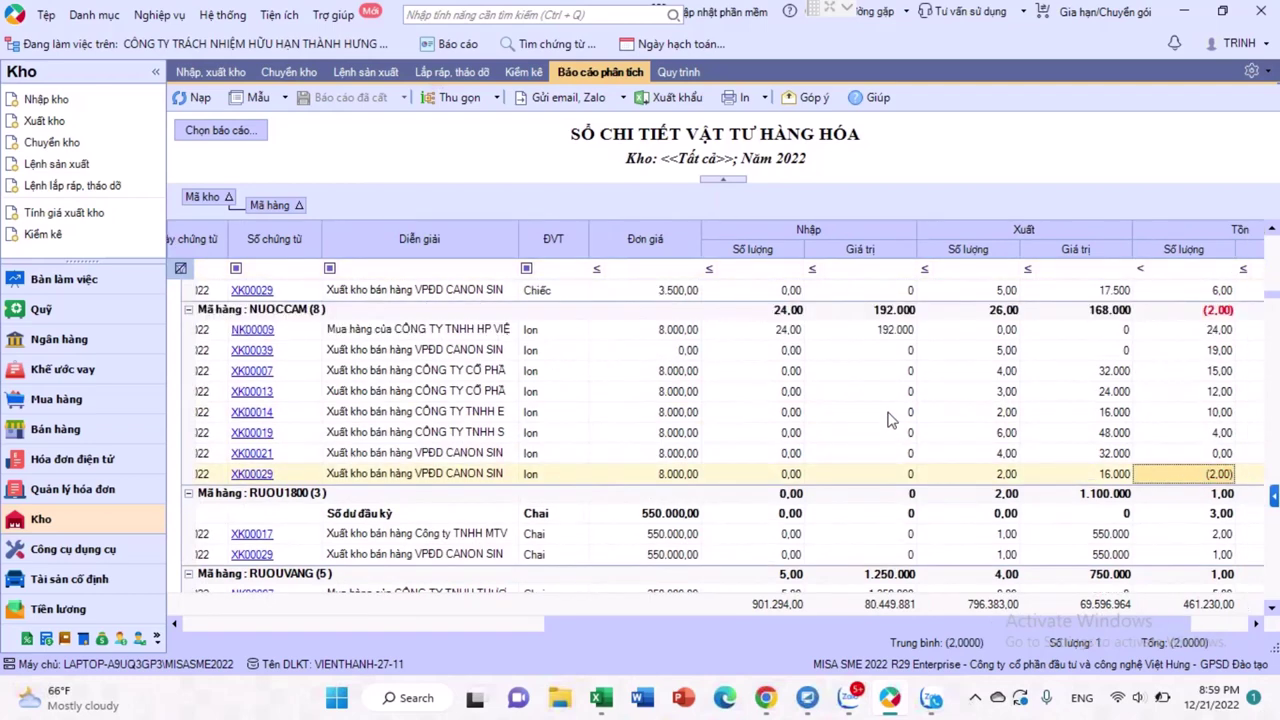
# Switch to the Viên Thành company's 2021 data and run the Tổng hợp tồn kho report for only warehouse 156, Kho hàng hóa
pyautogui.click(838, 8)
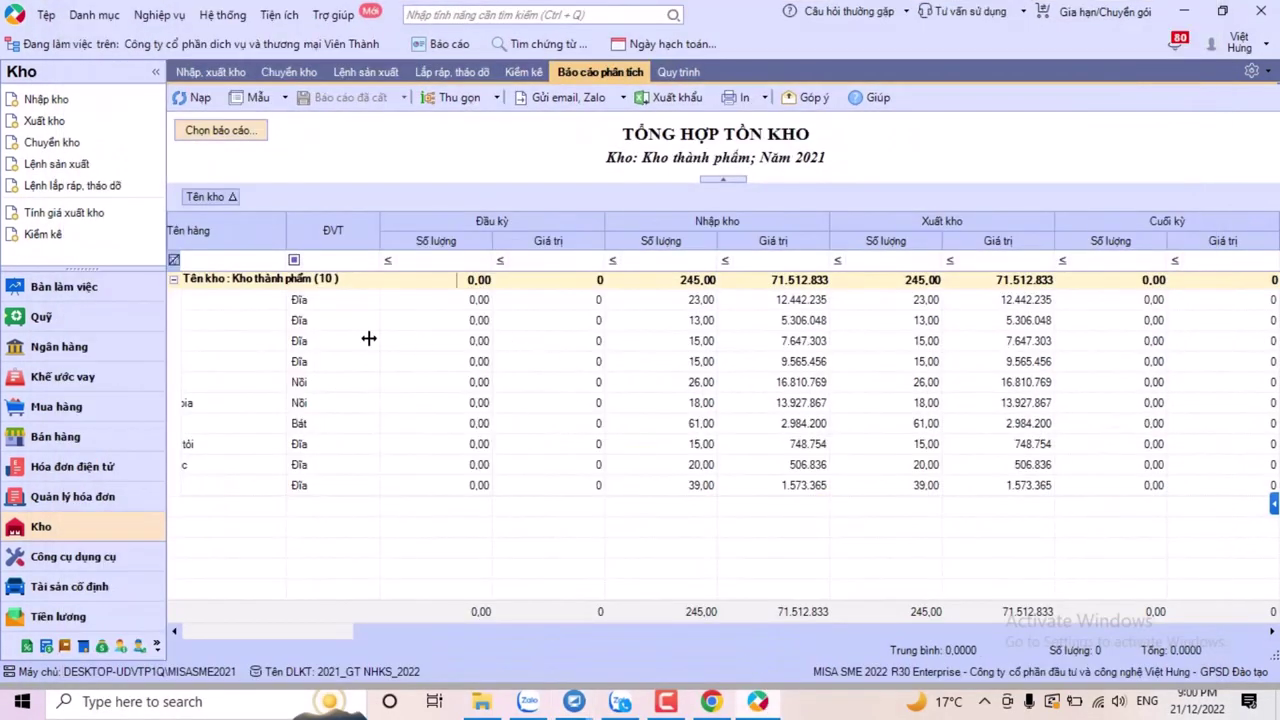
pyautogui.doubleClick(664, 128)
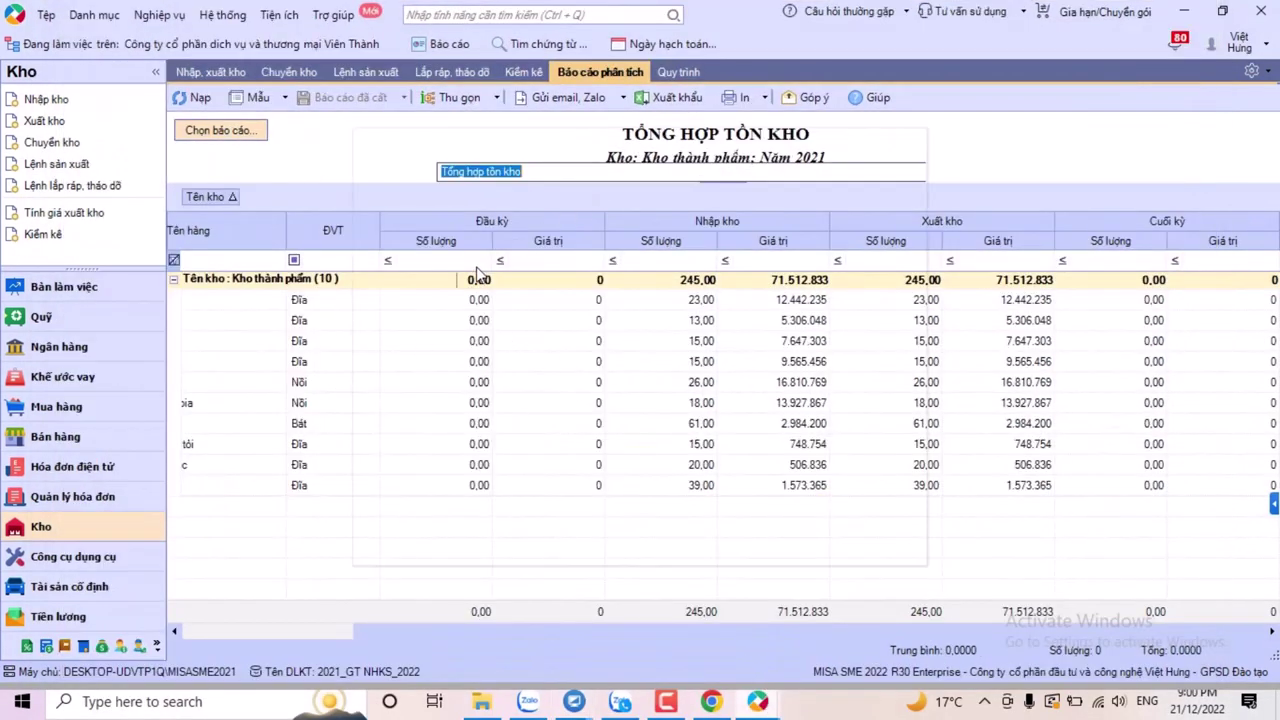
pyautogui.click(420, 440)
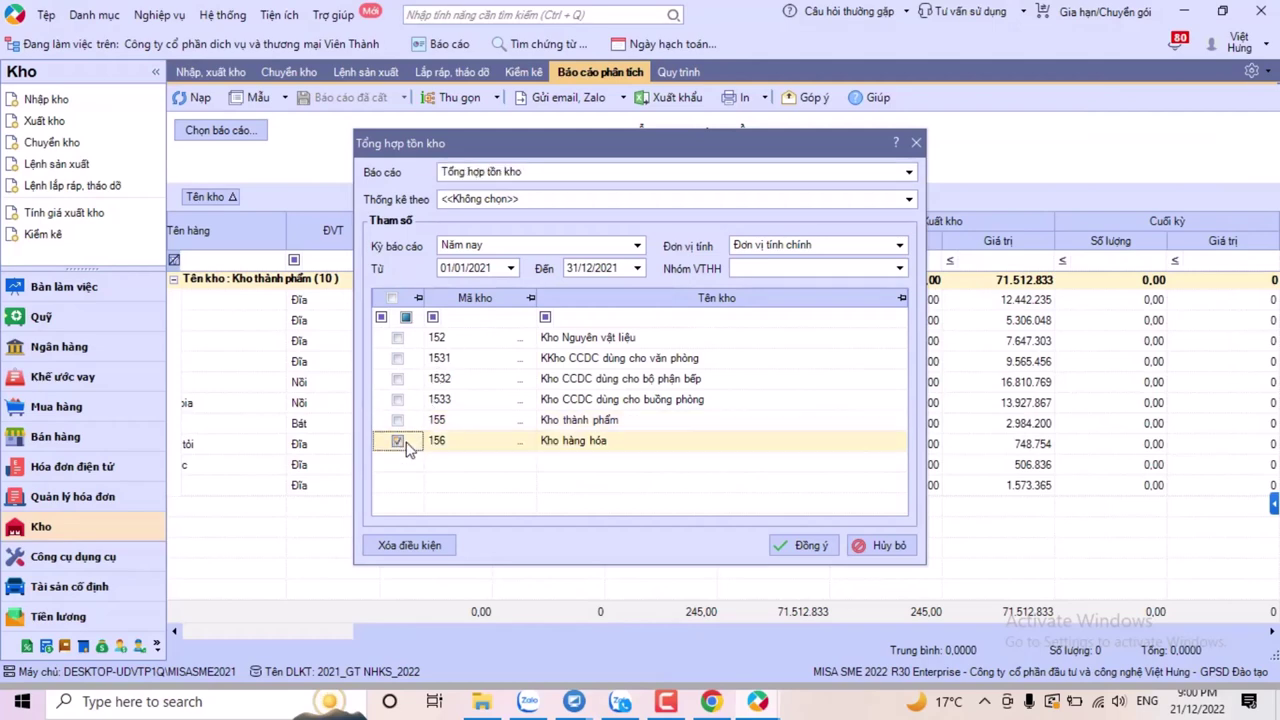
pyautogui.click(808, 545)
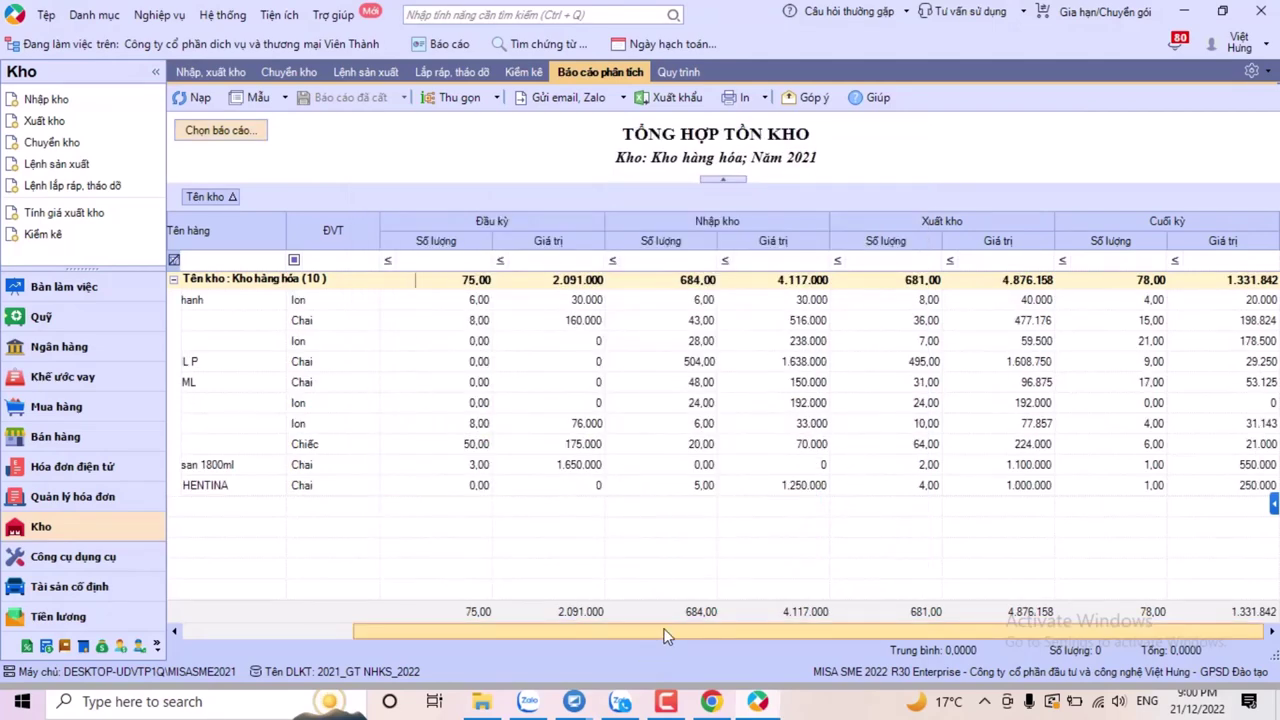
pyautogui.moveTo(632, 631); pyautogui.dragTo(490, 637)
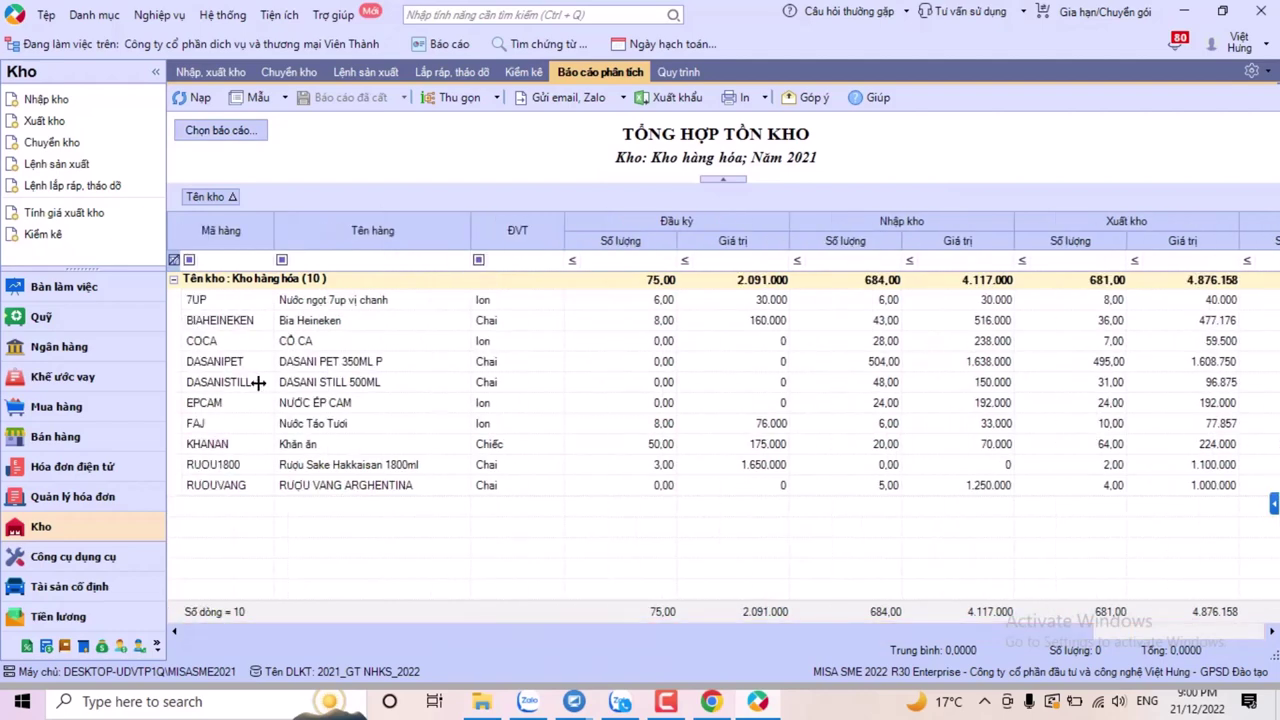
# Open the Sổ chi tiết vật tư hàng hóa for NƯỚC ÉP CAM from the summary and examine its Nhập, Xuất and Tồn columns
pyautogui.click(330, 405)
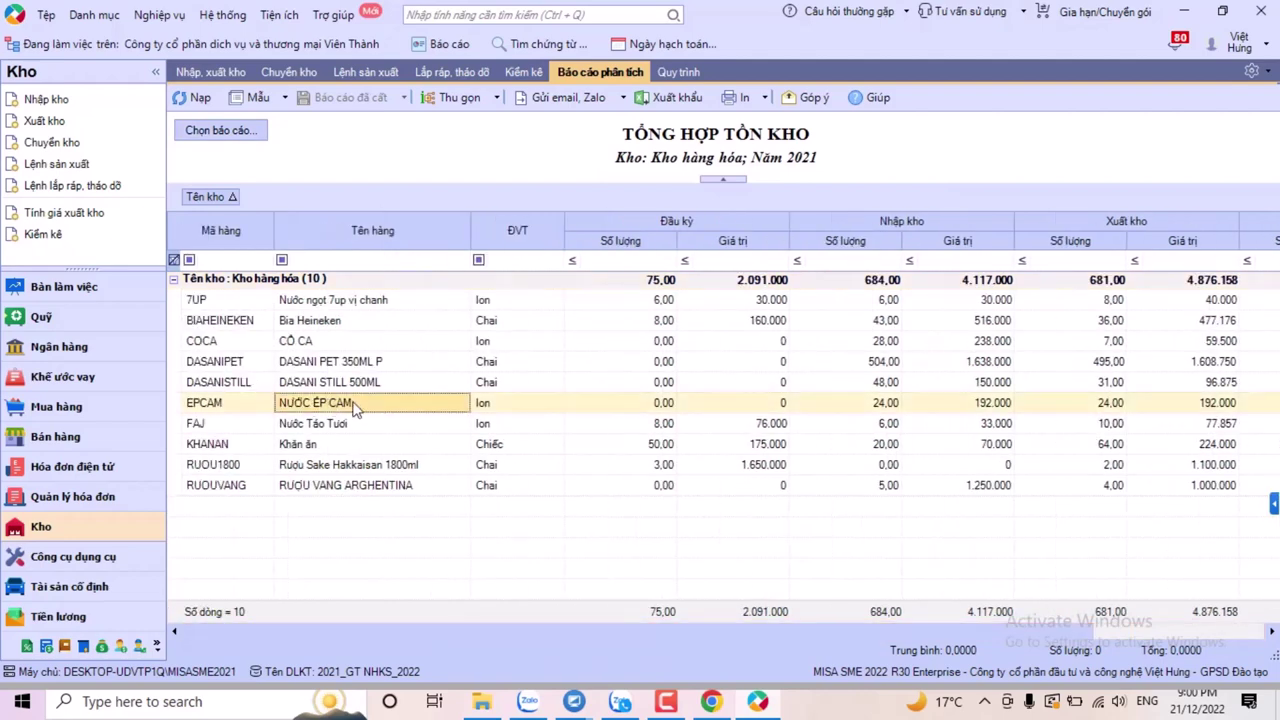
pyautogui.doubleClick(352, 405)
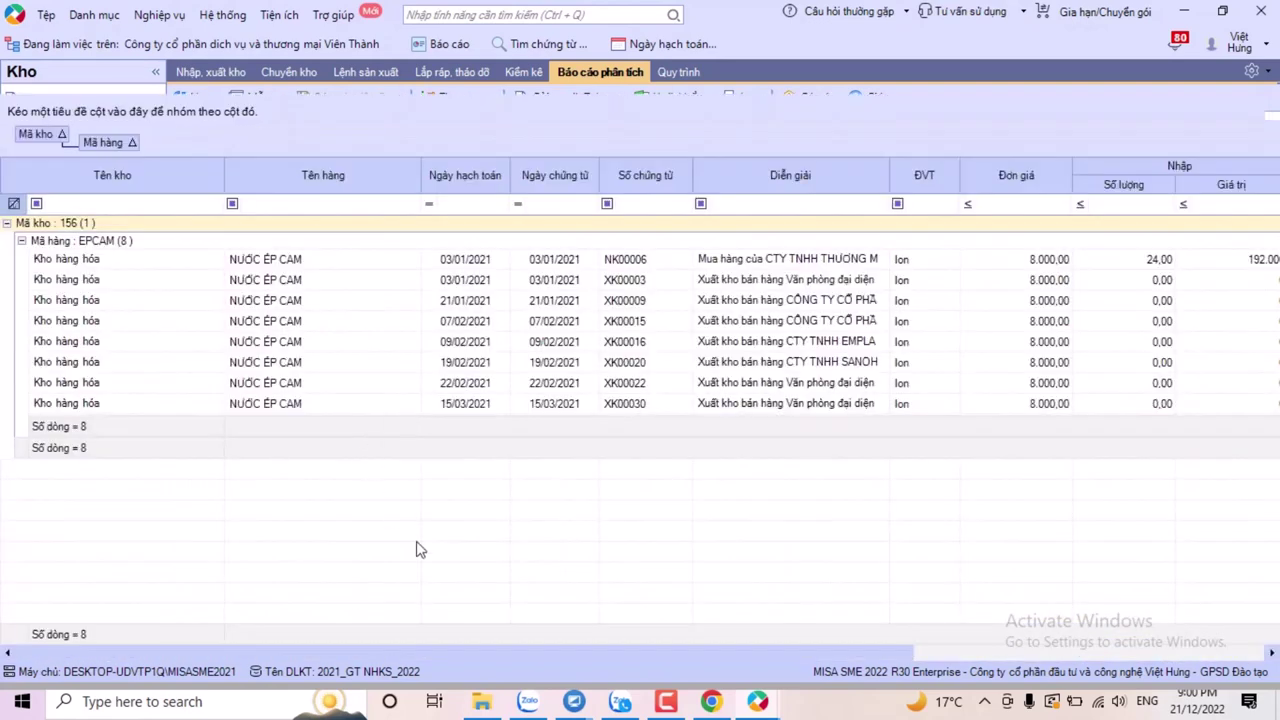
pyautogui.moveTo(522, 647); pyautogui.dragTo(855, 645)
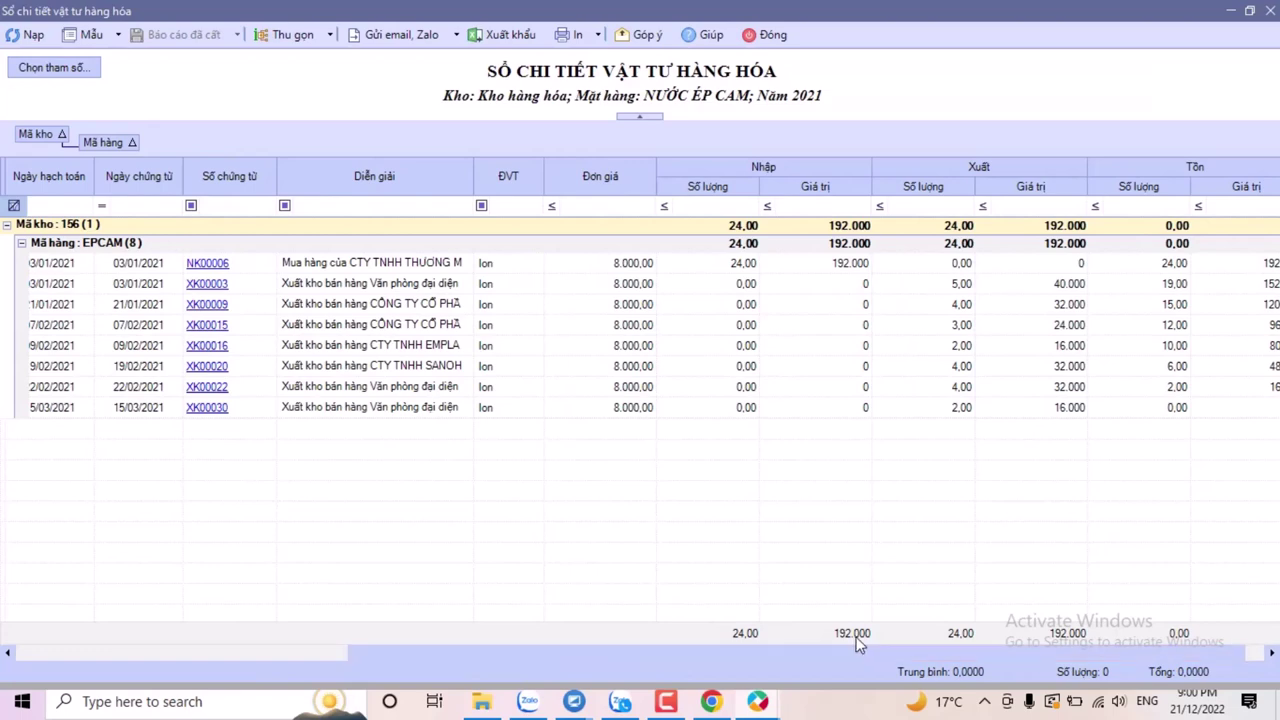
# Compare the Xuất quantities of NUOCCAM in the UltraViewer remote session with those of EPCAM in the reference company's report, row by row
pyautogui.moveTo(577, 706)
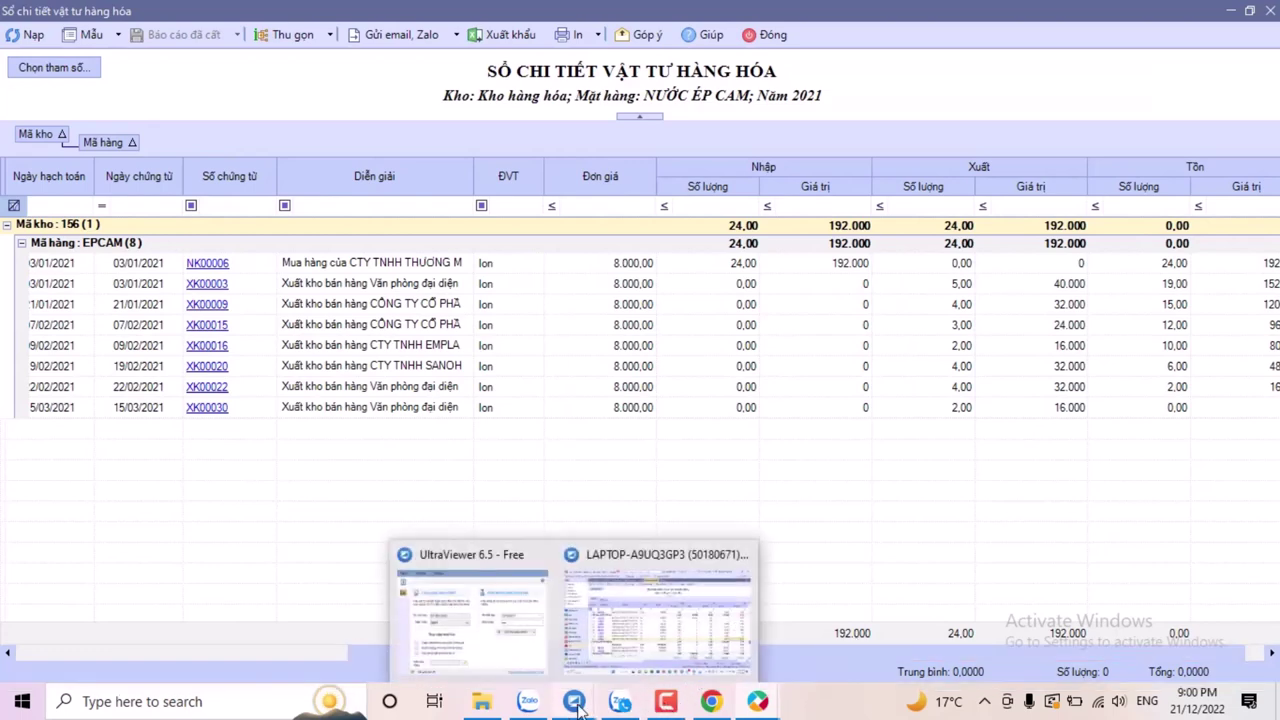
pyautogui.click(656, 612)
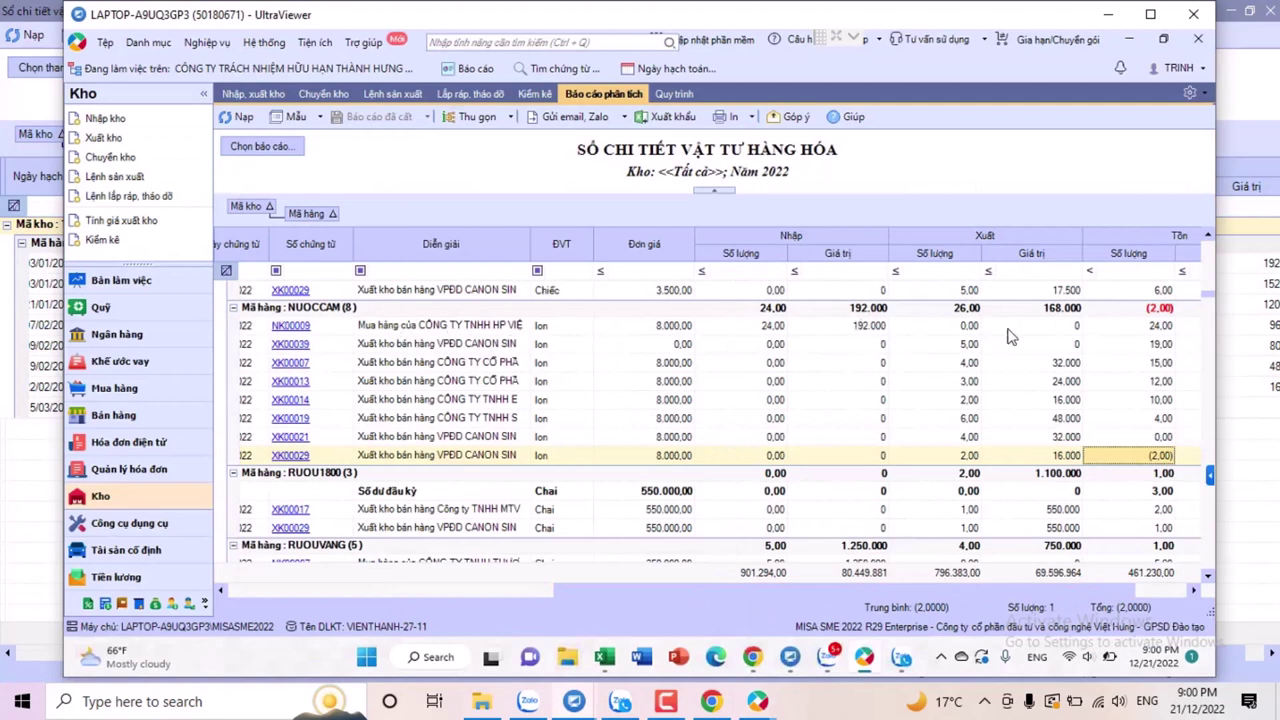
pyautogui.click(955, 345)
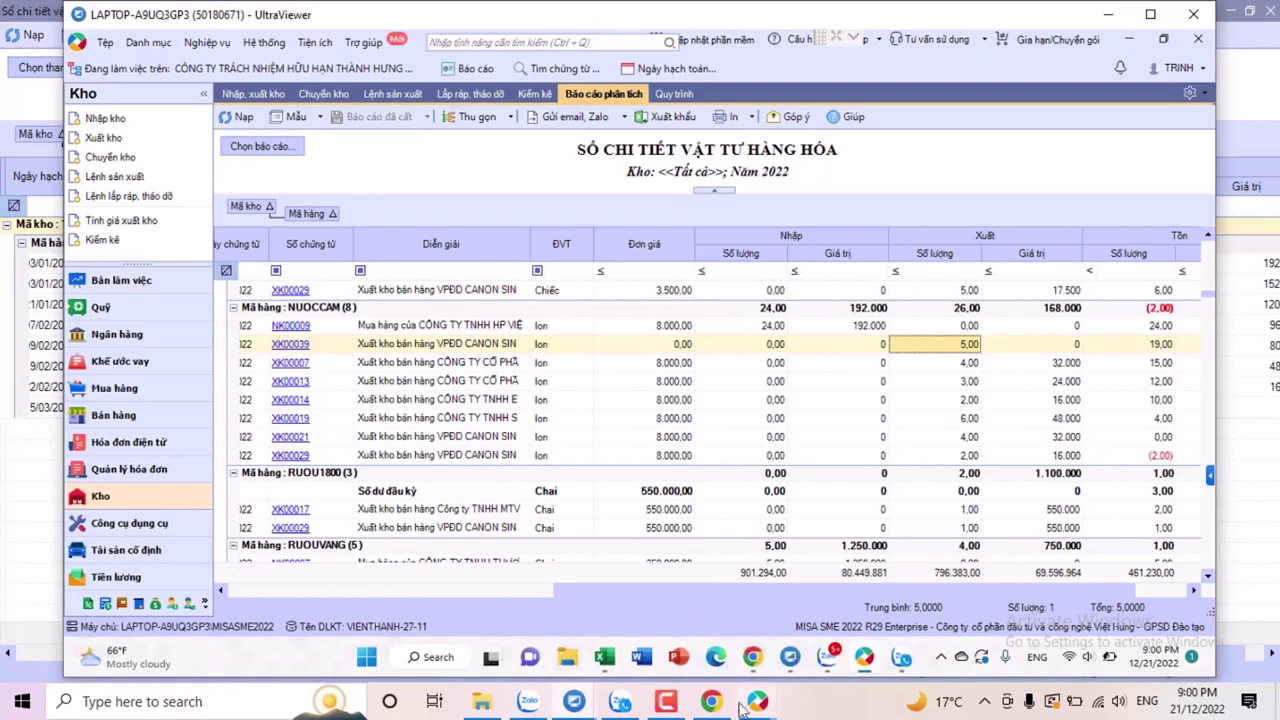
pyautogui.moveTo(757, 701)
pyautogui.click(855, 624)
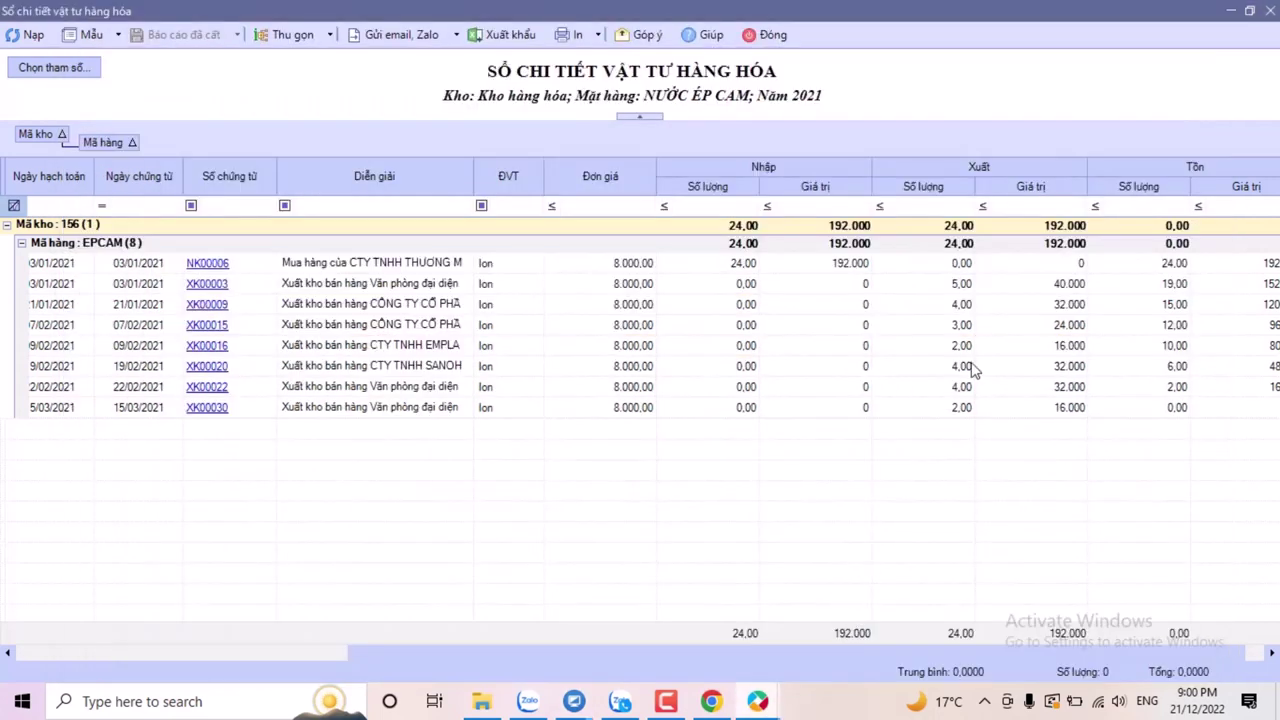
pyautogui.click(956, 285)
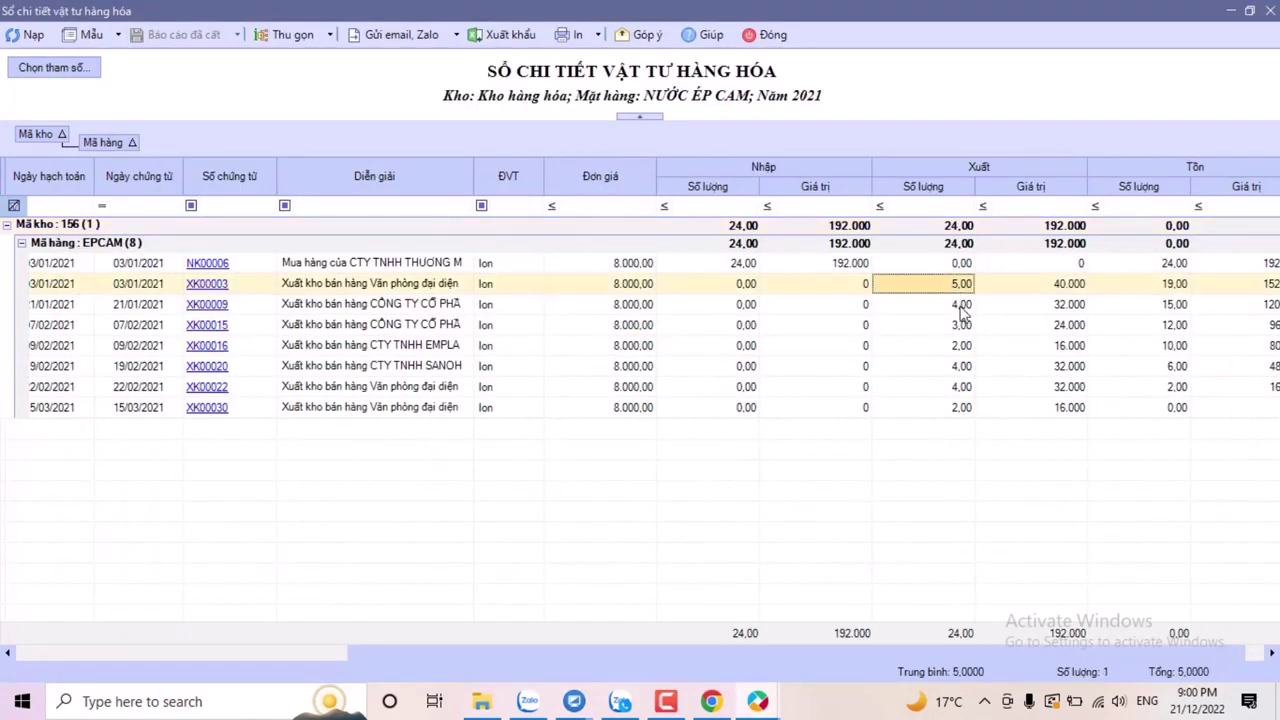
pyautogui.click(957, 304)
pyautogui.click(955, 325)
pyautogui.click(958, 346)
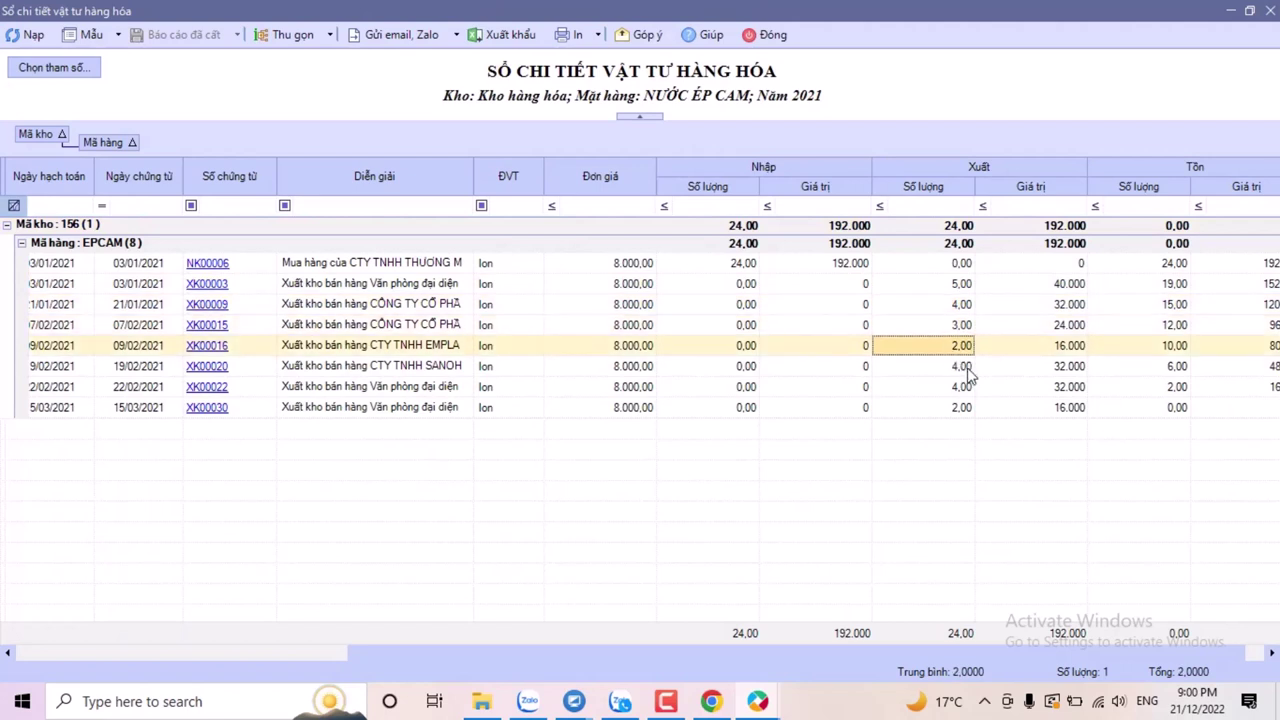
pyautogui.moveTo(960, 386); pyautogui.dragTo(957, 408)
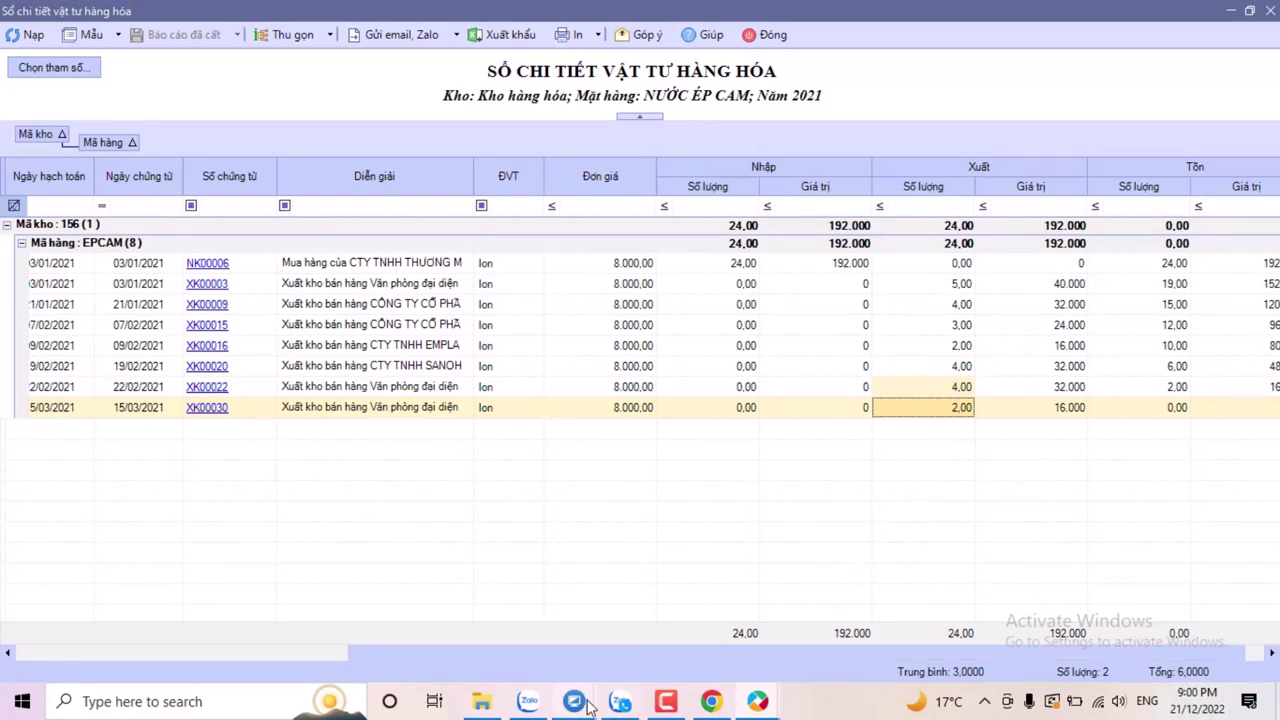
# Switch to the UltraViewer session, open voucher XK00019 from the NUOCCAM rows and show its Hóa đơn details
pyautogui.moveTo(578, 703)
pyautogui.click(683, 648)
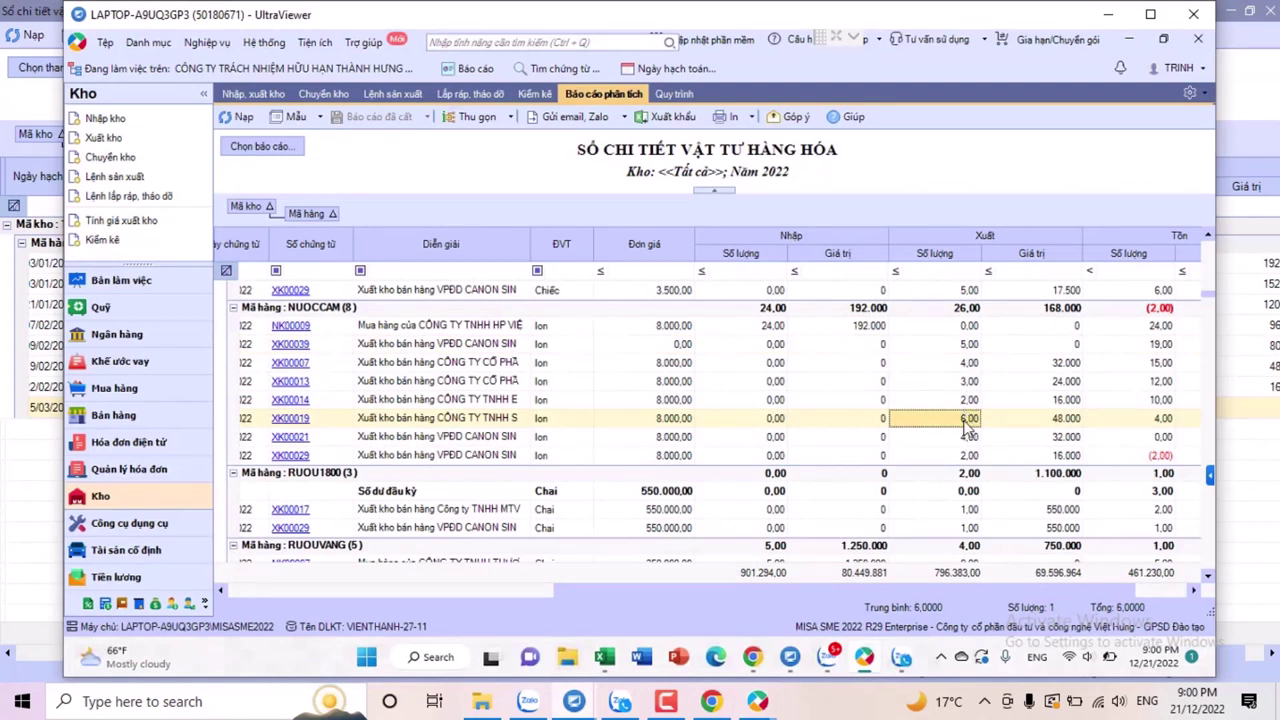
pyautogui.moveTo(603, 588); pyautogui.dragTo(519, 596)
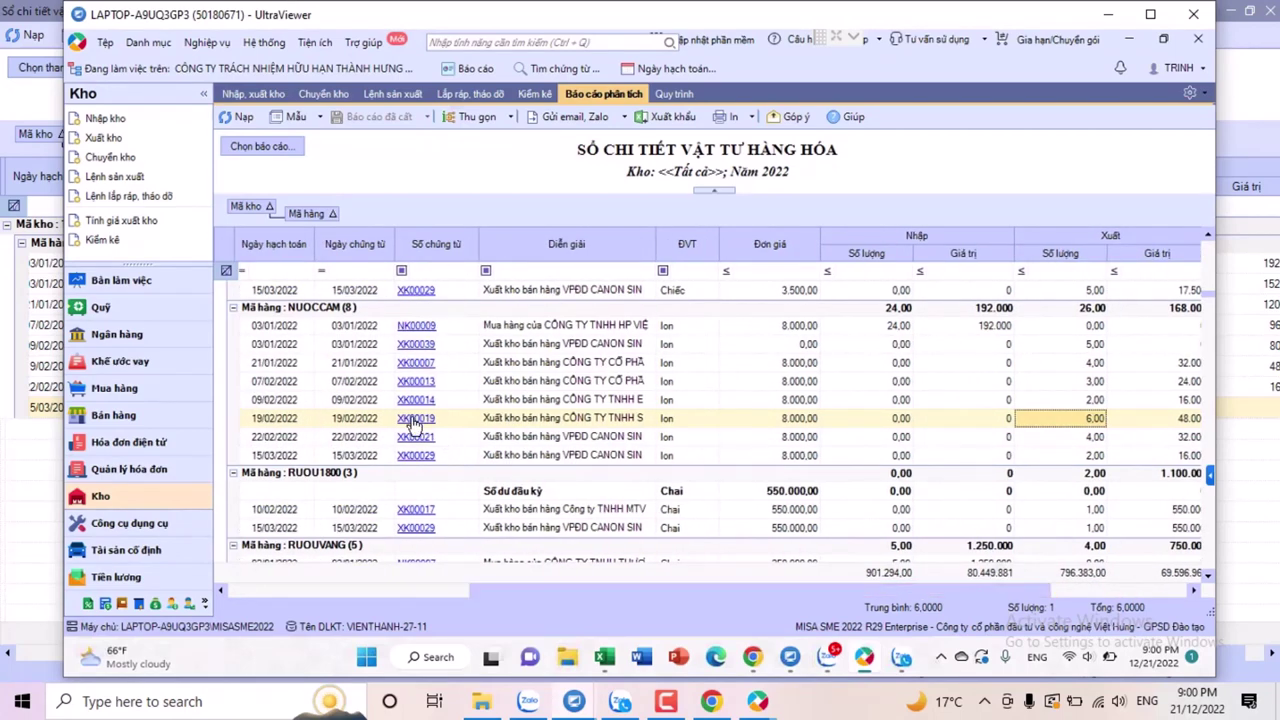
pyautogui.click(414, 420)
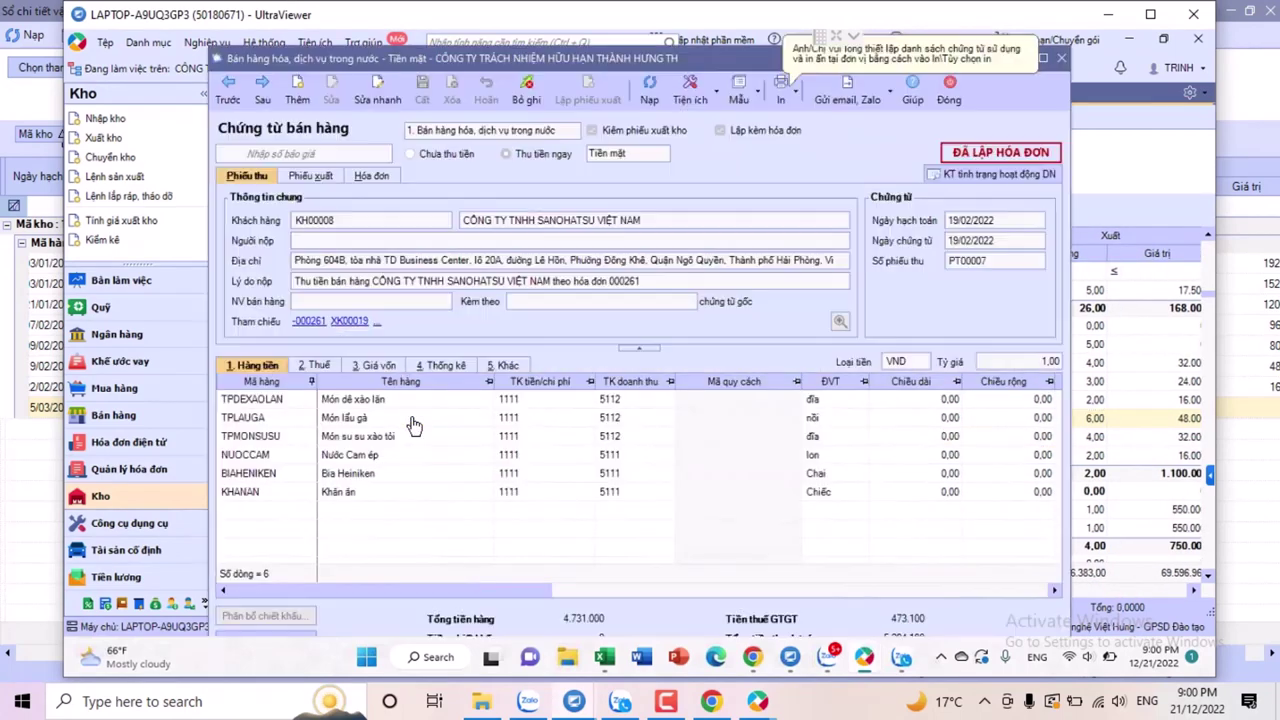
pyautogui.click(370, 180)
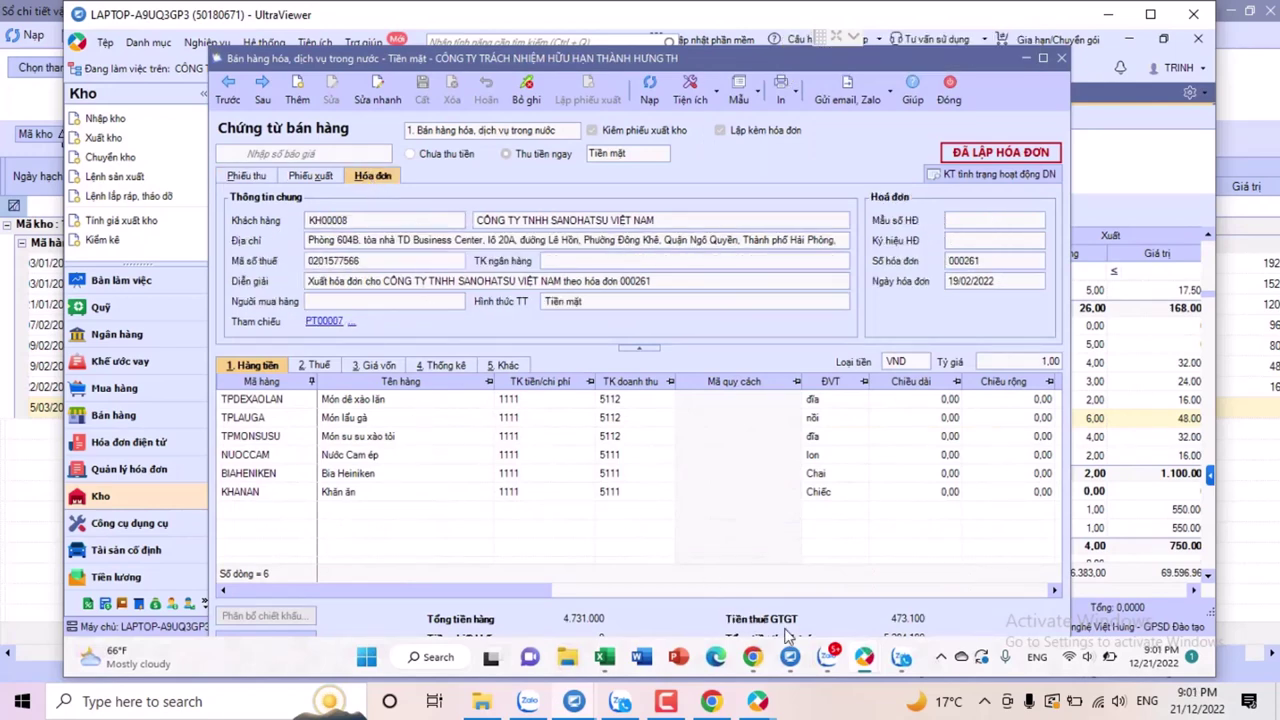
# Switch to Chrome in the remote session, search the course page for 261 and open the Phần 9 accounting documents separately
pyautogui.click(755, 659)
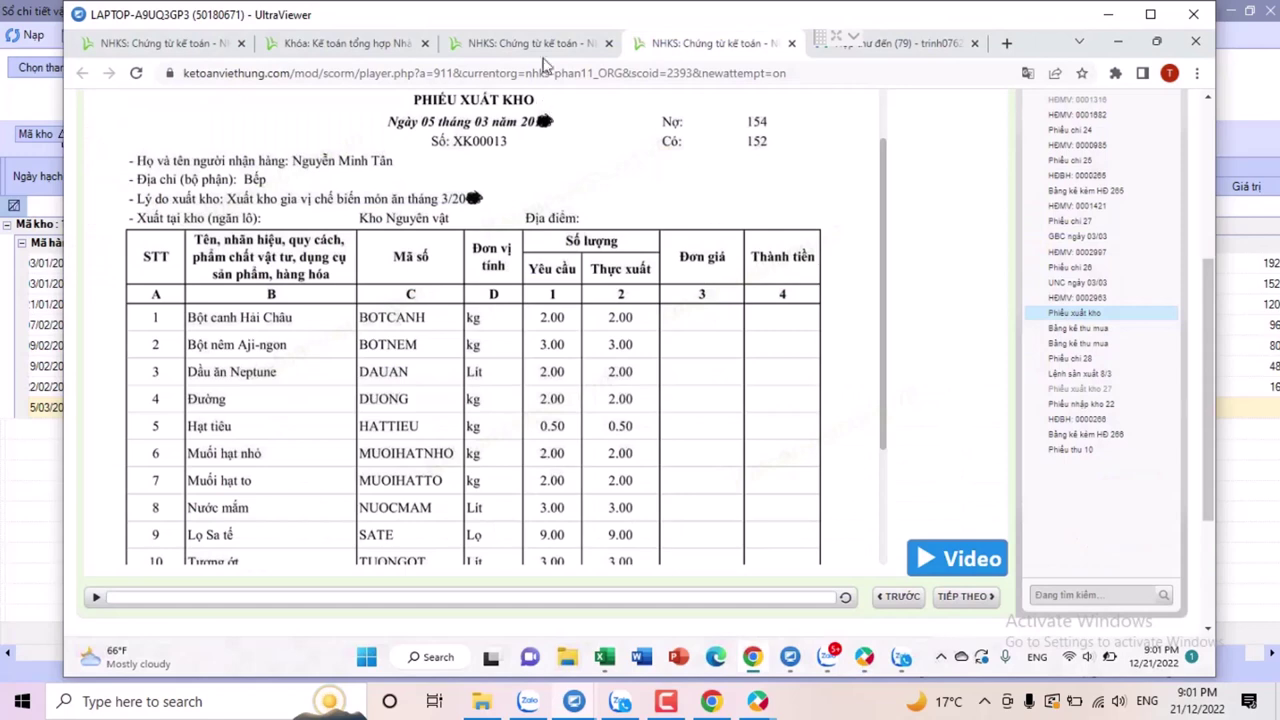
pyautogui.click(360, 43)
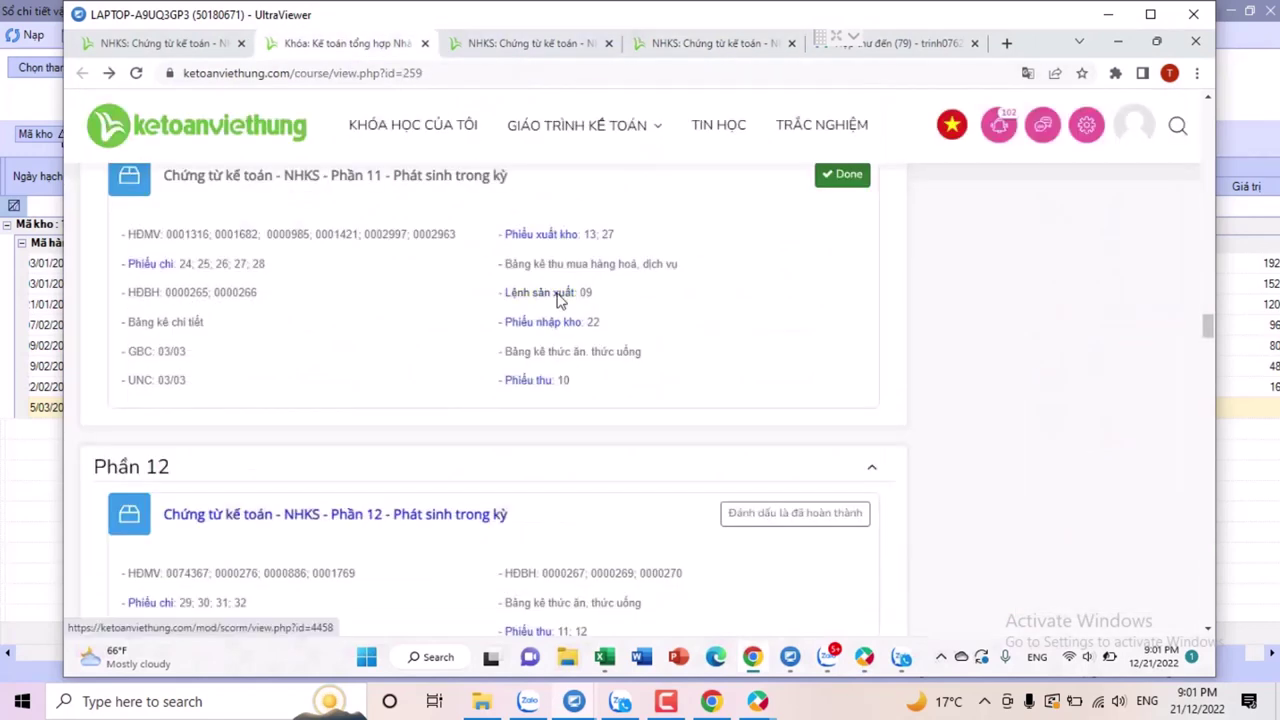
pyautogui.hotkey('ctrl', 'f')
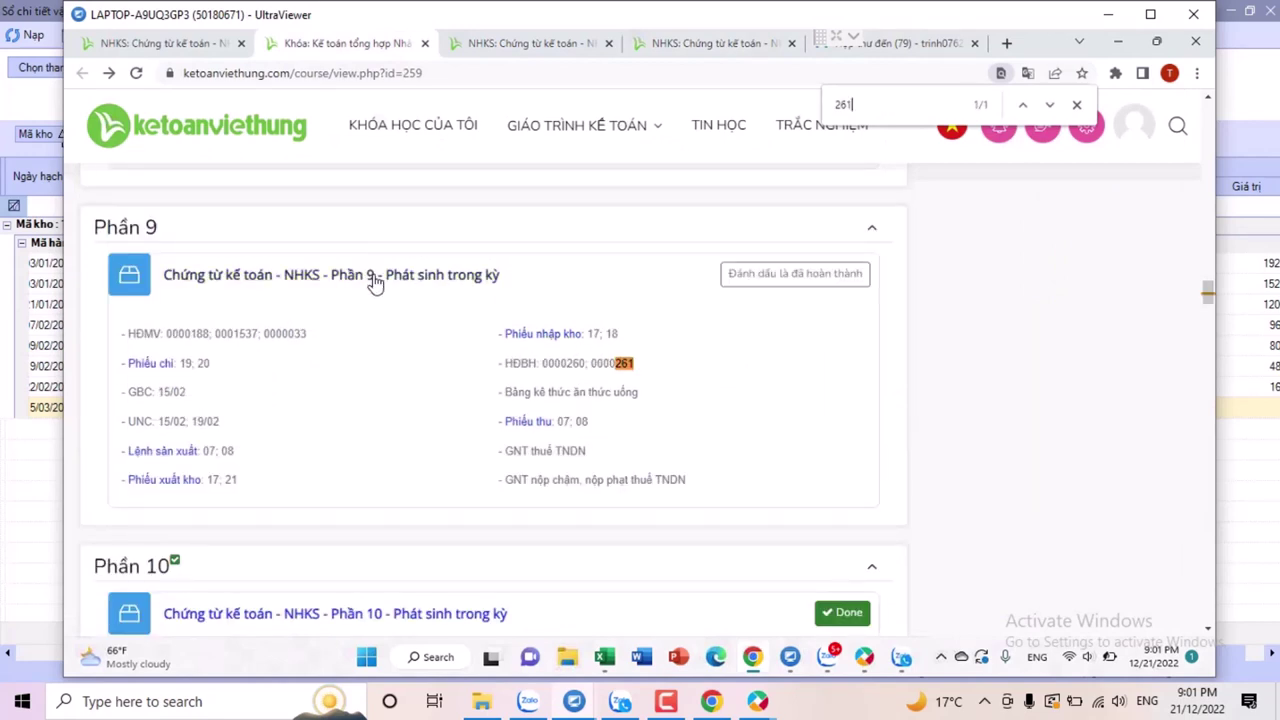
pyautogui.middleClick(398, 258)
pyautogui.click(728, 45)
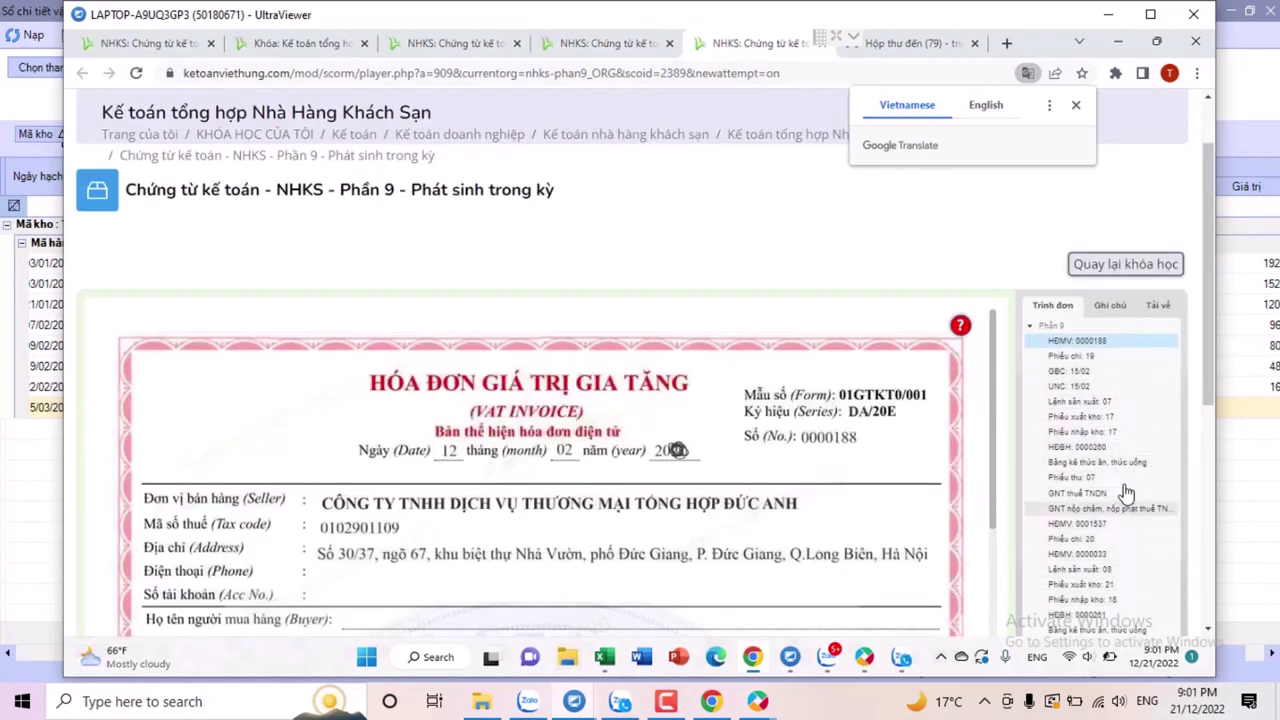
# View invoice HĐBH 0000261 in Phần 9, and examine the quantities in its attached Bảng kê thức ăn, thức uống
pyautogui.scroll(-1, 1127, 520)
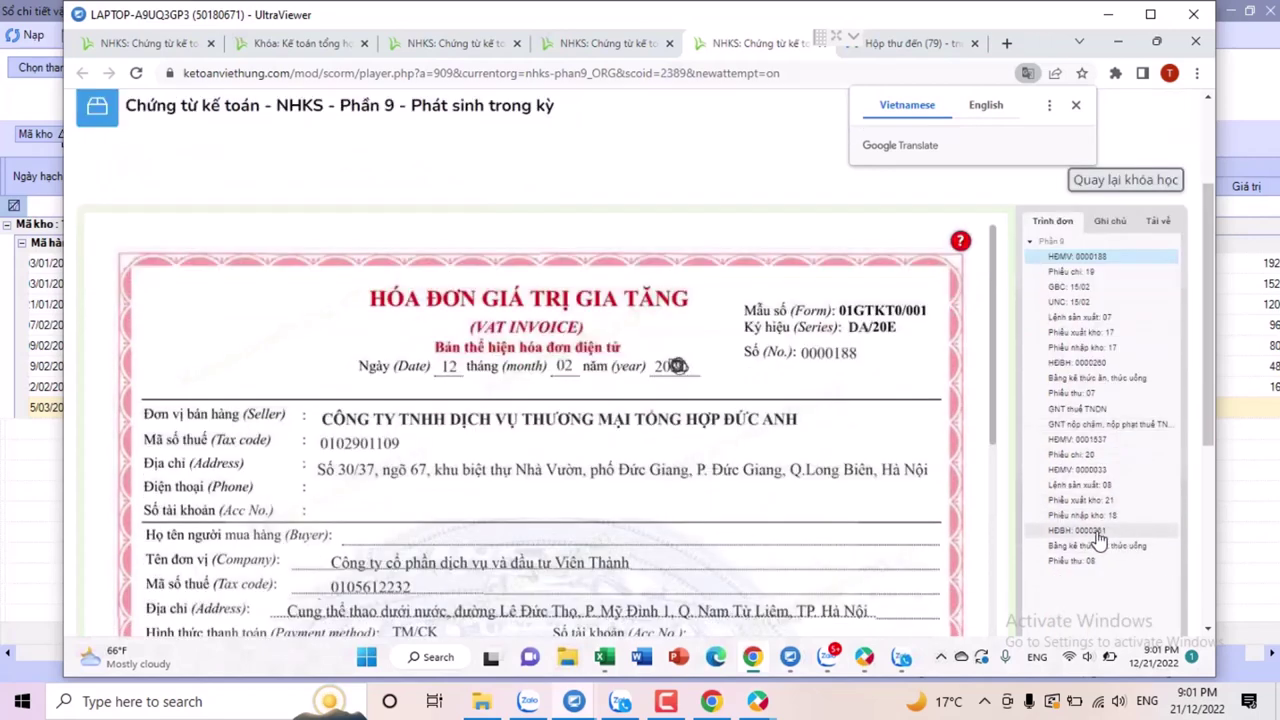
pyautogui.click(1096, 533)
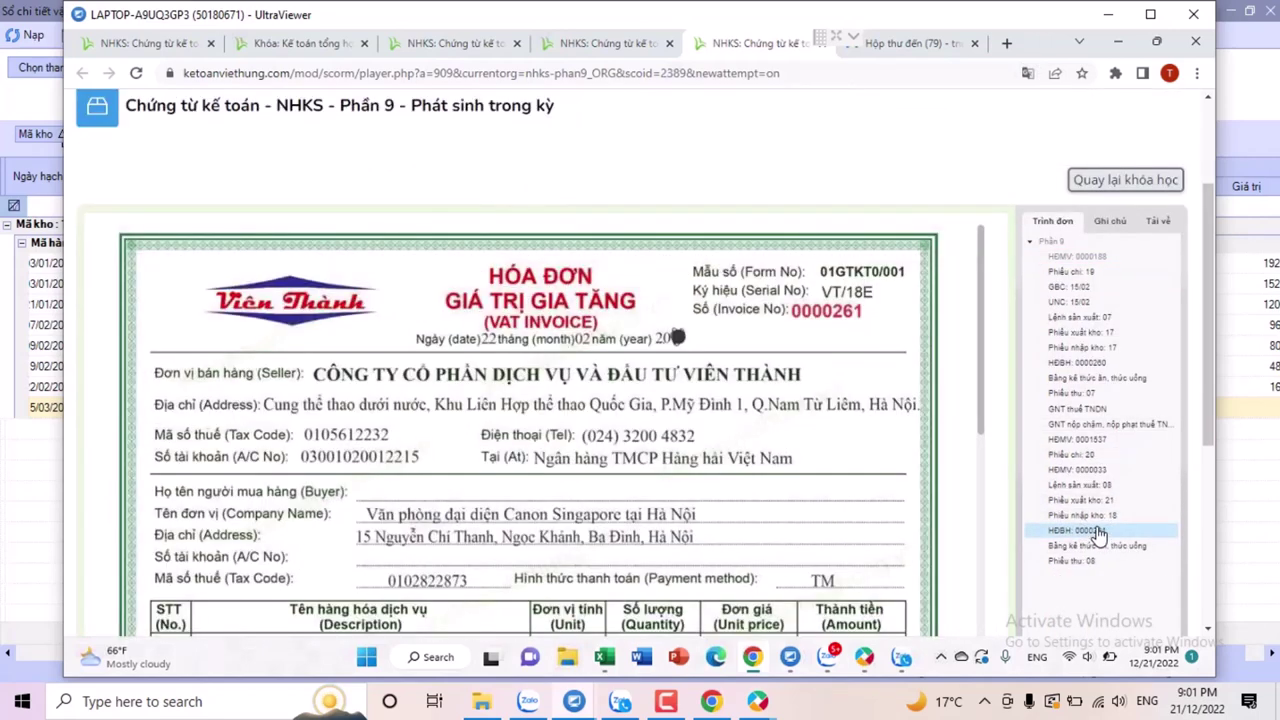
pyautogui.scroll(-3, 888, 435)
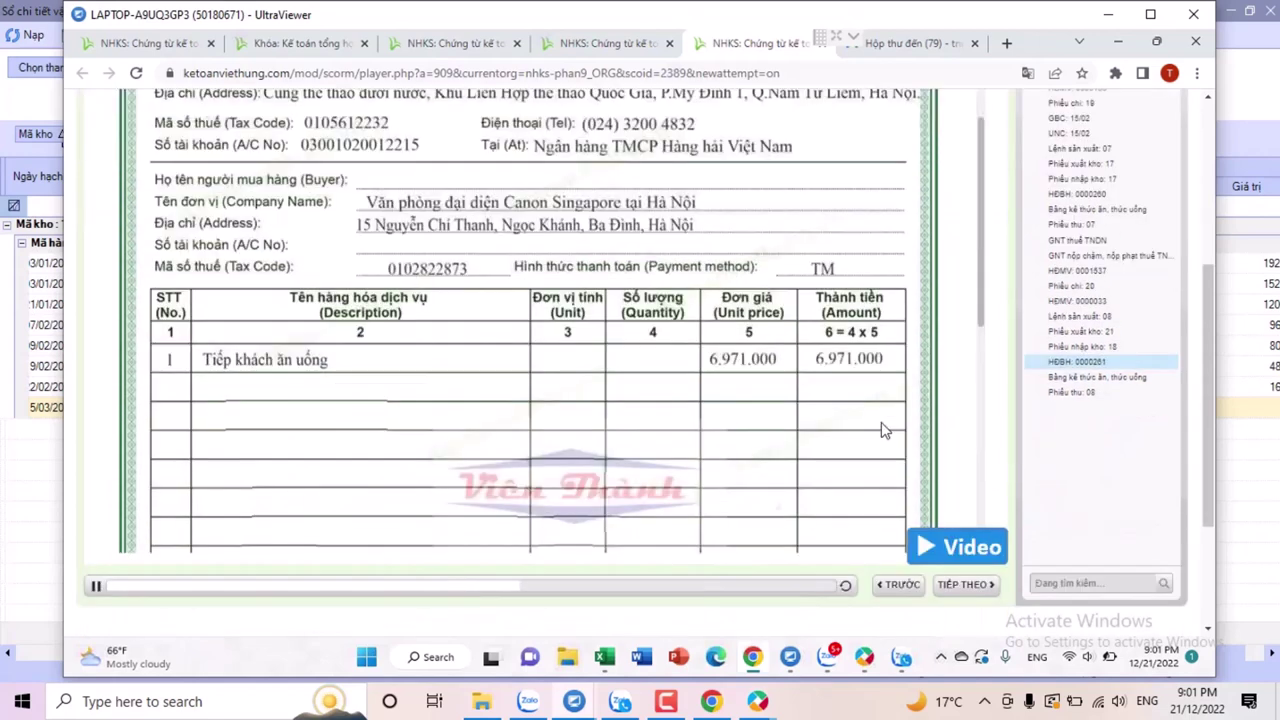
pyautogui.click(1094, 378)
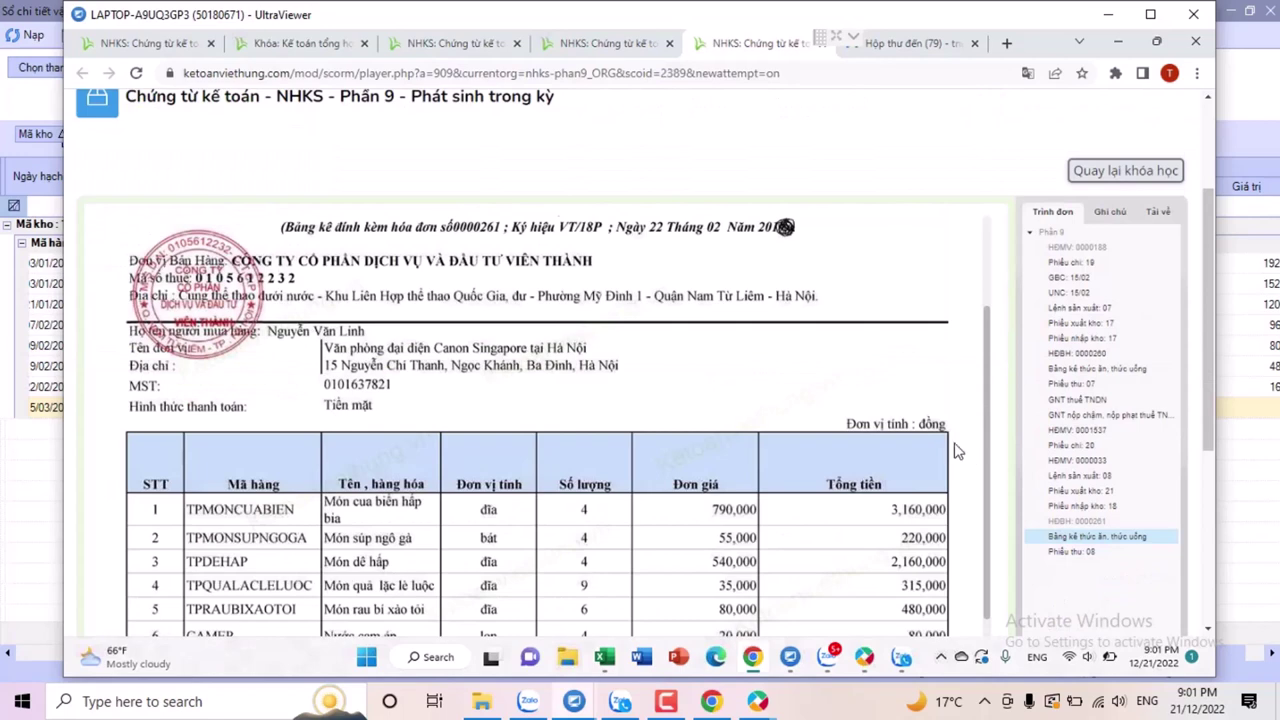
pyautogui.scroll(-3, 955, 452)
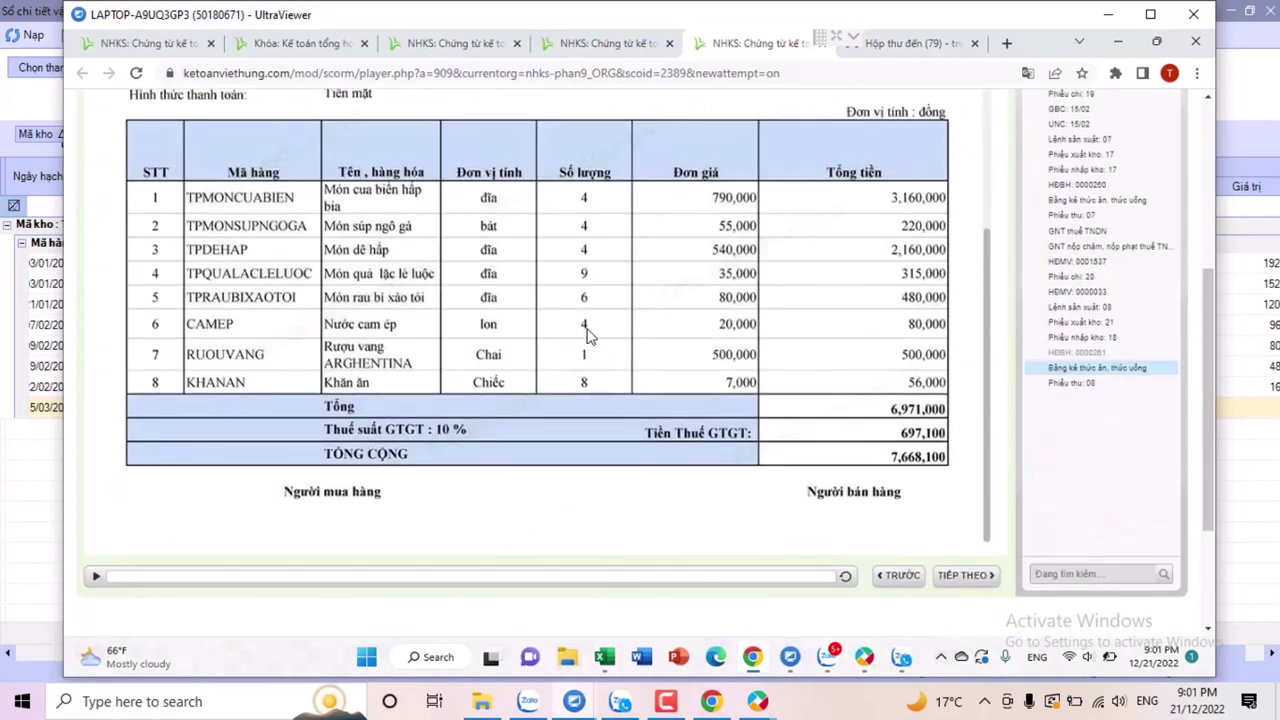
# Return to the MISA sales voucher, check the NUOCCAM line's Số lượng and maximize the voucher window
pyautogui.hotkey('alt', 'Tab')
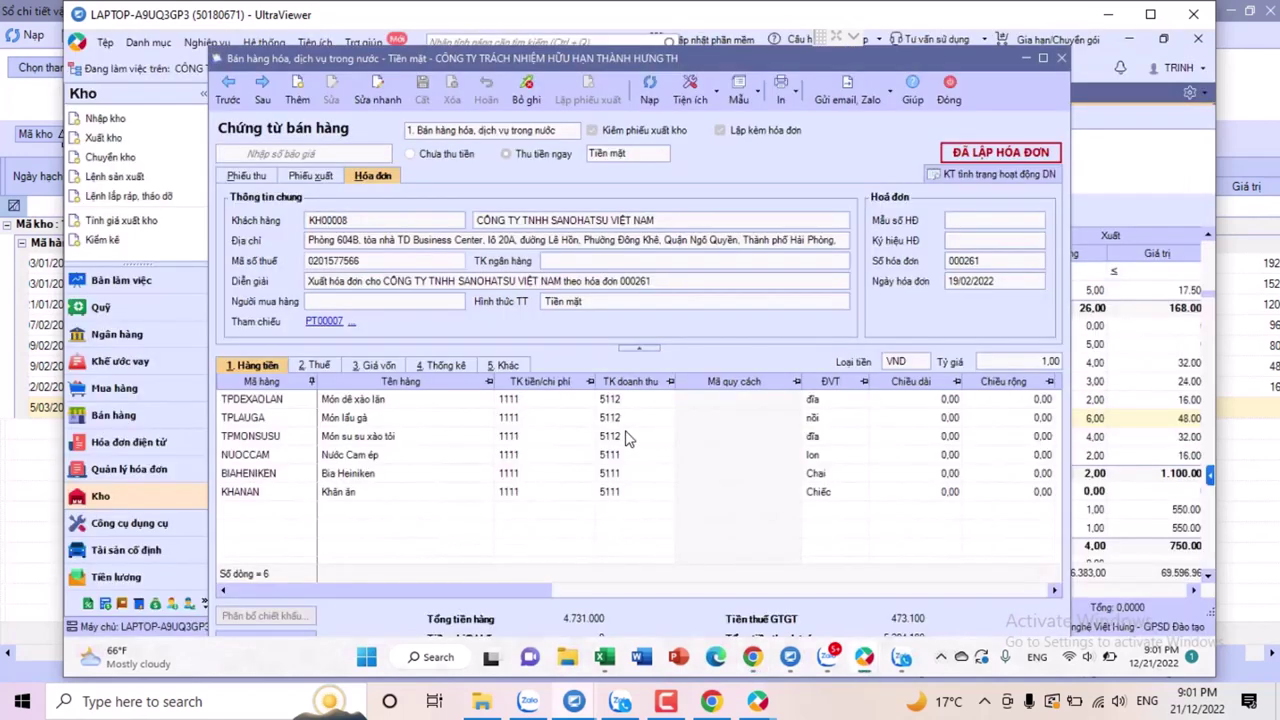
pyautogui.click(385, 452)
pyautogui.moveTo(524, 587); pyautogui.dragTo(759, 574)
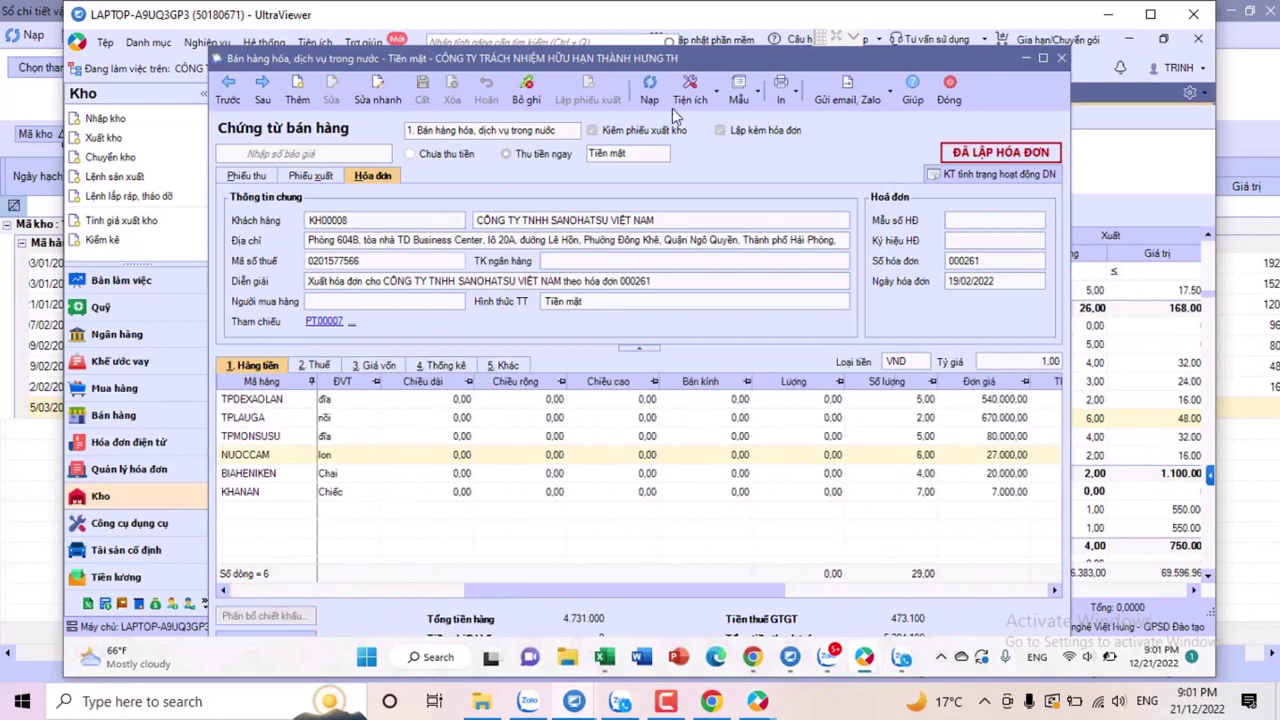
pyautogui.moveTo(607, 62); pyautogui.dragTo(607, 32)
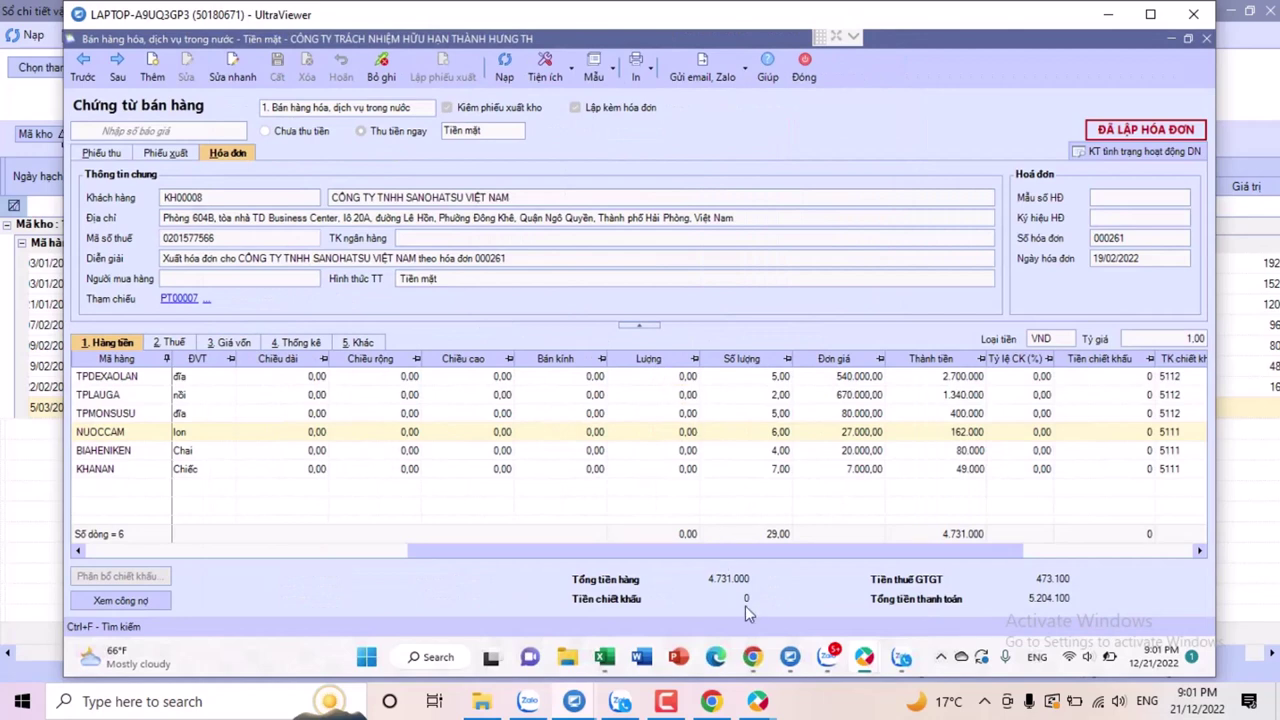
# Compare the sales voucher's items, customer and date with the food and drink list of invoice 0000261, and close the voucher
pyautogui.click(758, 672)
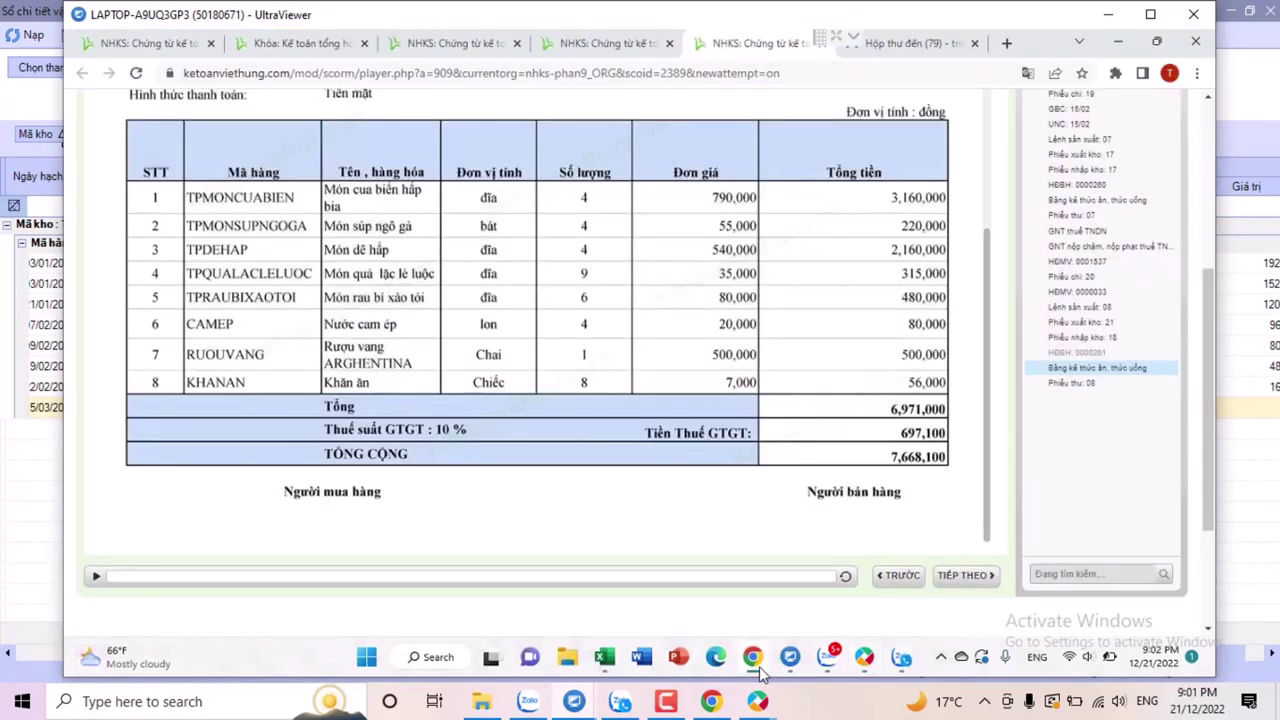
pyautogui.click(756, 665)
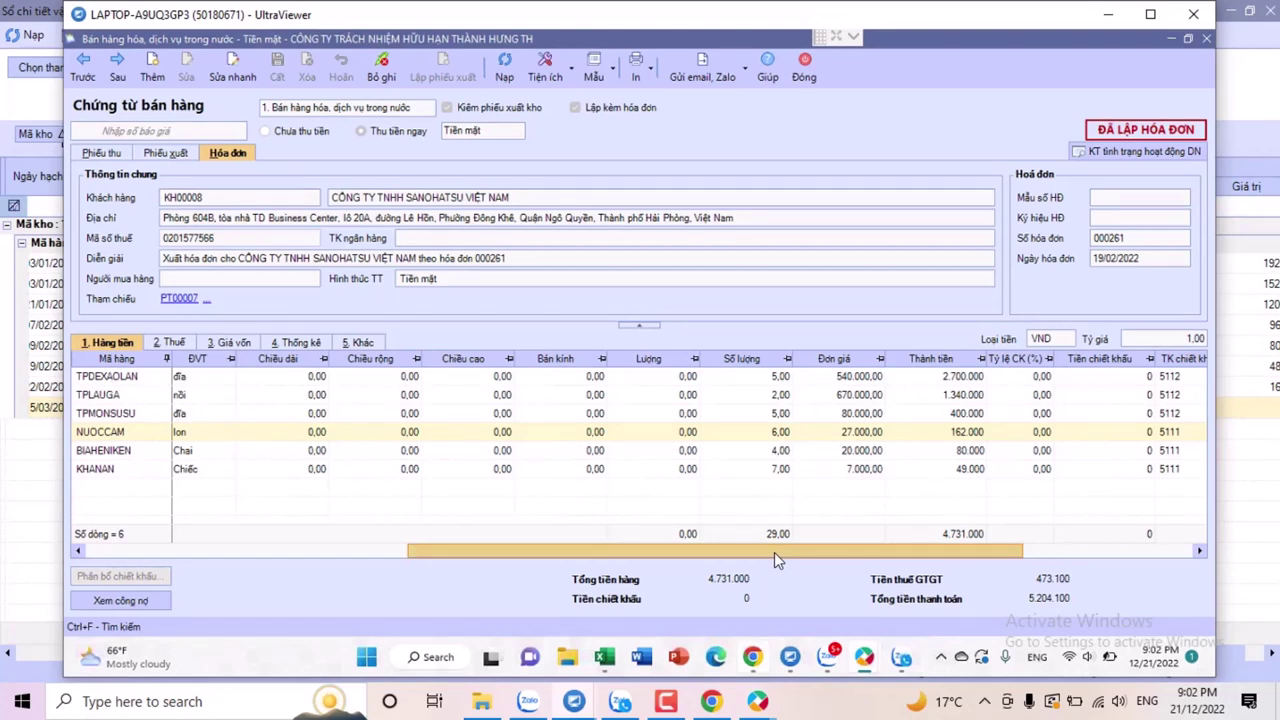
pyautogui.click(760, 660)
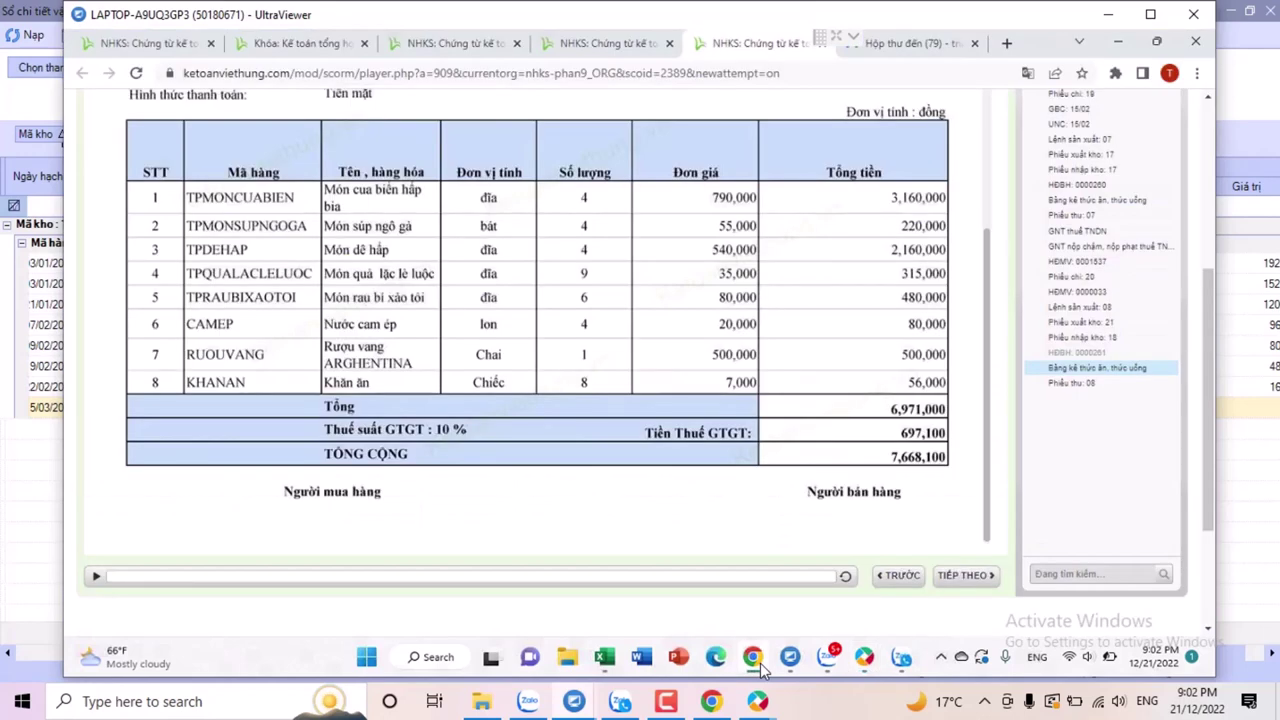
pyautogui.click(760, 667)
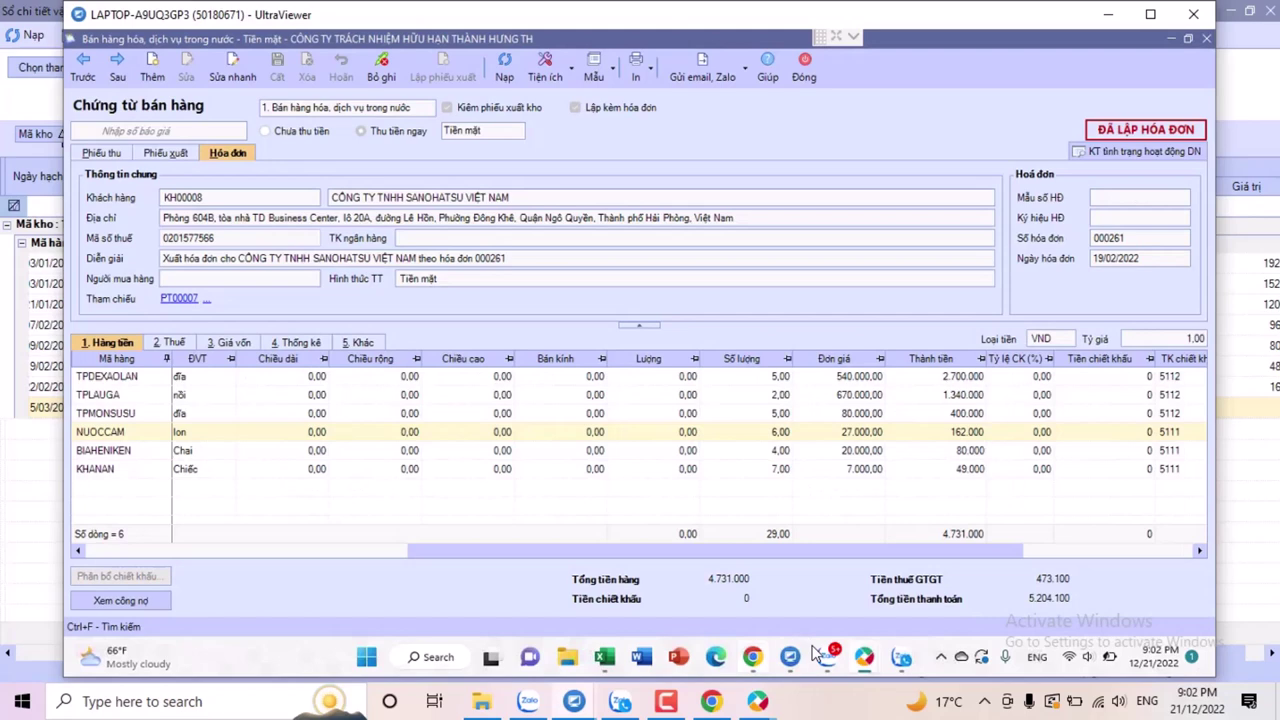
pyautogui.click(756, 660)
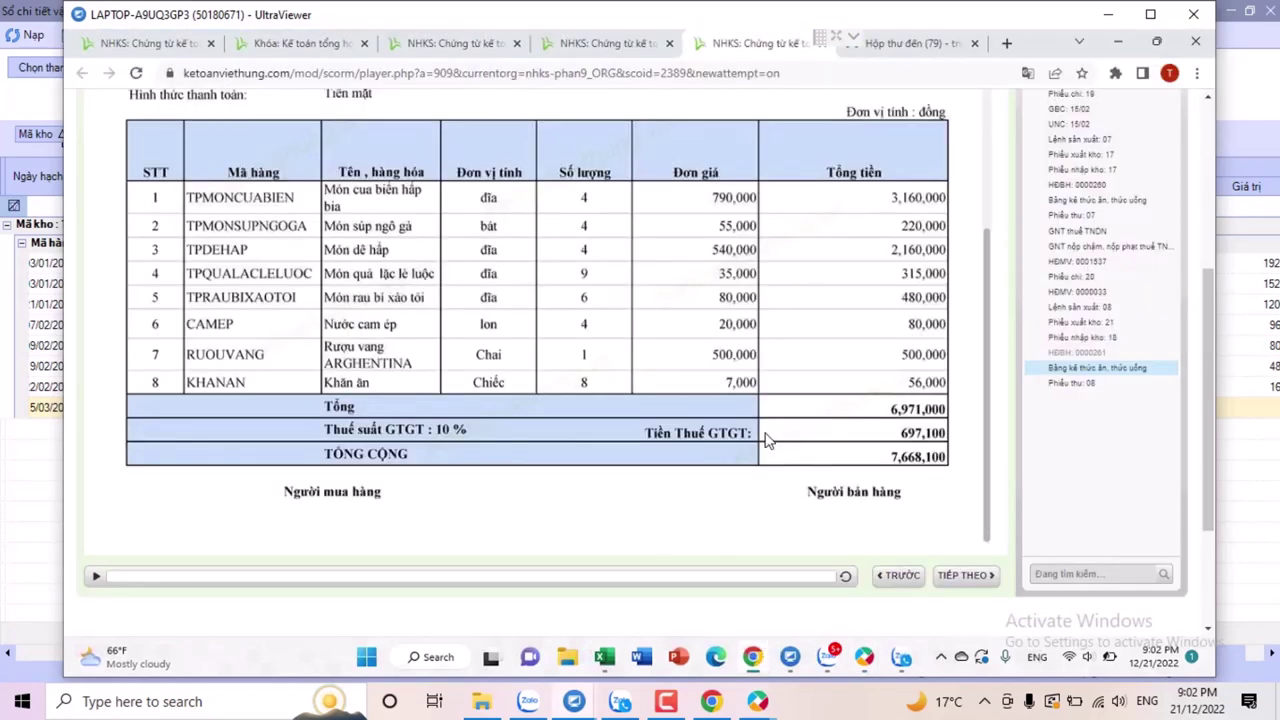
pyautogui.scroll(3, 767, 440)
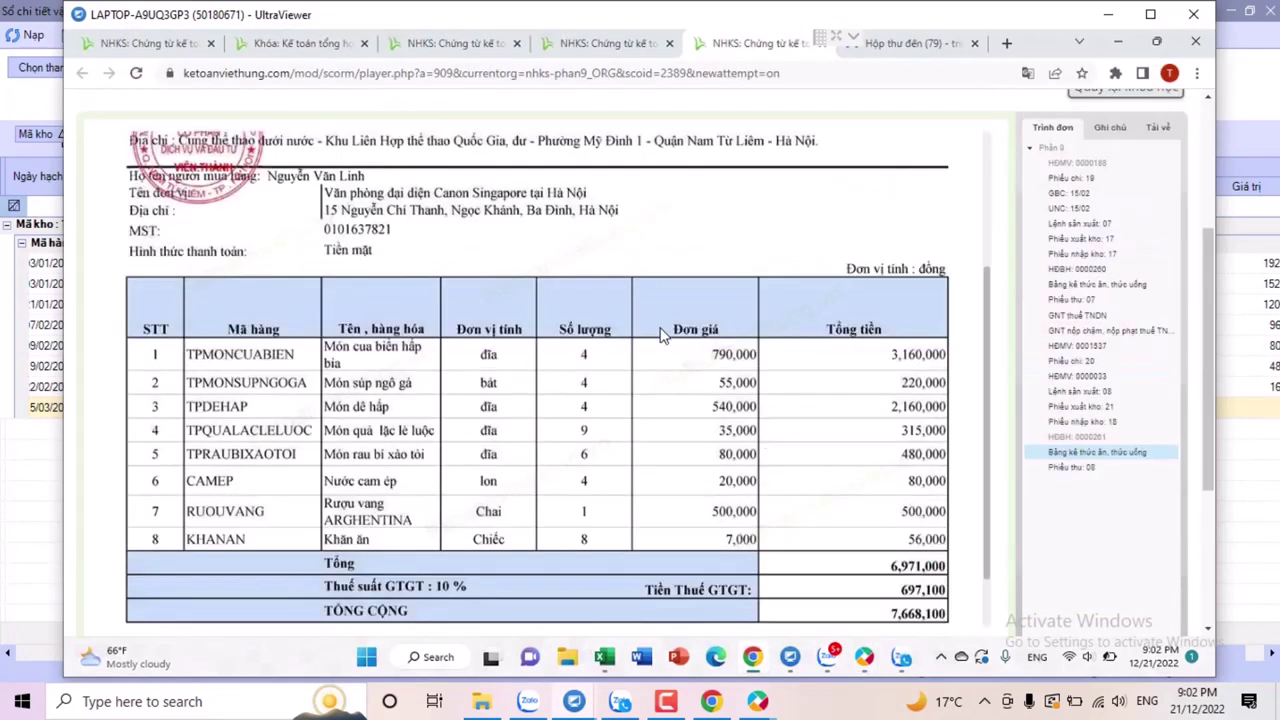
pyautogui.scroll(3, 695, 238)
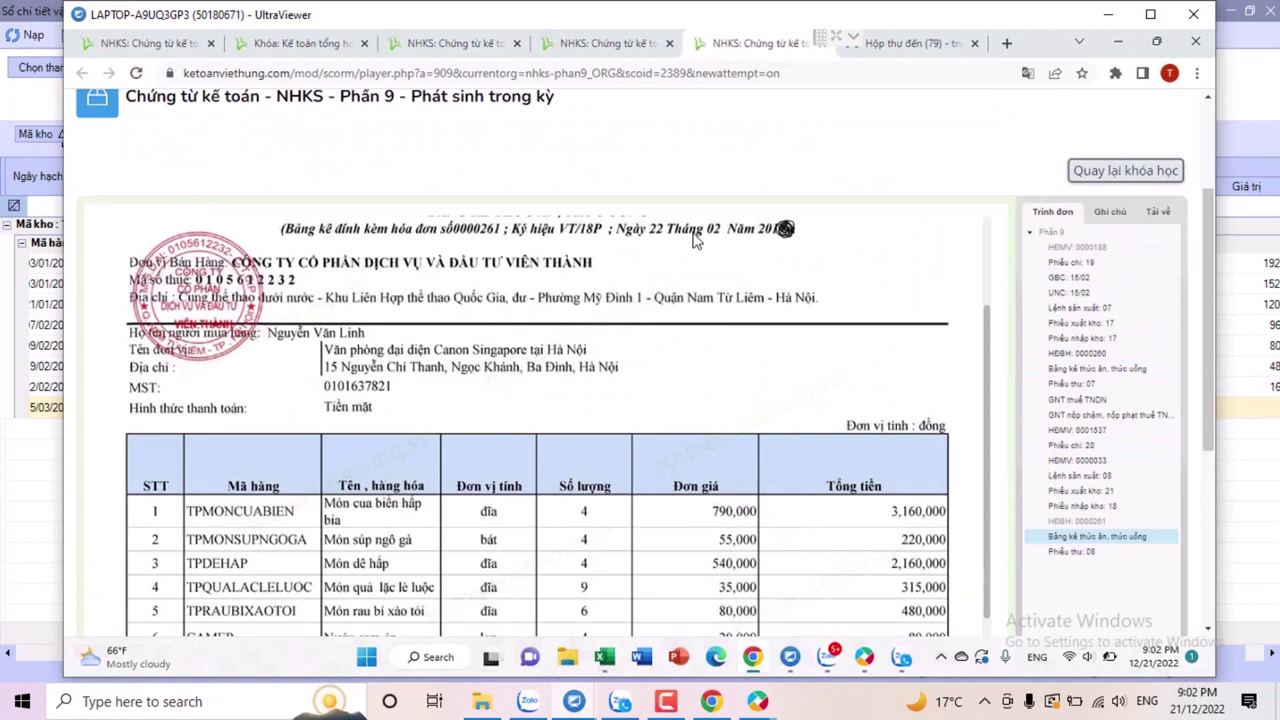
pyautogui.hotkey('alt', 'Tab')
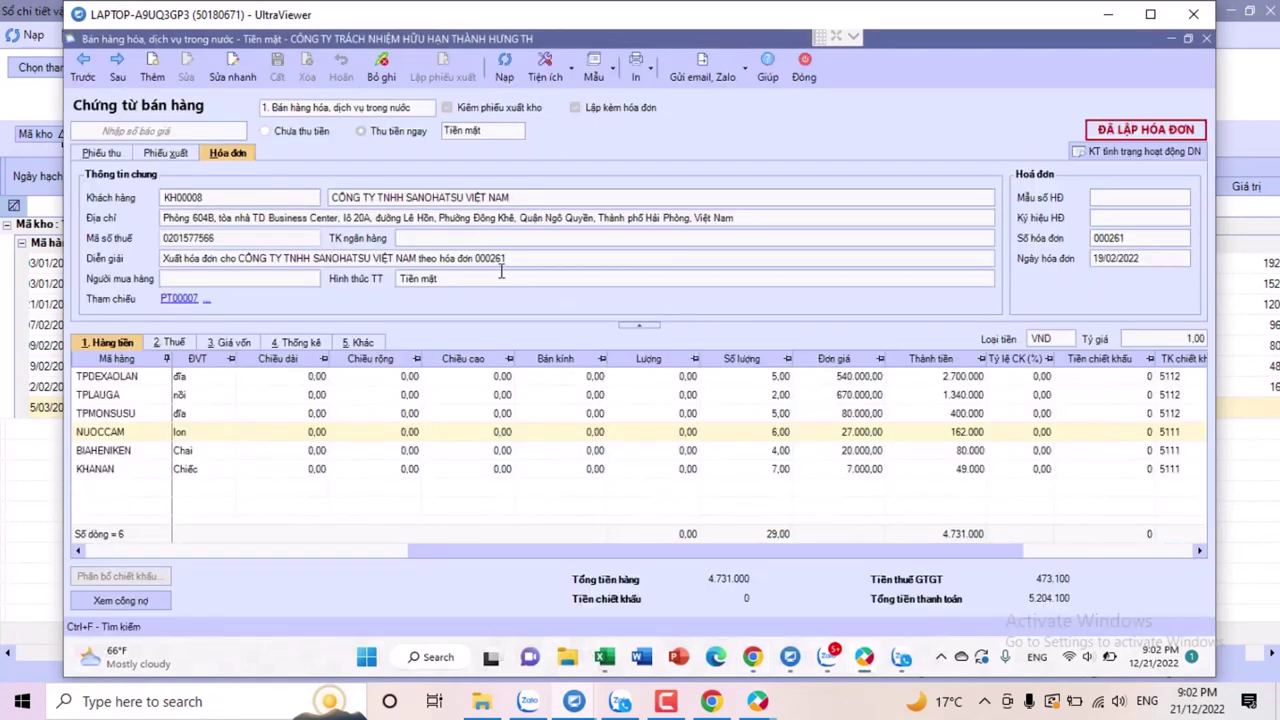
pyautogui.click(806, 76)
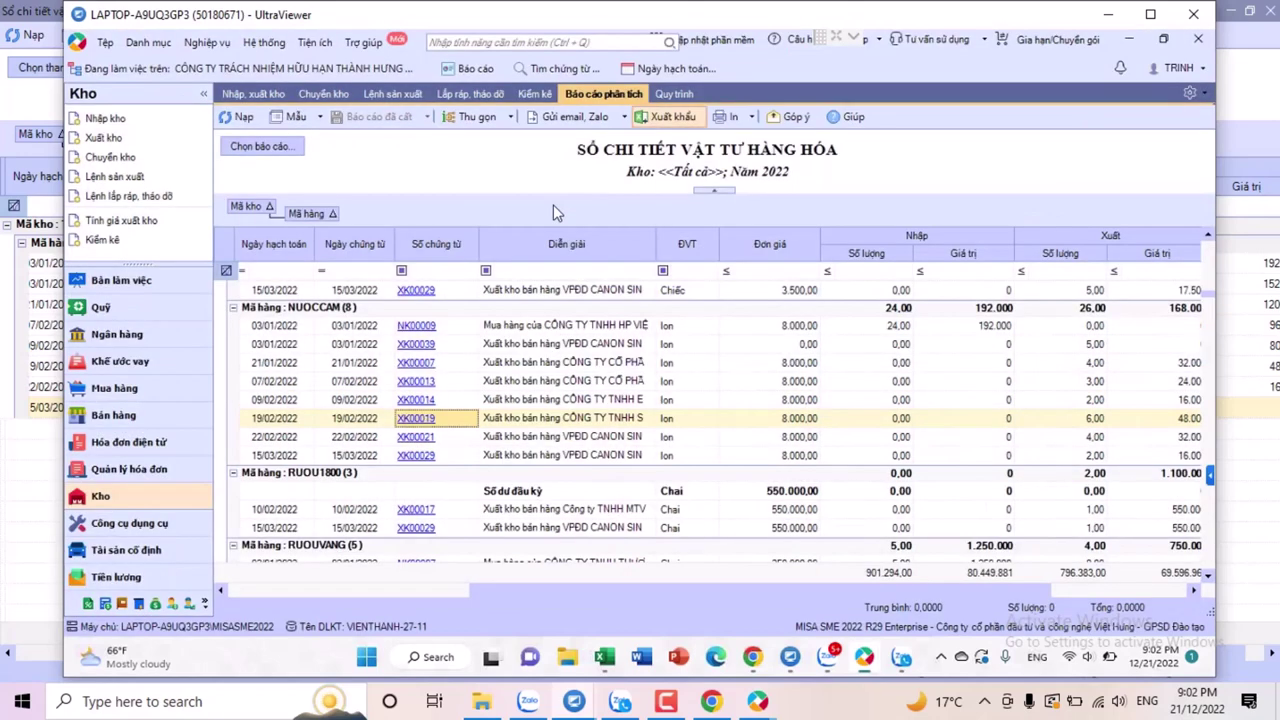
# Go to the sales voucher list and open the 22/02/2022 voucher for invoice 000262
pyautogui.click(135, 420)
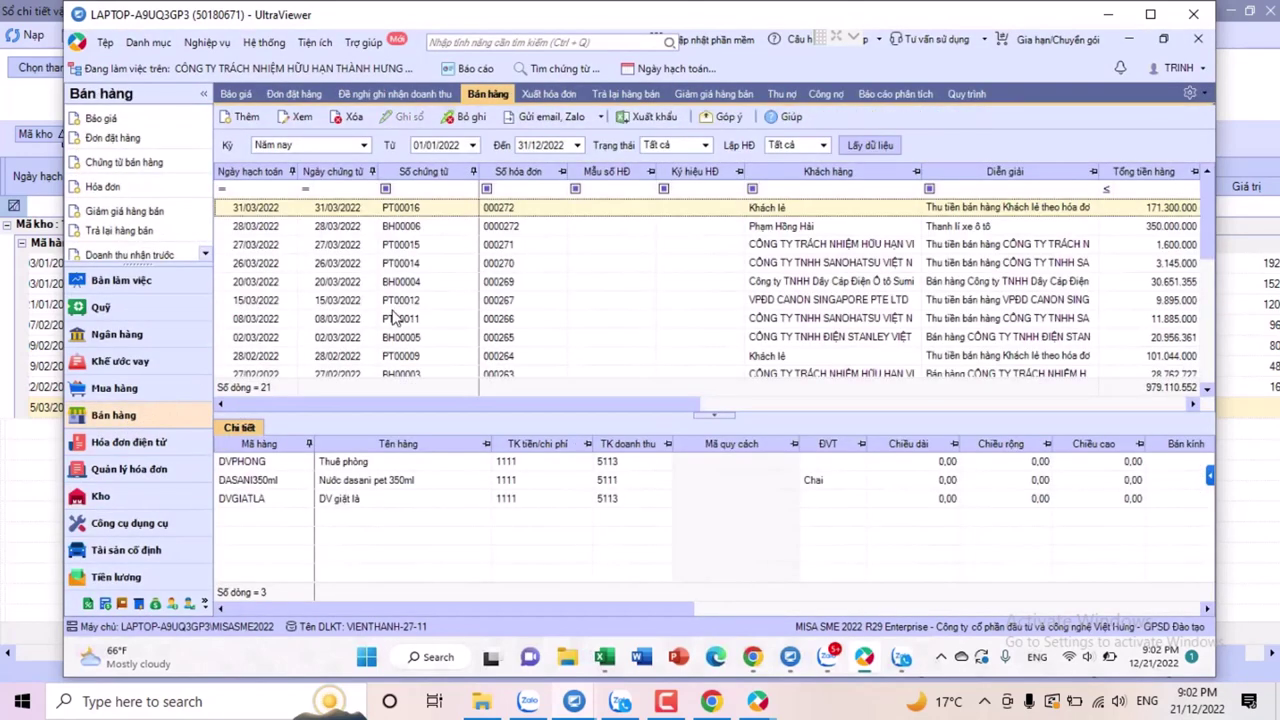
pyautogui.click(353, 374)
pyautogui.scroll(-2, 360, 350)
pyautogui.click(361, 322)
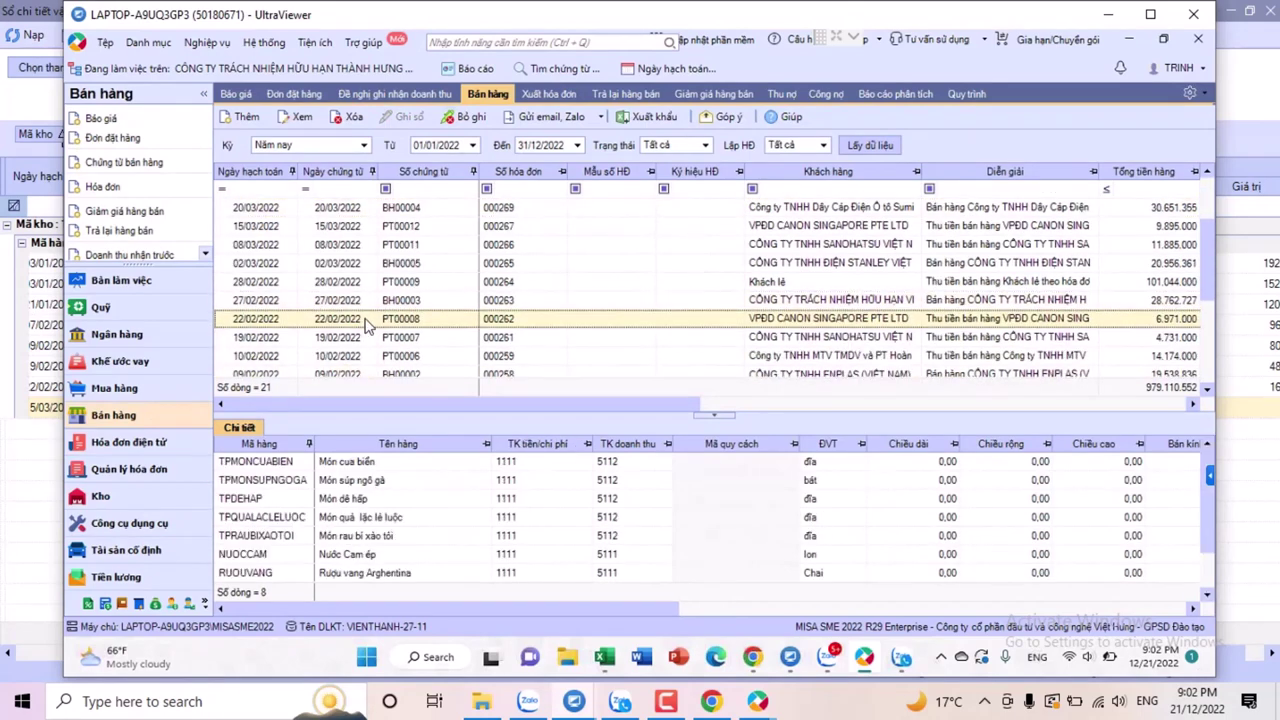
pyautogui.doubleClick(481, 324)
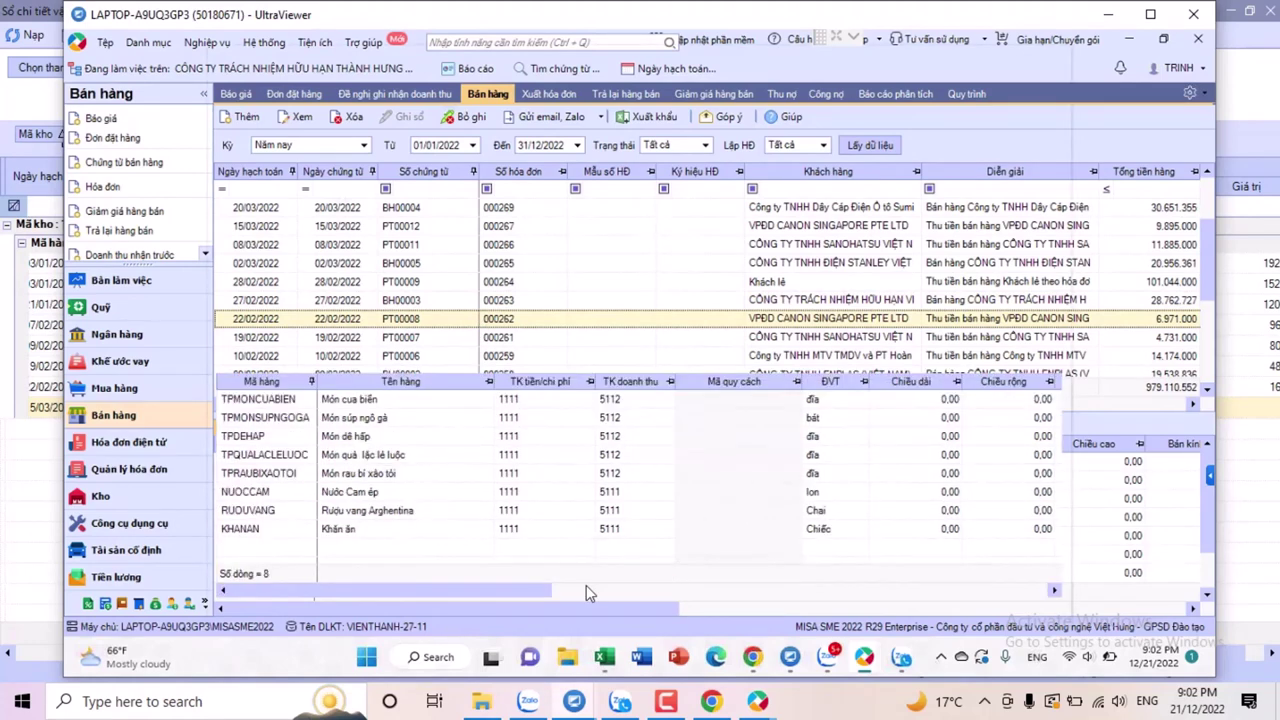
# Compare the voucher's NUOCCAM quantity with the food and drink list of invoice 0000261 in Chrome, and close the voucher
pyautogui.click(753, 666)
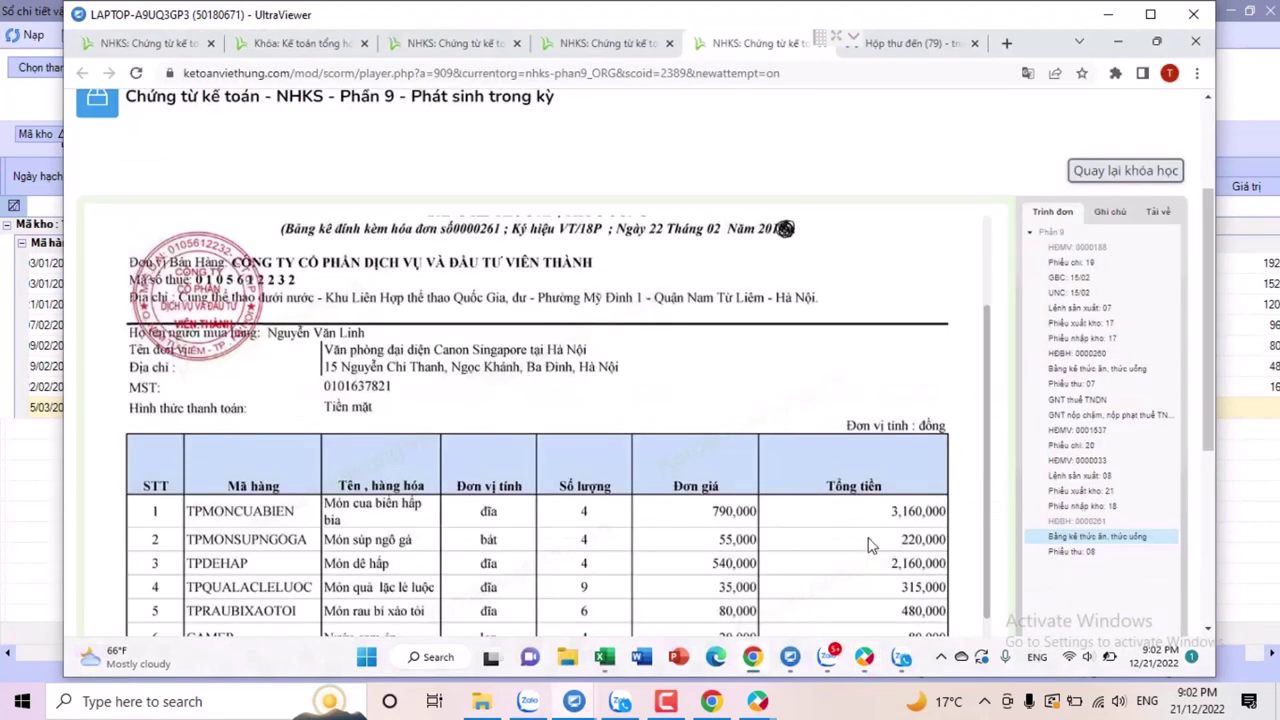
pyautogui.scroll(-3, 988, 482)
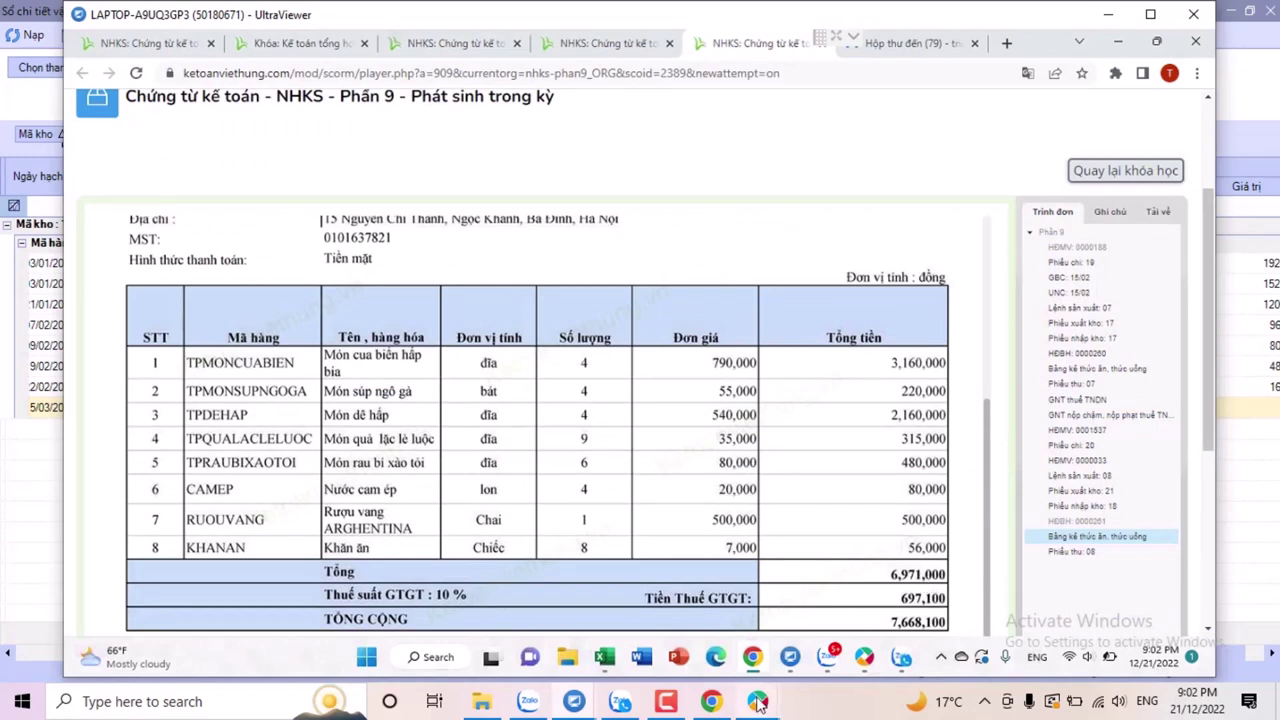
pyautogui.moveTo(866, 656)
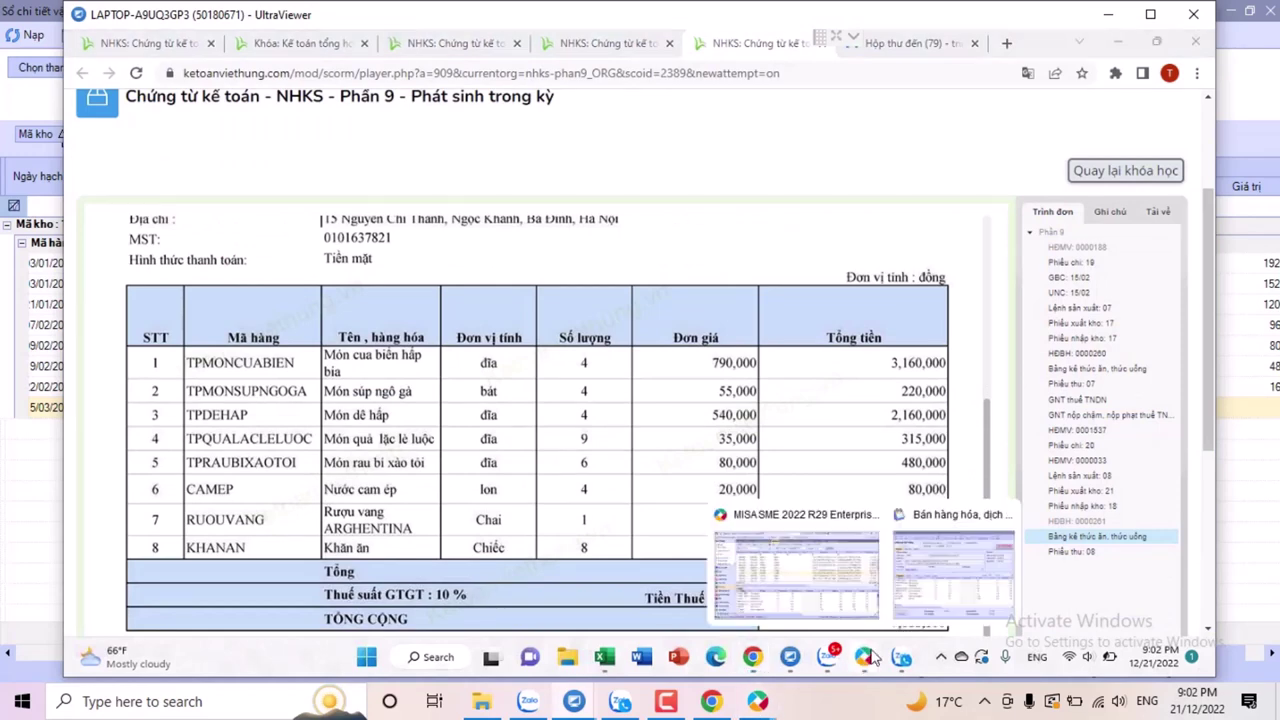
pyautogui.click(918, 606)
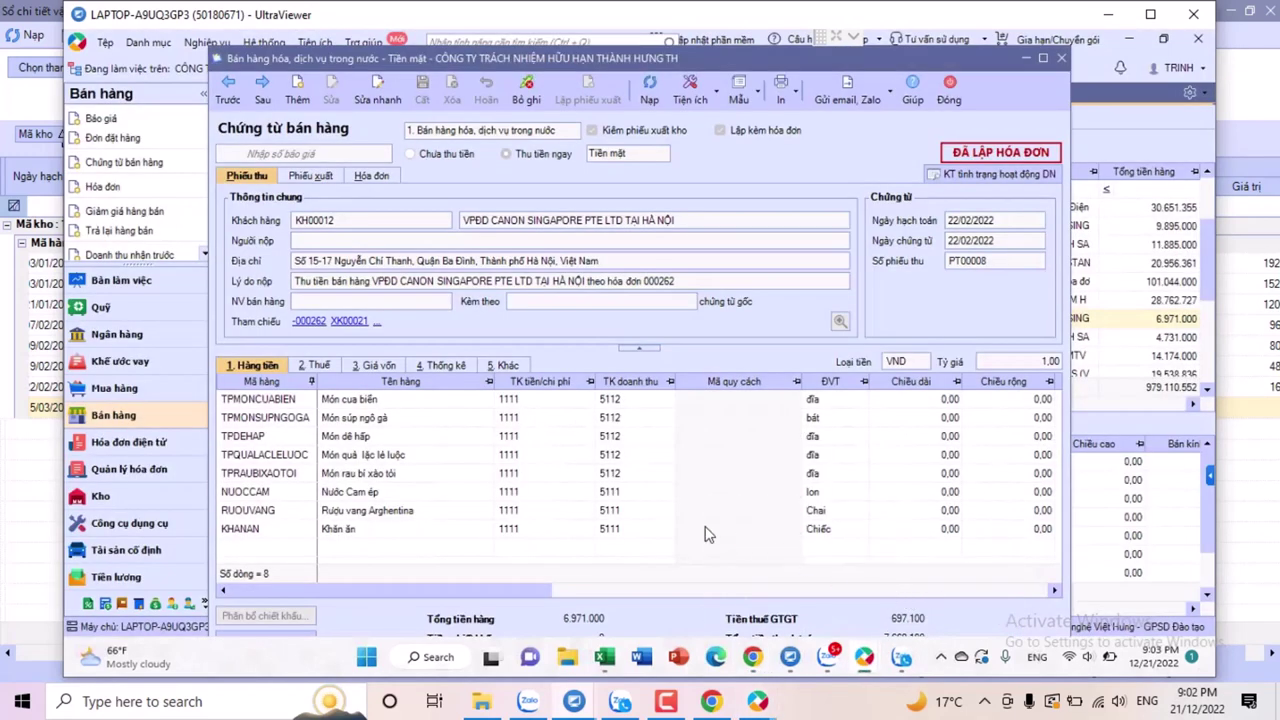
pyautogui.click(385, 492)
pyautogui.moveTo(406, 586); pyautogui.dragTo(669, 590)
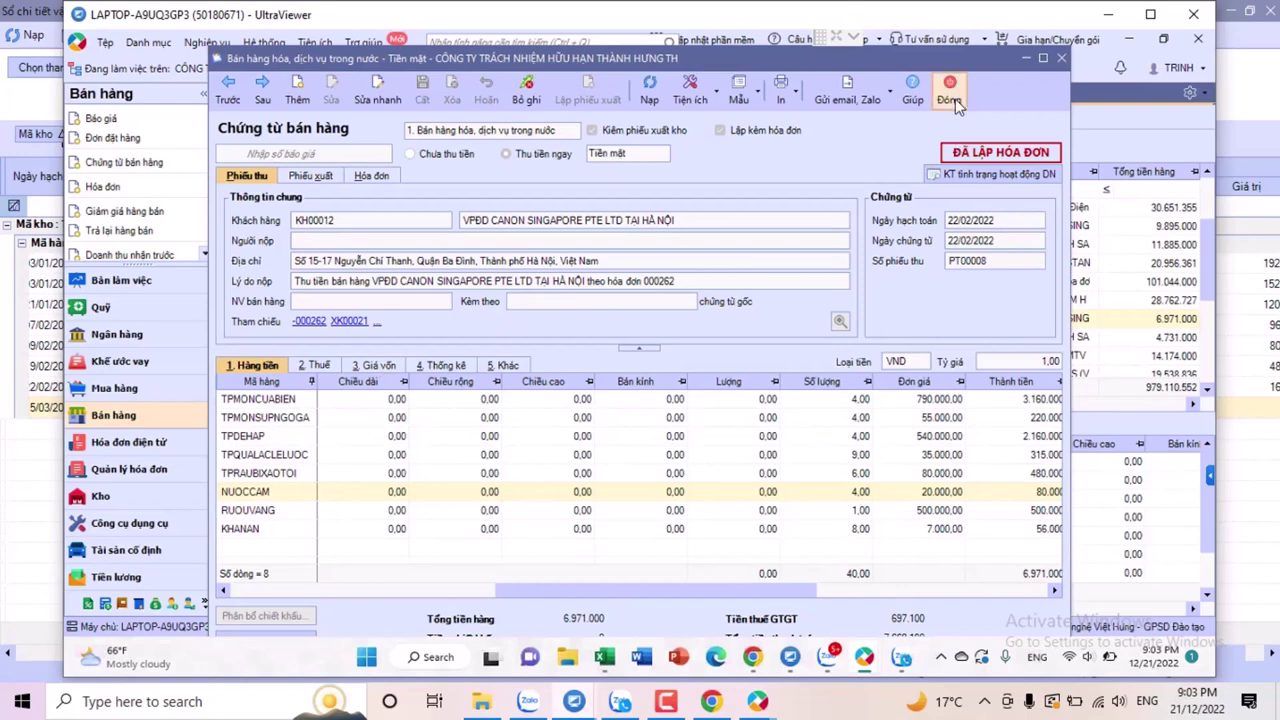
pyautogui.click(948, 100)
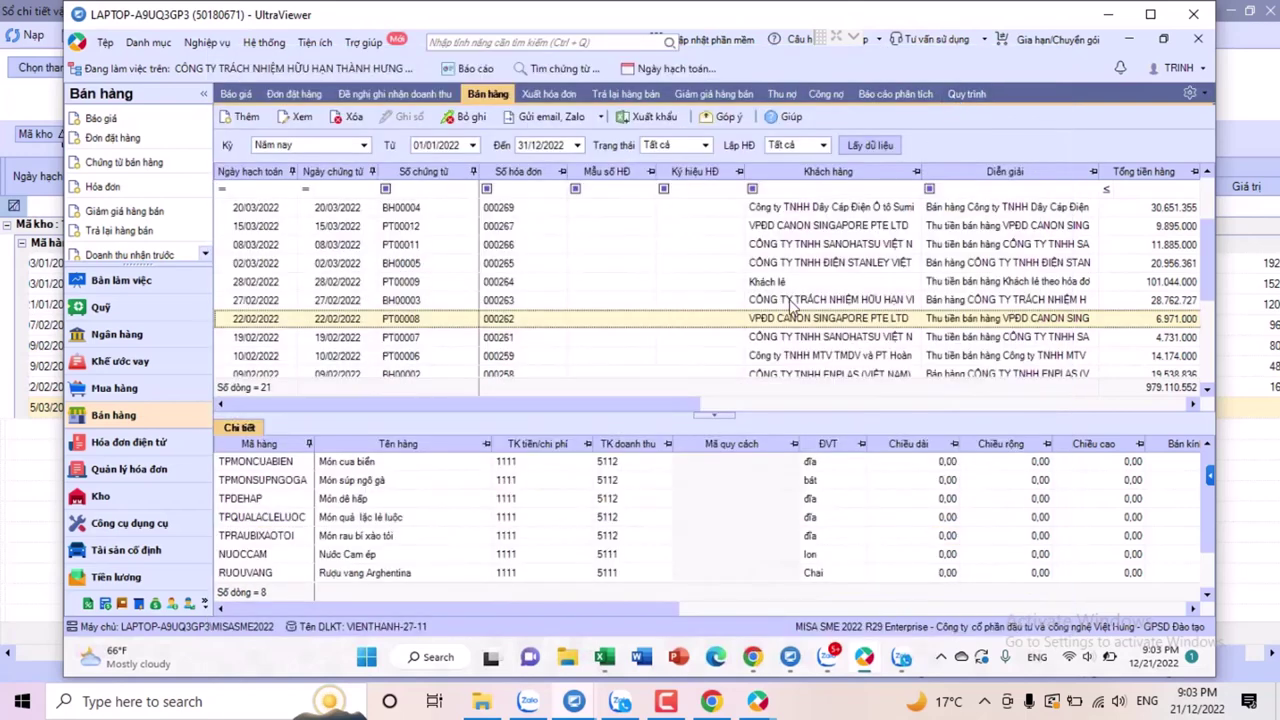
# Select the 19/02/2022 sales voucher for invoice 000261 and check the Số lượng of its NUOCCAM line
pyautogui.click(527, 340)
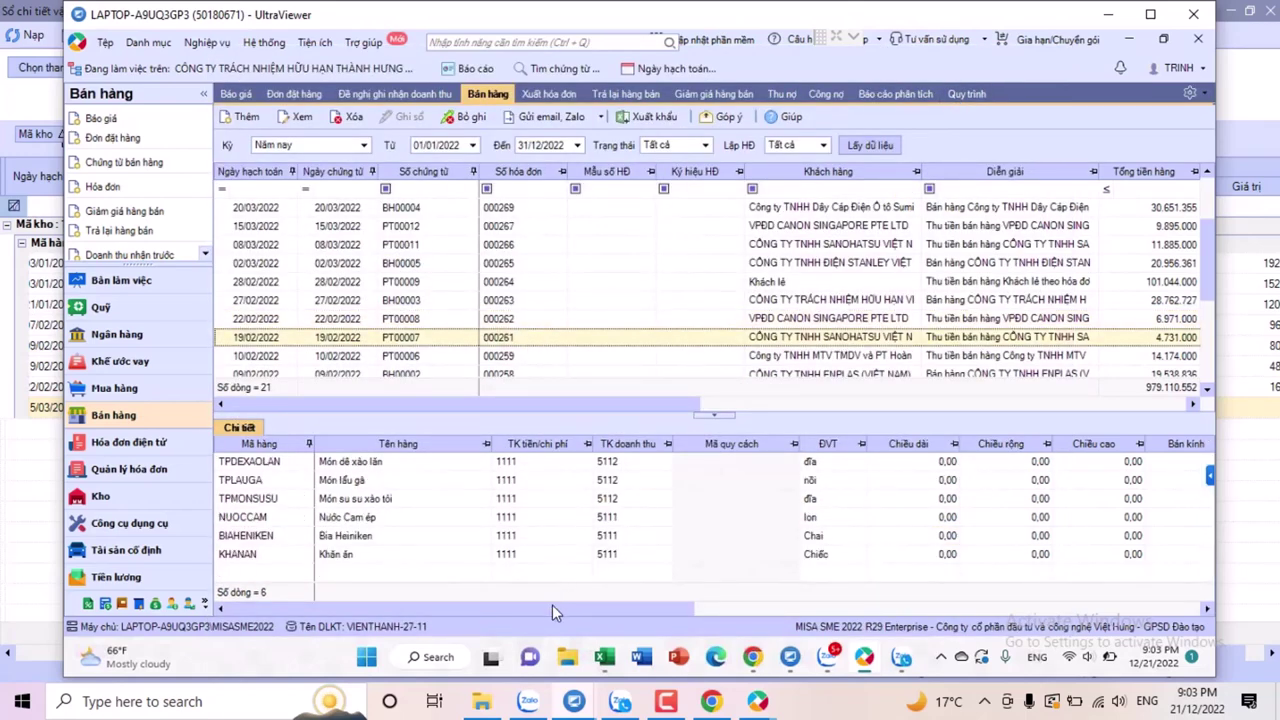
pyautogui.moveTo(551, 607); pyautogui.dragTo(687, 607)
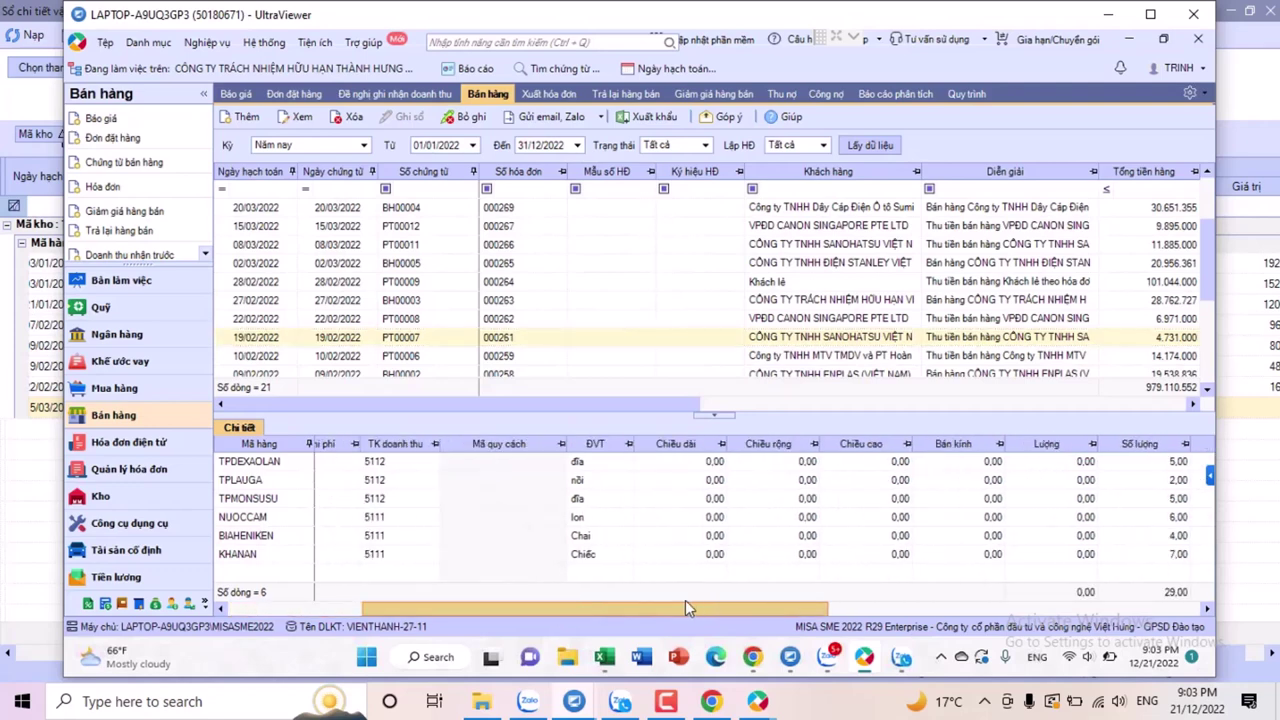
pyautogui.click(1049, 517)
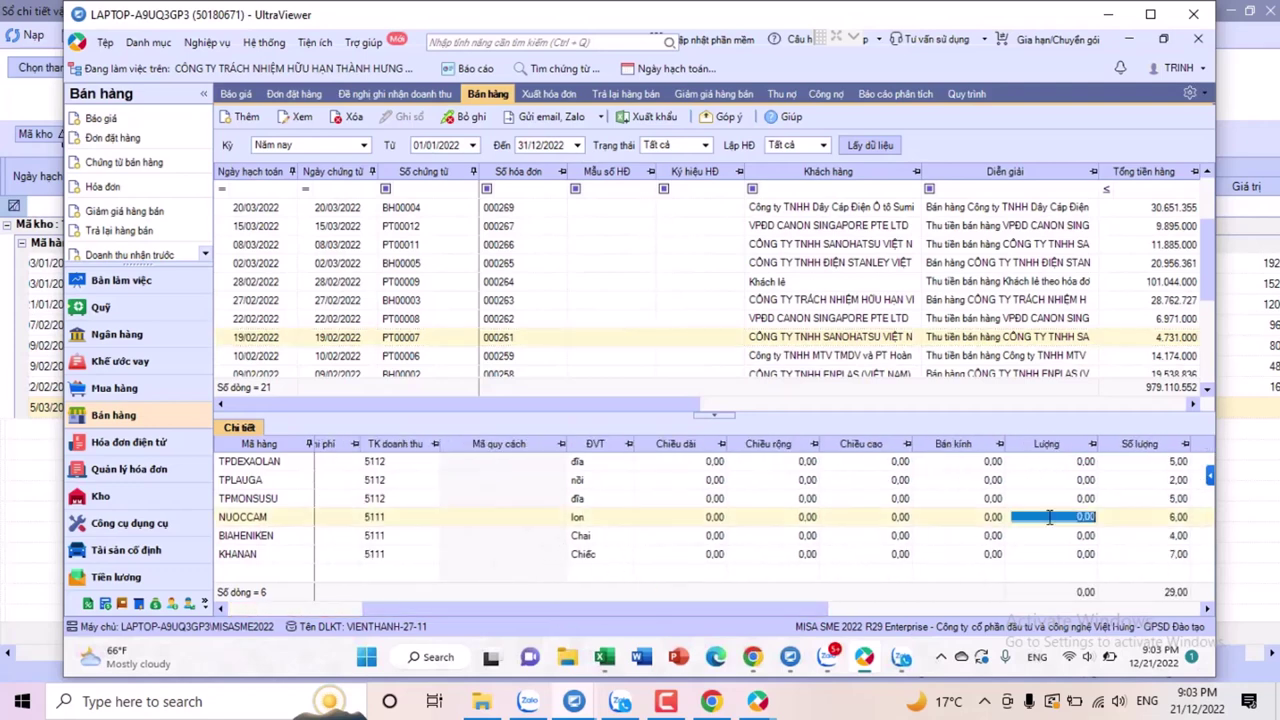
# Switch to Chrome, view invoice HĐBH 0000260 and examine the quantities in its attached Bảng kê thức ăn, thức uống
pyautogui.click(755, 664)
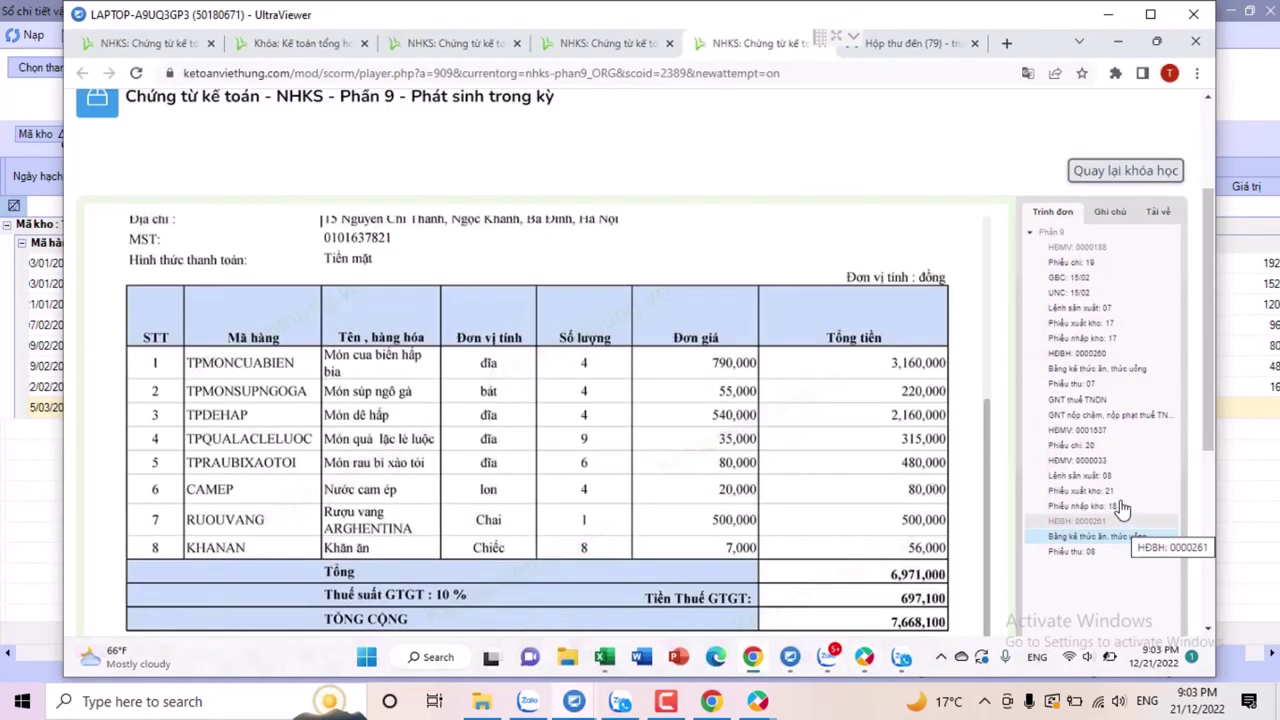
pyautogui.click(1090, 355)
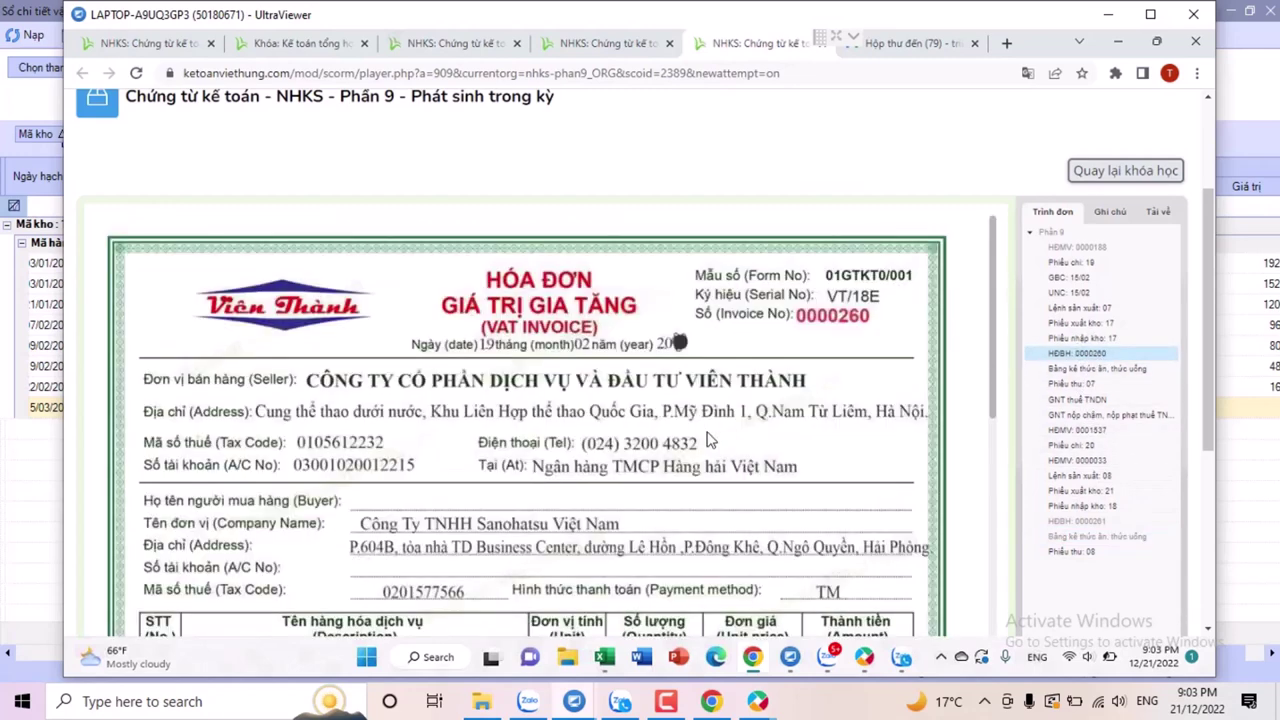
pyautogui.click(1080, 369)
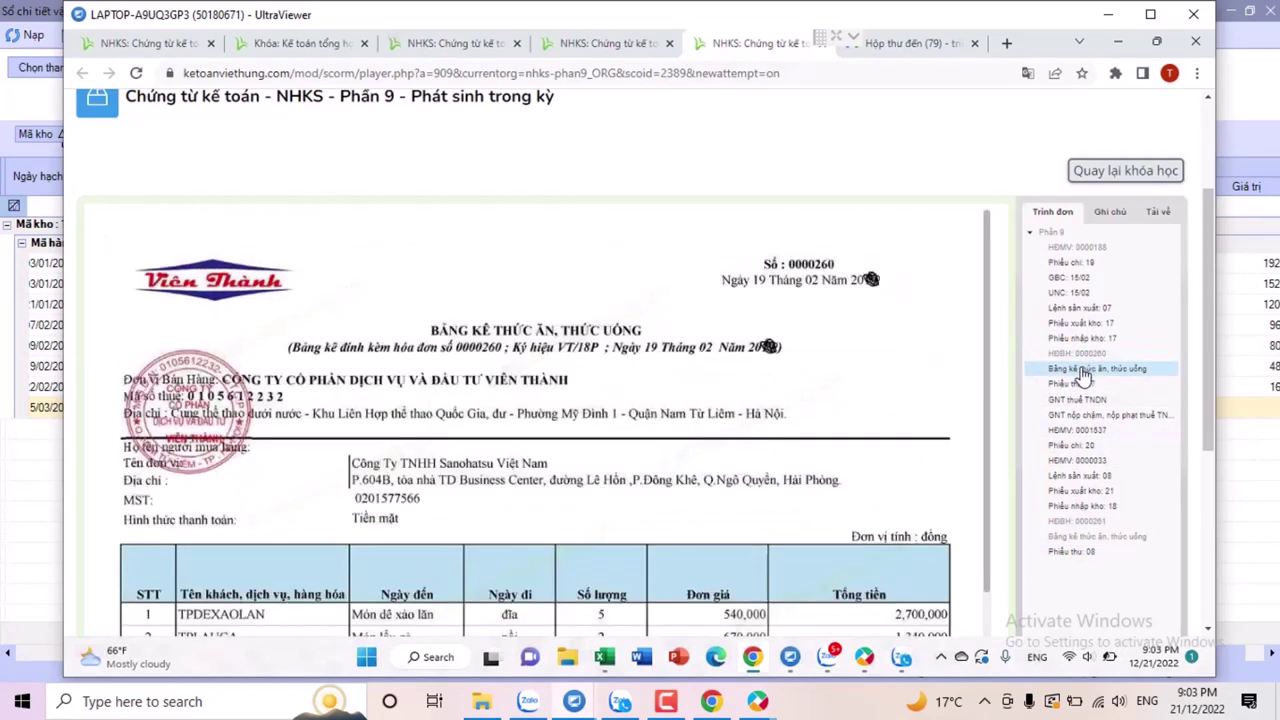
pyautogui.scroll(-3, 976, 480)
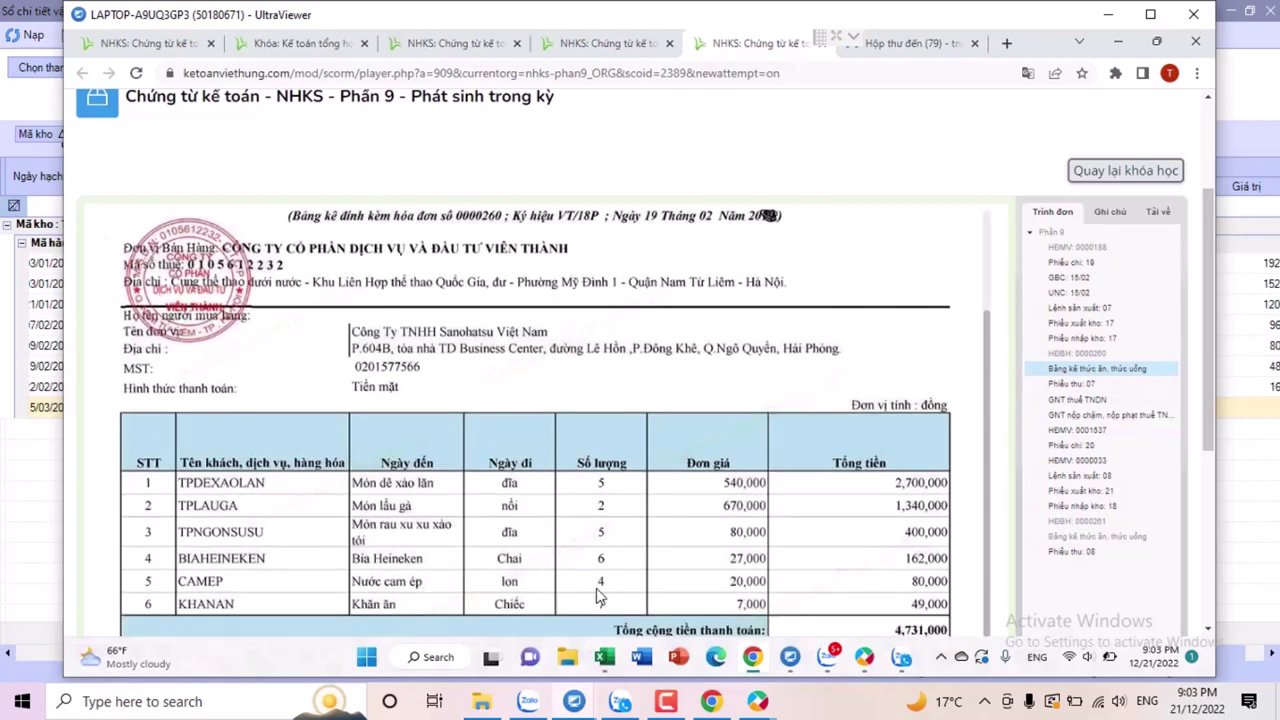
# Return to MISA and check the NUOCCAM and BIAHENIKEN quantities of the 19/02/2022 voucher against the list
pyautogui.click(864, 657)
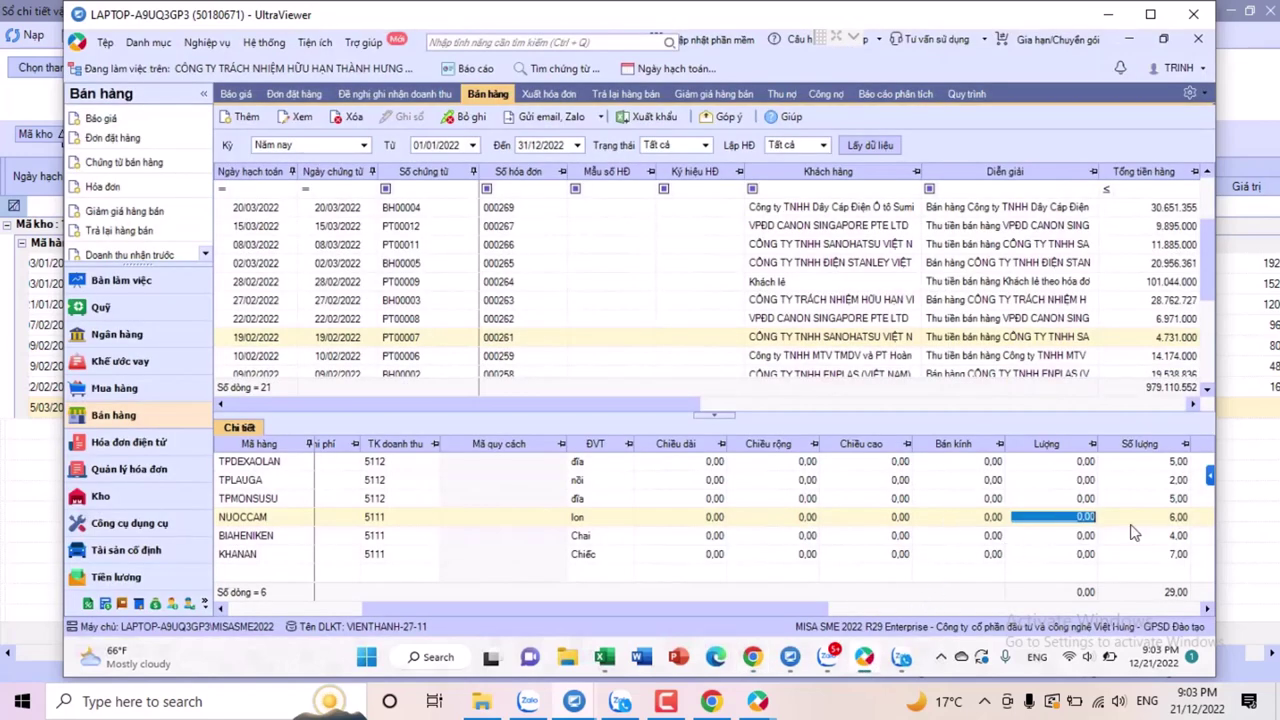
pyautogui.press('Tab')
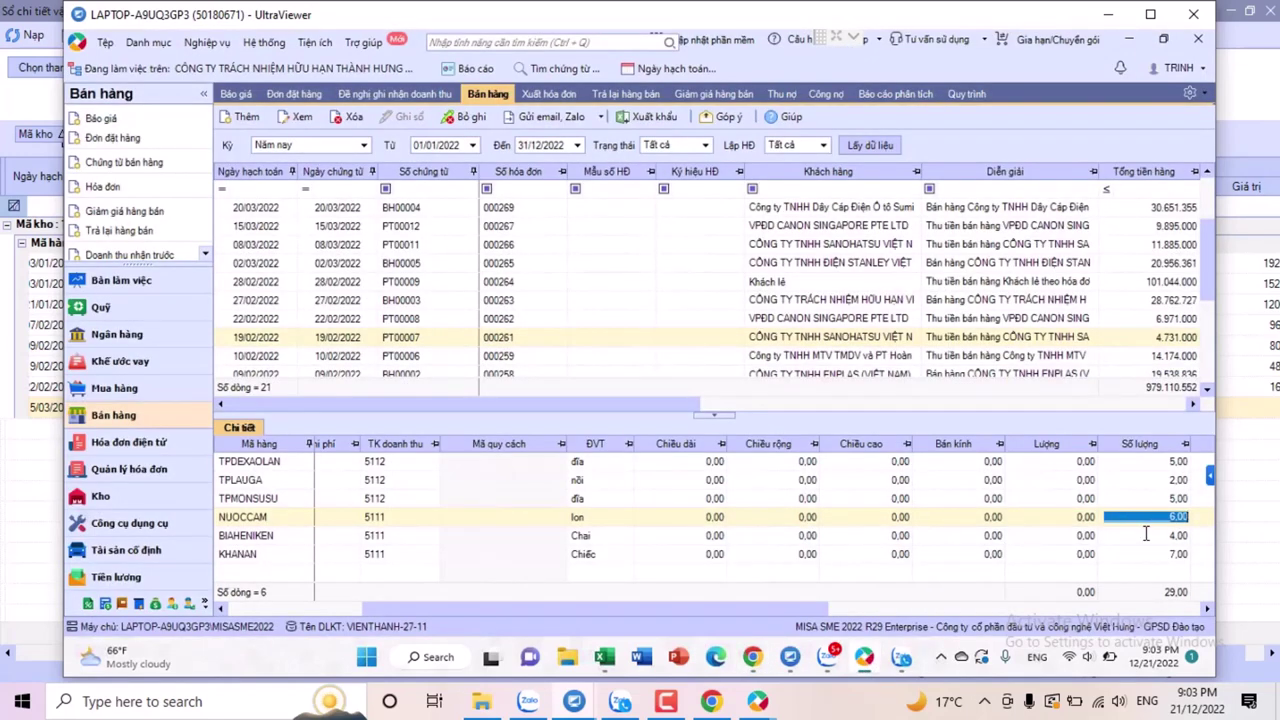
pyautogui.press('Down')
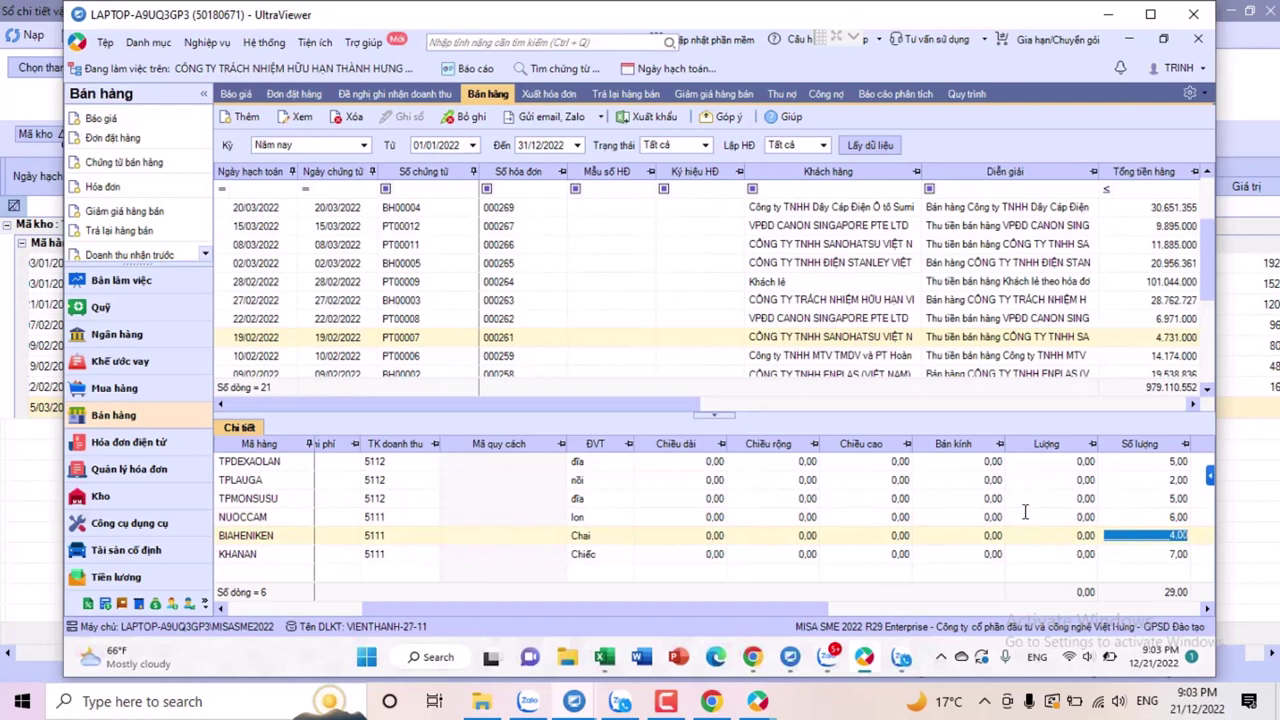
pyautogui.click(1156, 520)
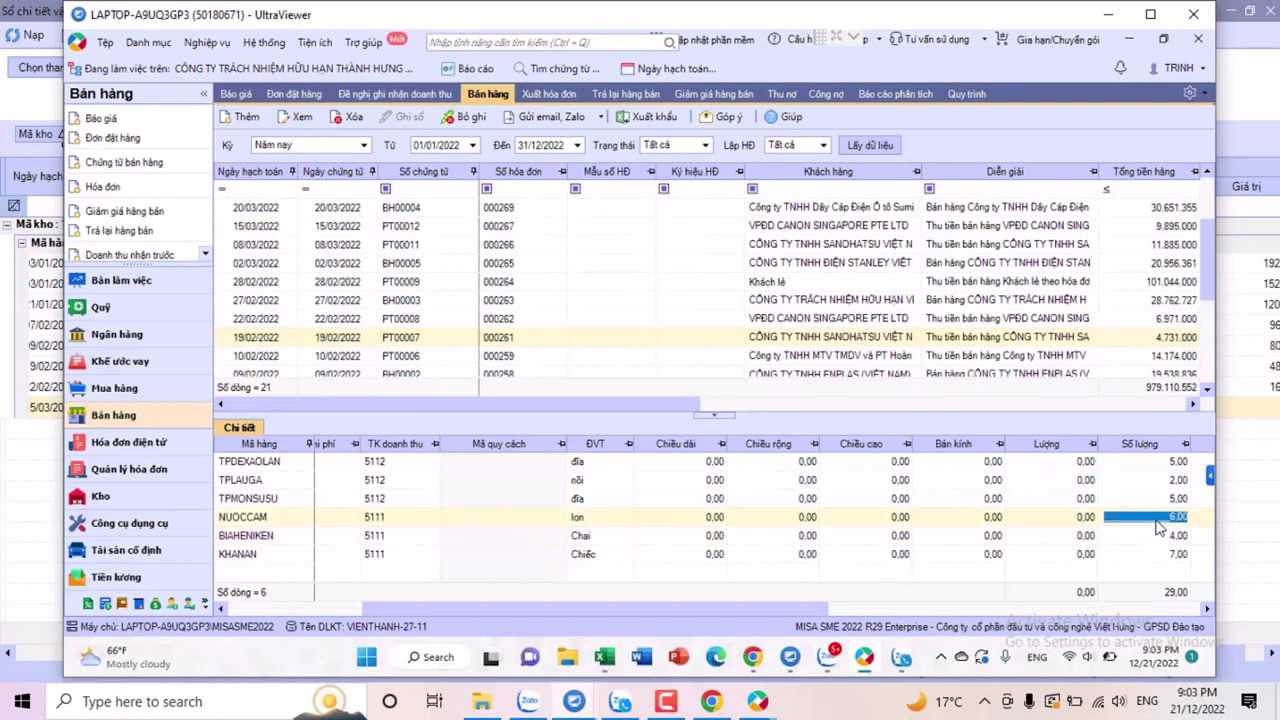
pyautogui.click(272, 517)
pyautogui.click(283, 540)
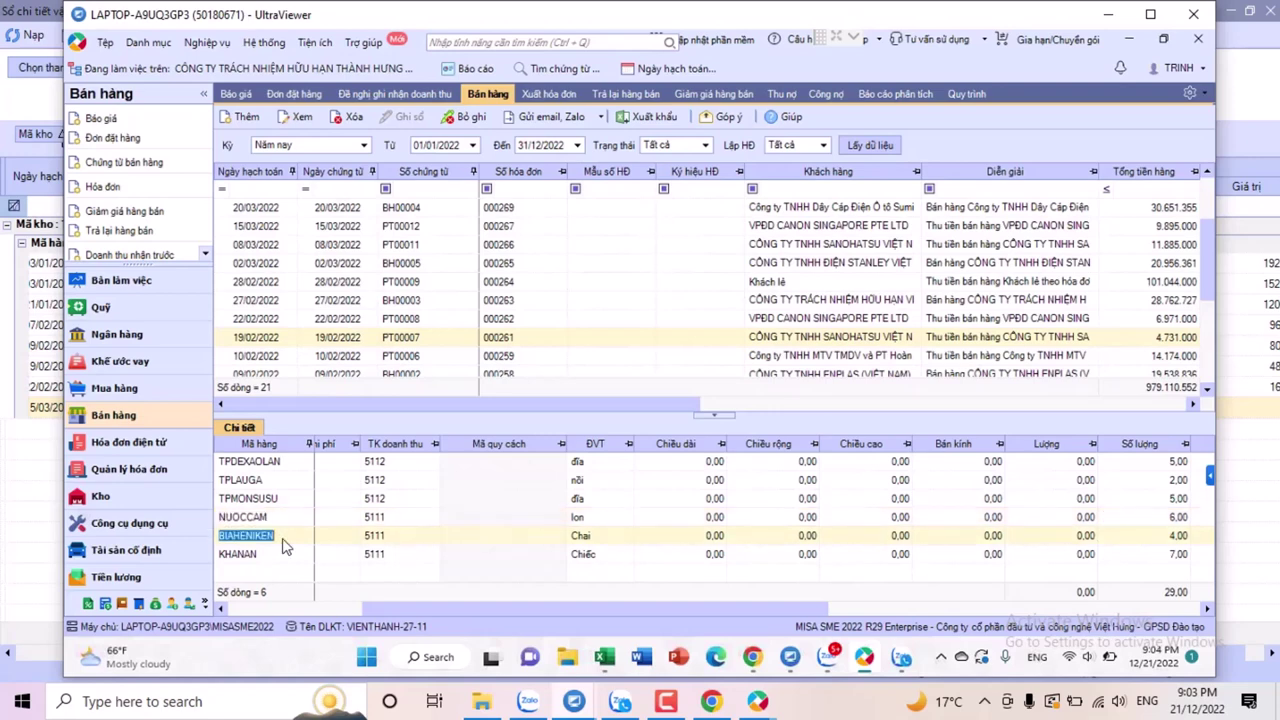
# Open the 19/02/2022 sales voucher and compare its quantities and unit prices with the food and drink list in Chrome
pyautogui.click(529, 341)
pyautogui.doubleClick(529, 341)
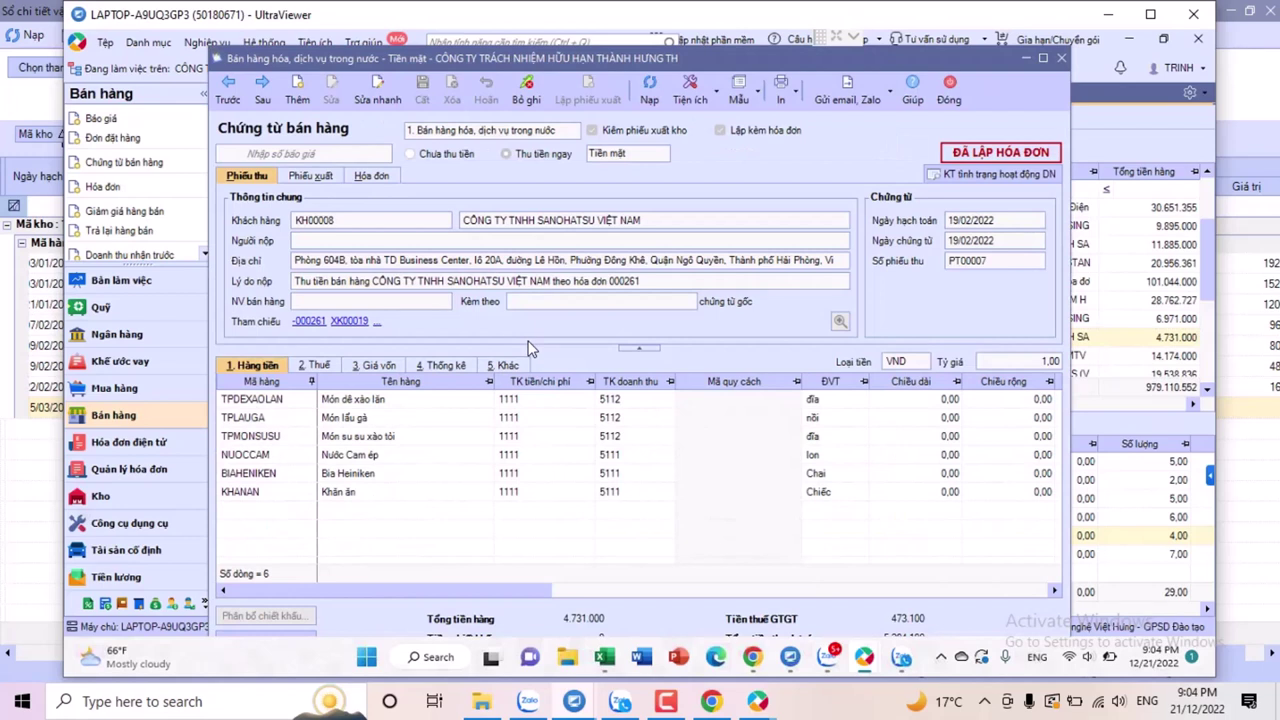
pyautogui.moveTo(437, 590); pyautogui.dragTo(675, 607)
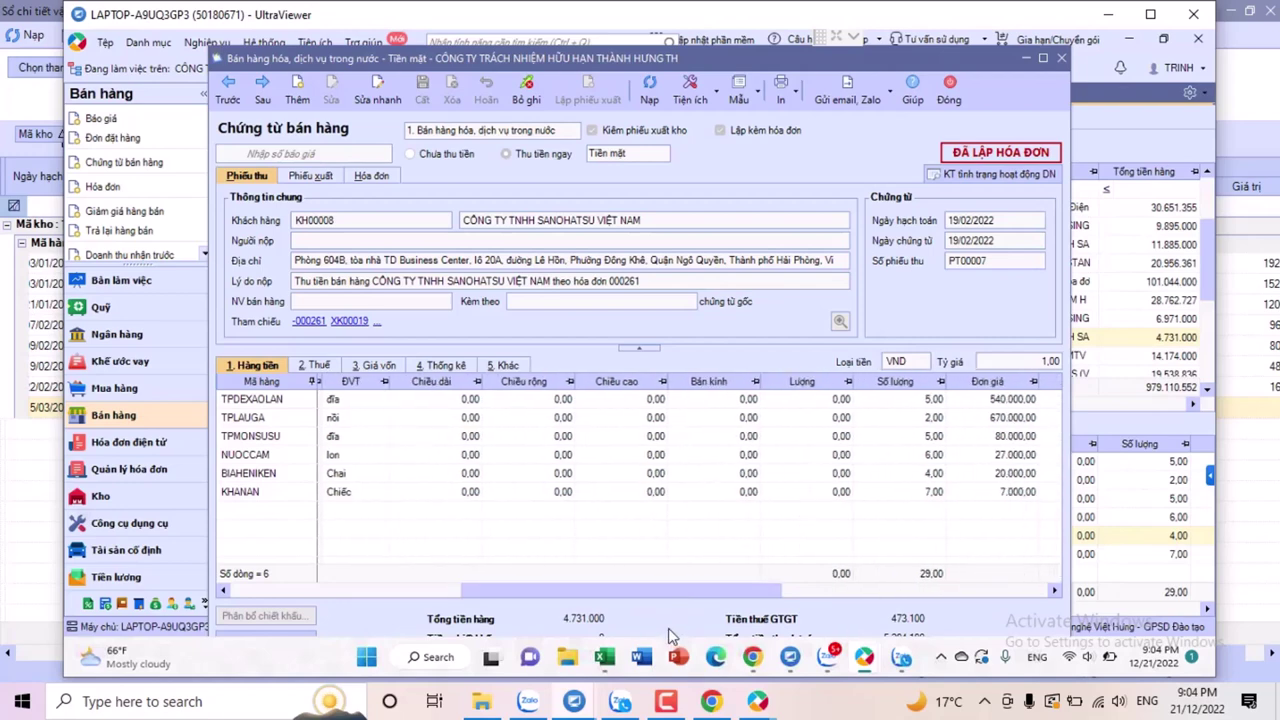
pyautogui.click(754, 658)
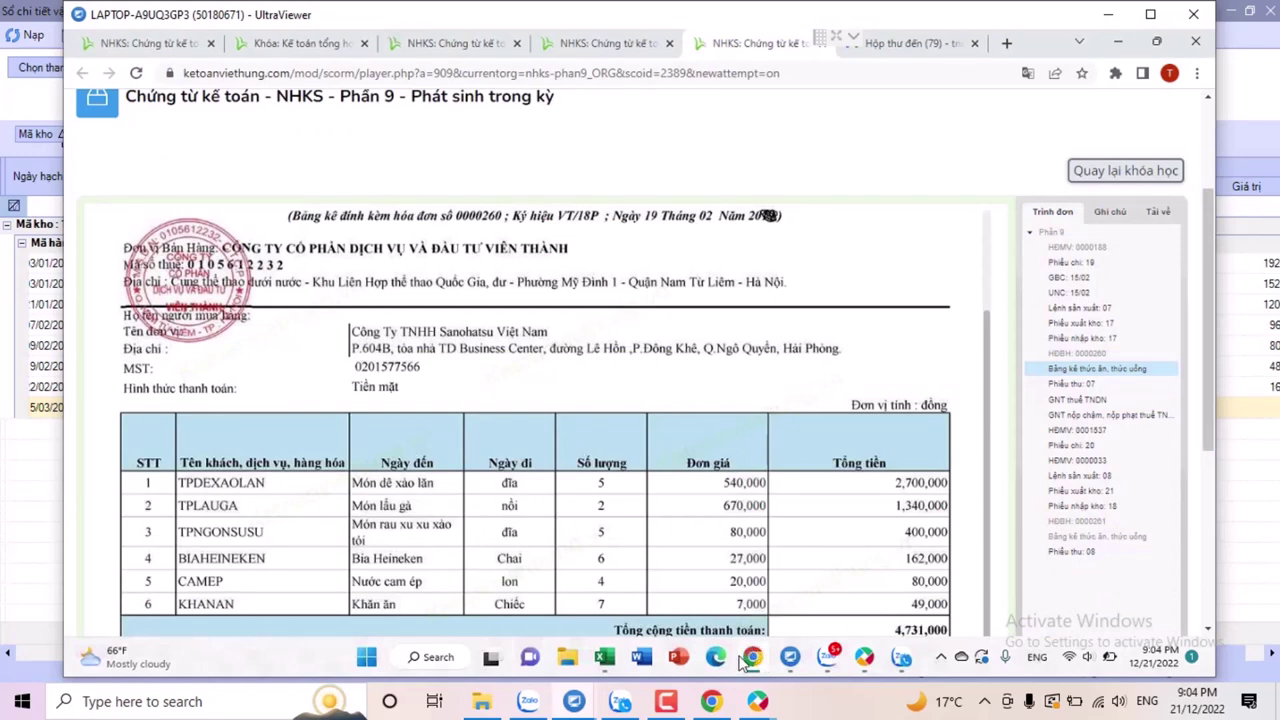
pyautogui.click(754, 655)
pyautogui.press('Up')
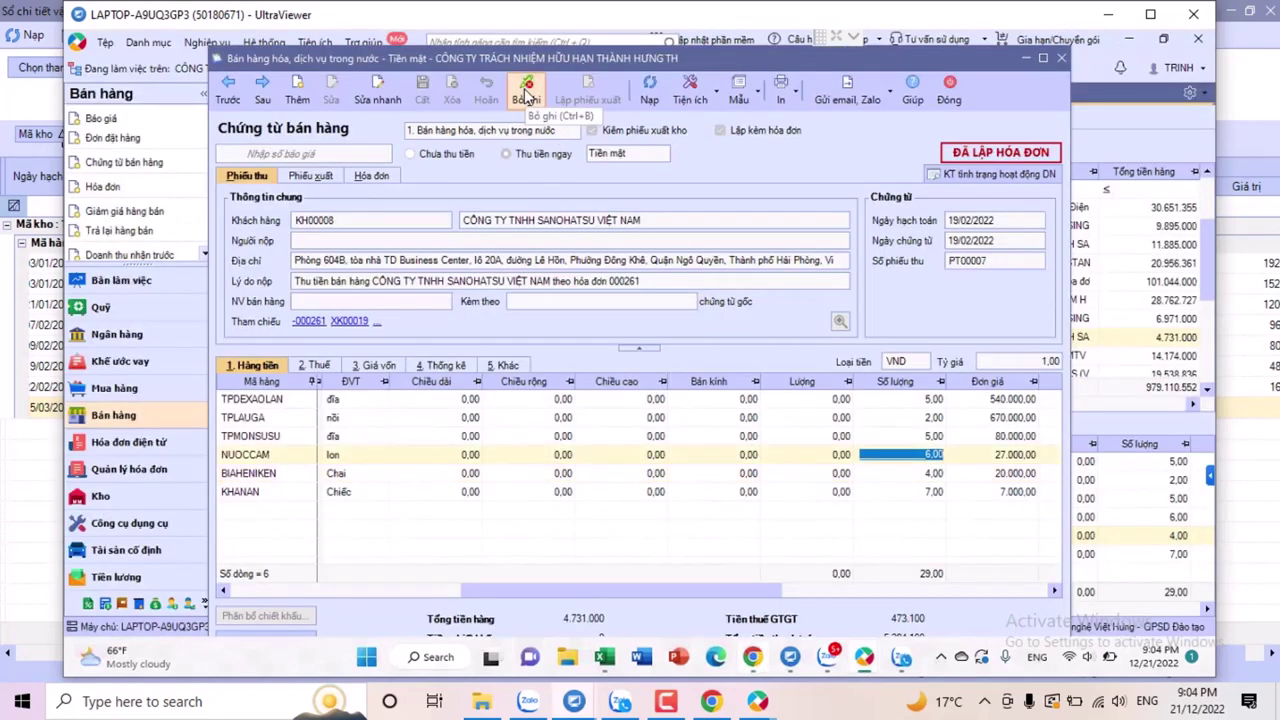
# Unpost the 19/02/2022 sales voucher and put it in edit mode
pyautogui.click(527, 90)
pyautogui.click(717, 361)
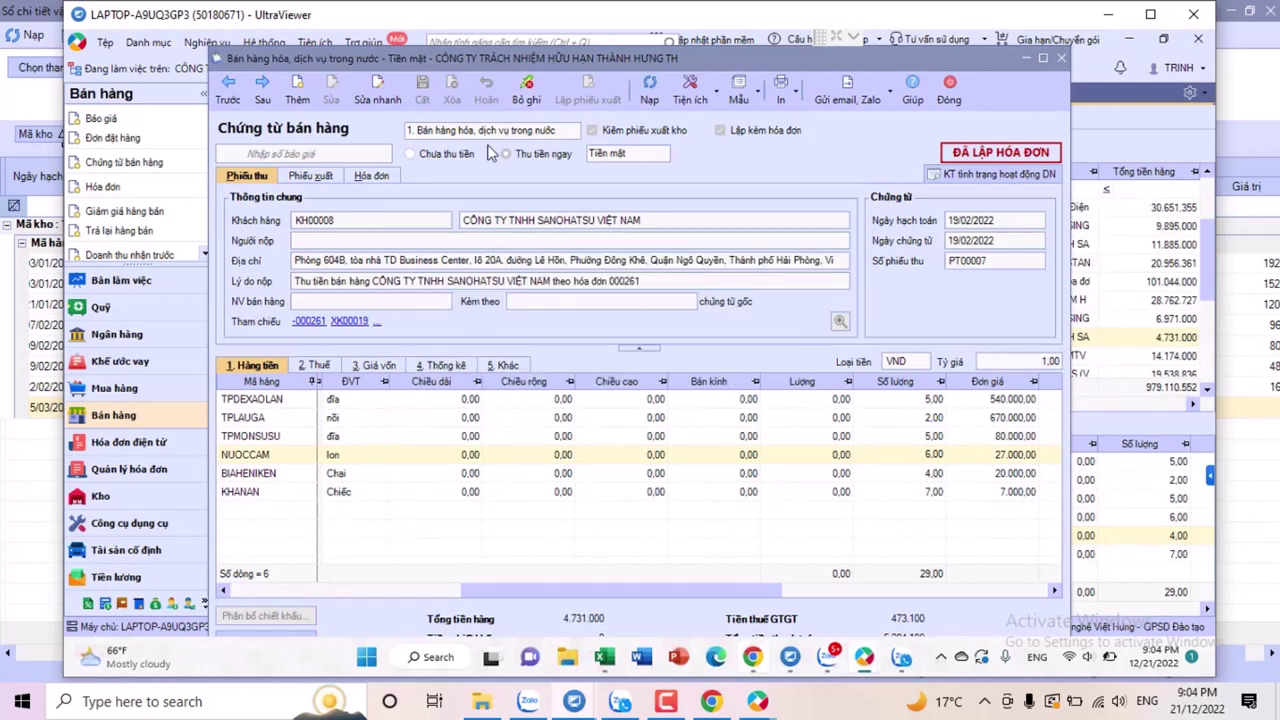
pyautogui.click(332, 95)
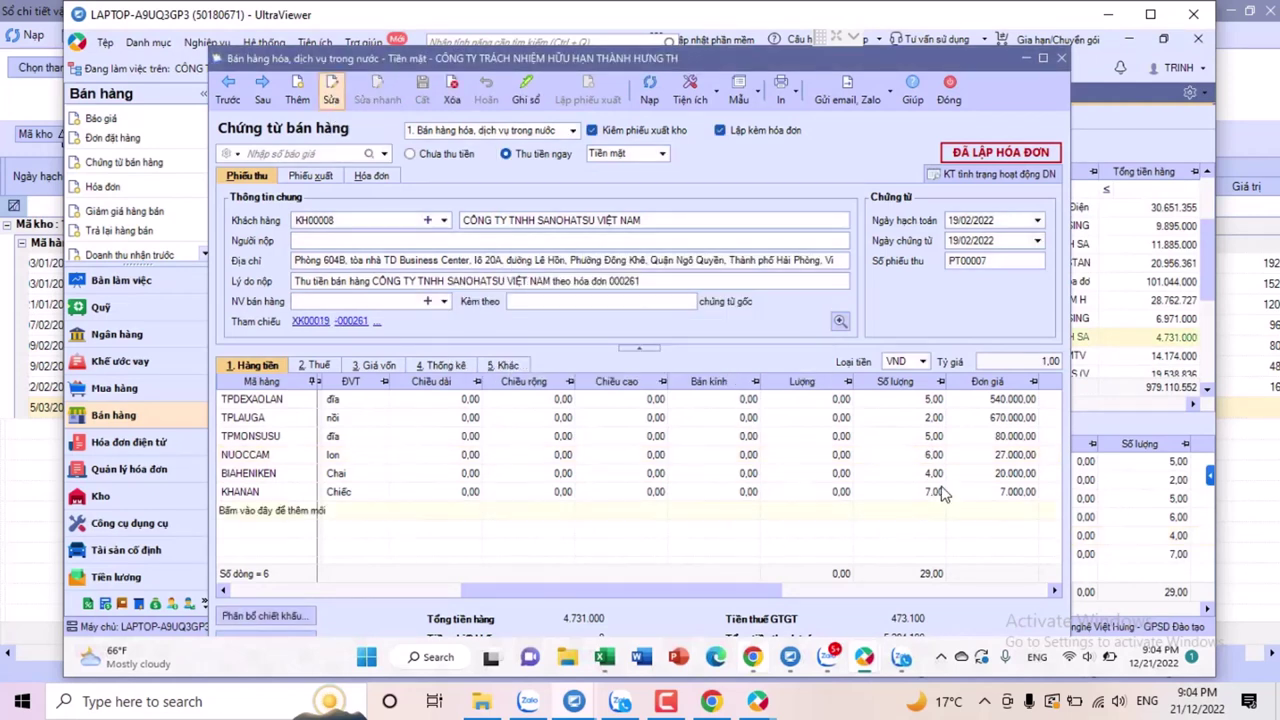
# Set the NUOCCAM line's Số lượng to 4 and its Đơn giá to 20.000
pyautogui.click(926, 458)
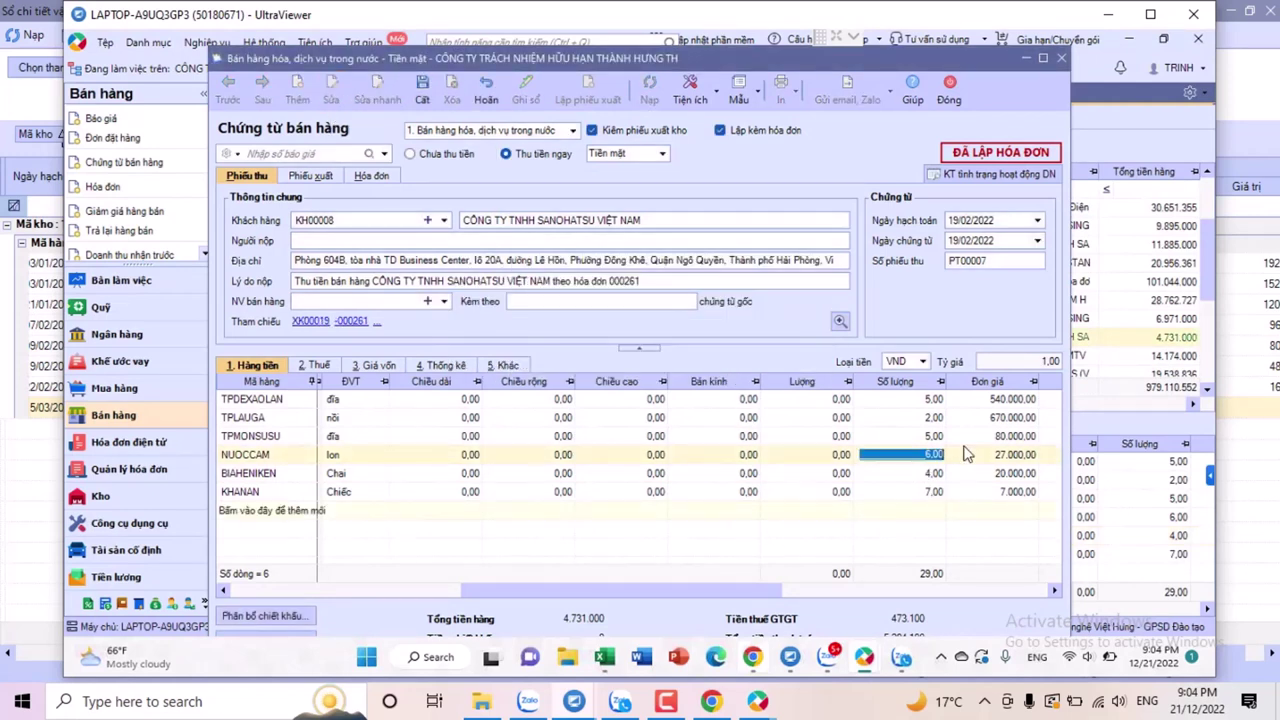
pyautogui.write('100')
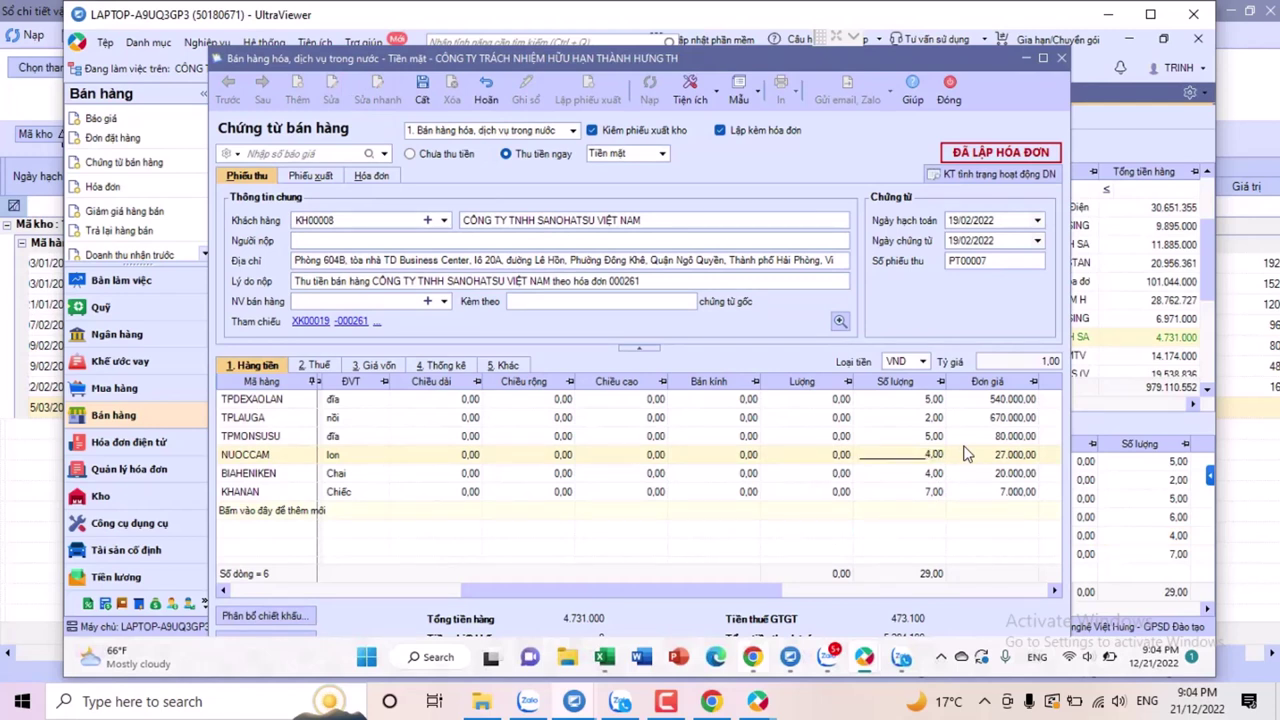
pyautogui.click(968, 454)
pyautogui.write('20.000')
pyautogui.press('Tab')
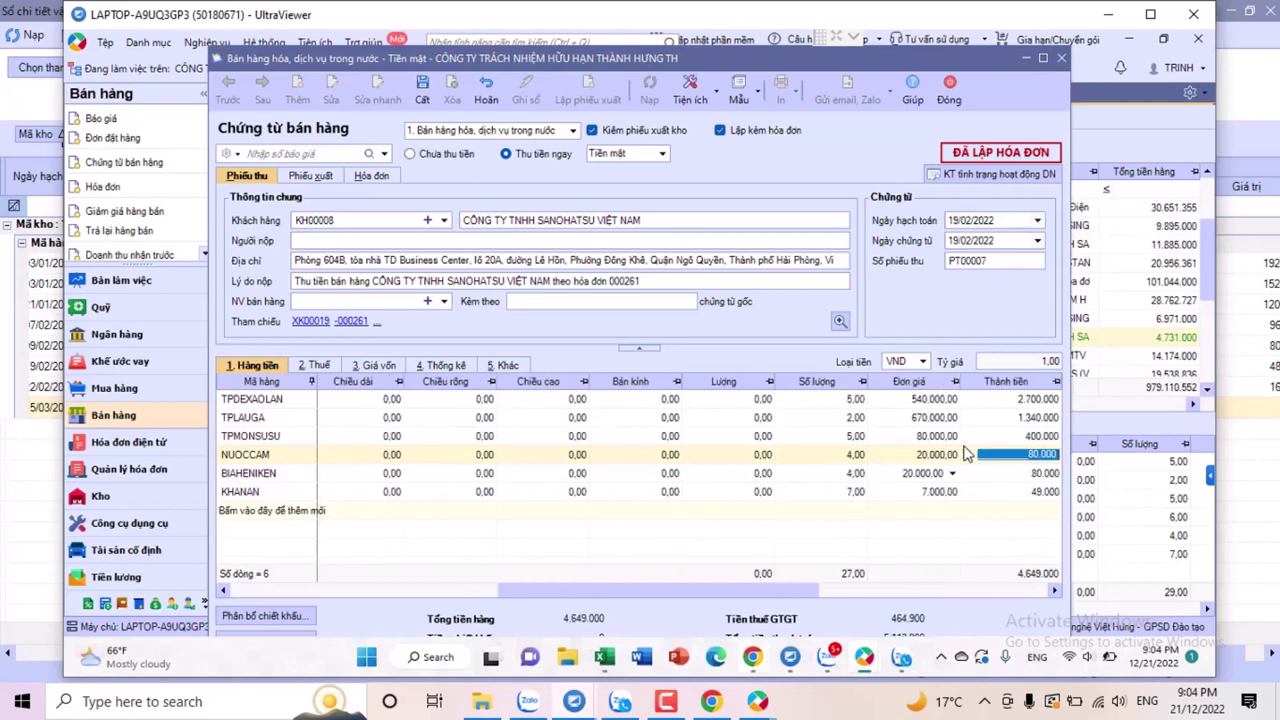
# Set the BIAHENIKEN line's Số lượng to 6 and its Đơn giá to 27.000
pyautogui.press('Tab')
pyautogui.write('6')
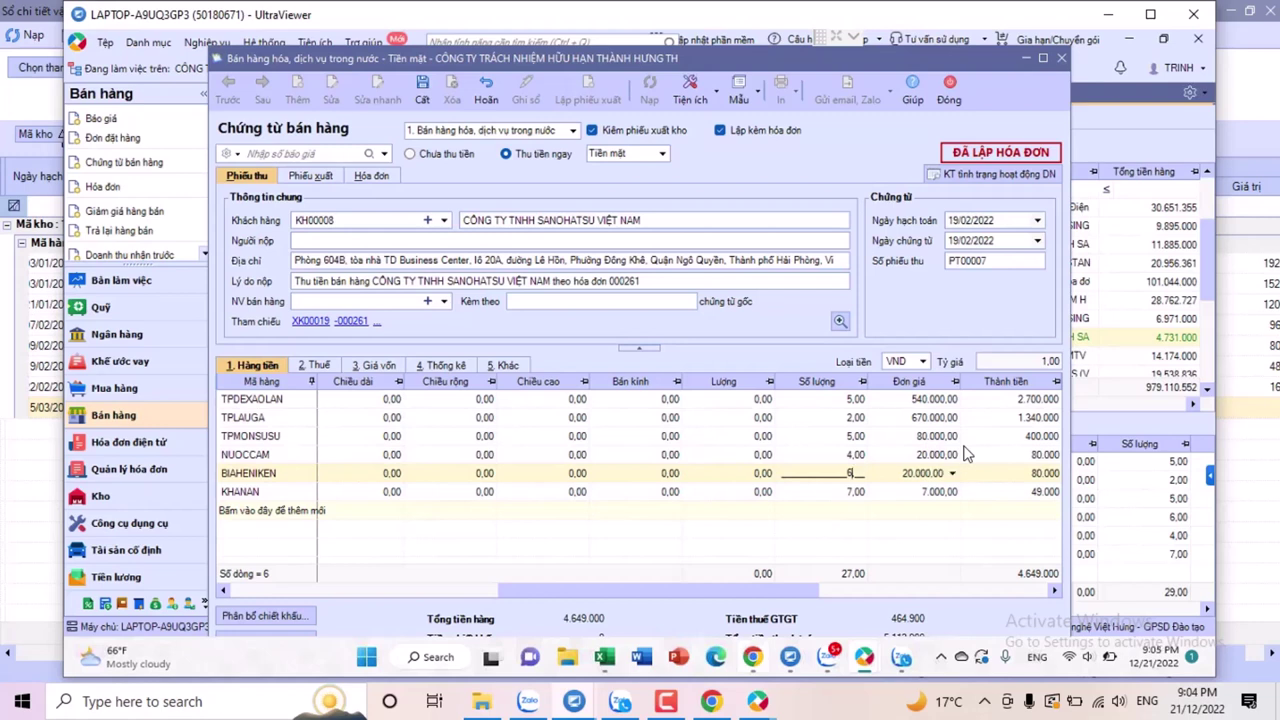
pyautogui.press('Tab')
pyautogui.write('2')
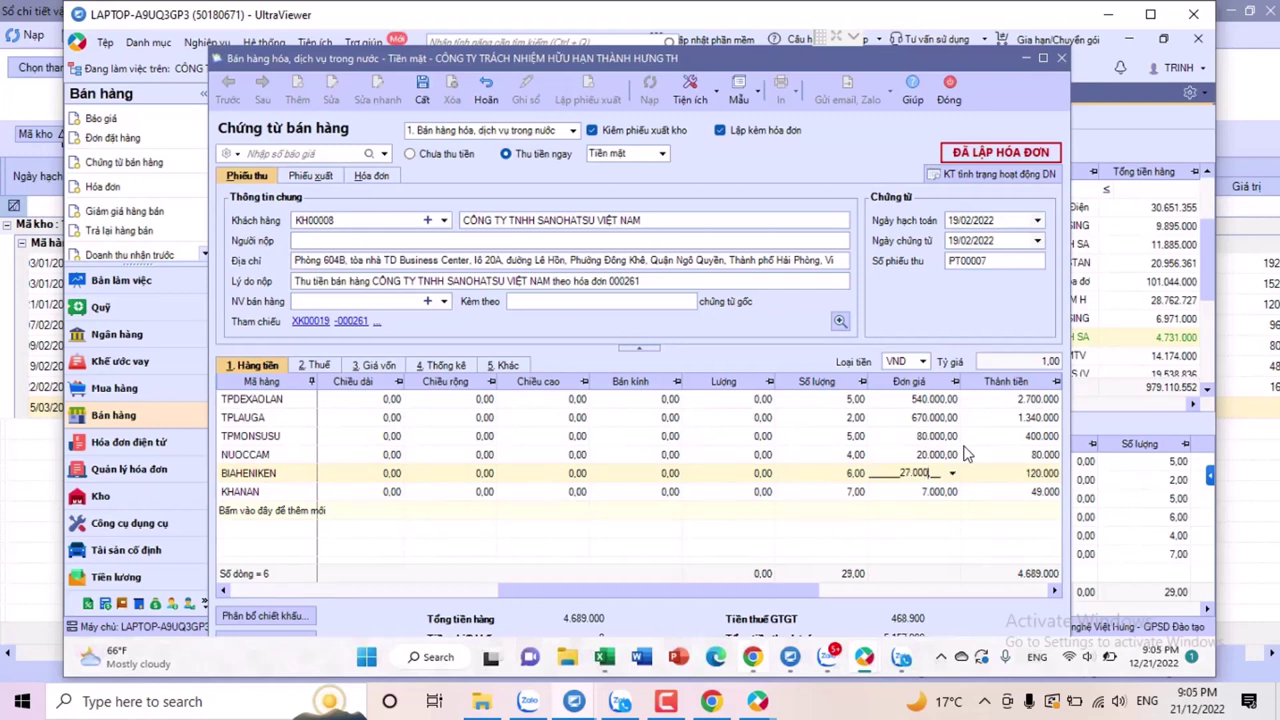
pyautogui.write('7.000')
pyautogui.press('Tab')
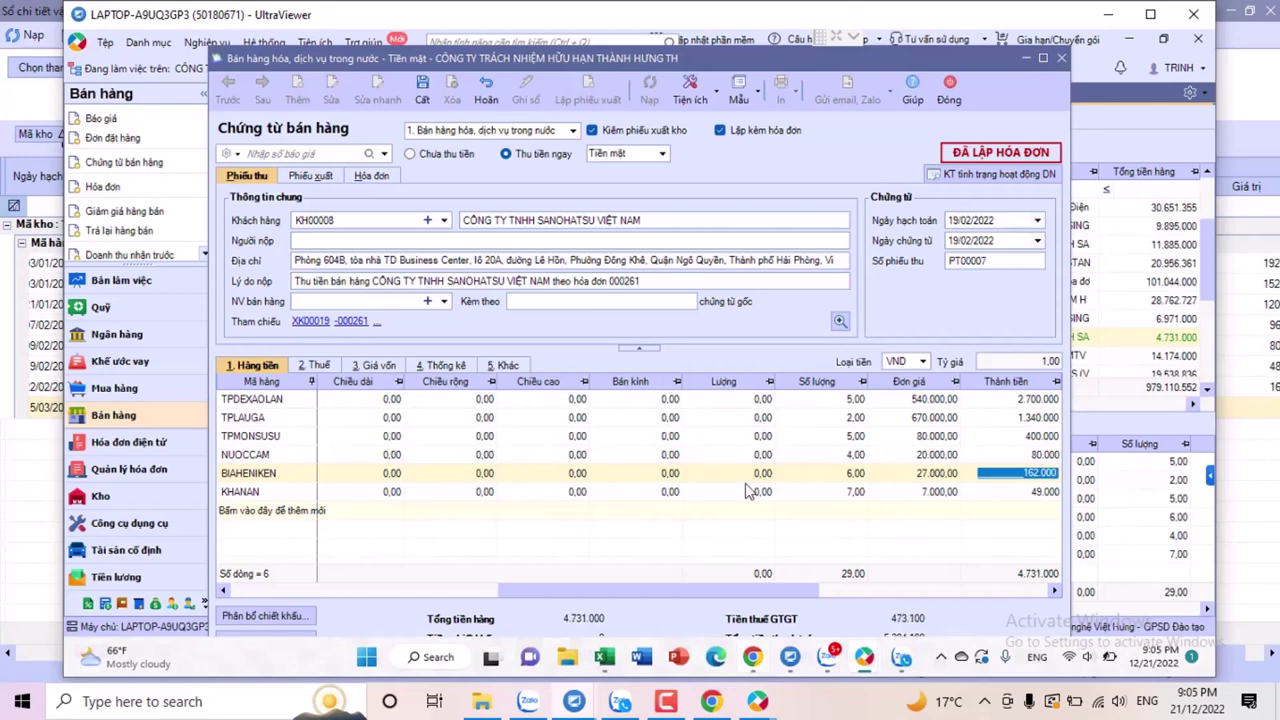
# Compare the corrected 19/02/2022 sales voucher's lines and totals with the food and drink list in Chrome, and return to the voucher
pyautogui.click(752, 657)
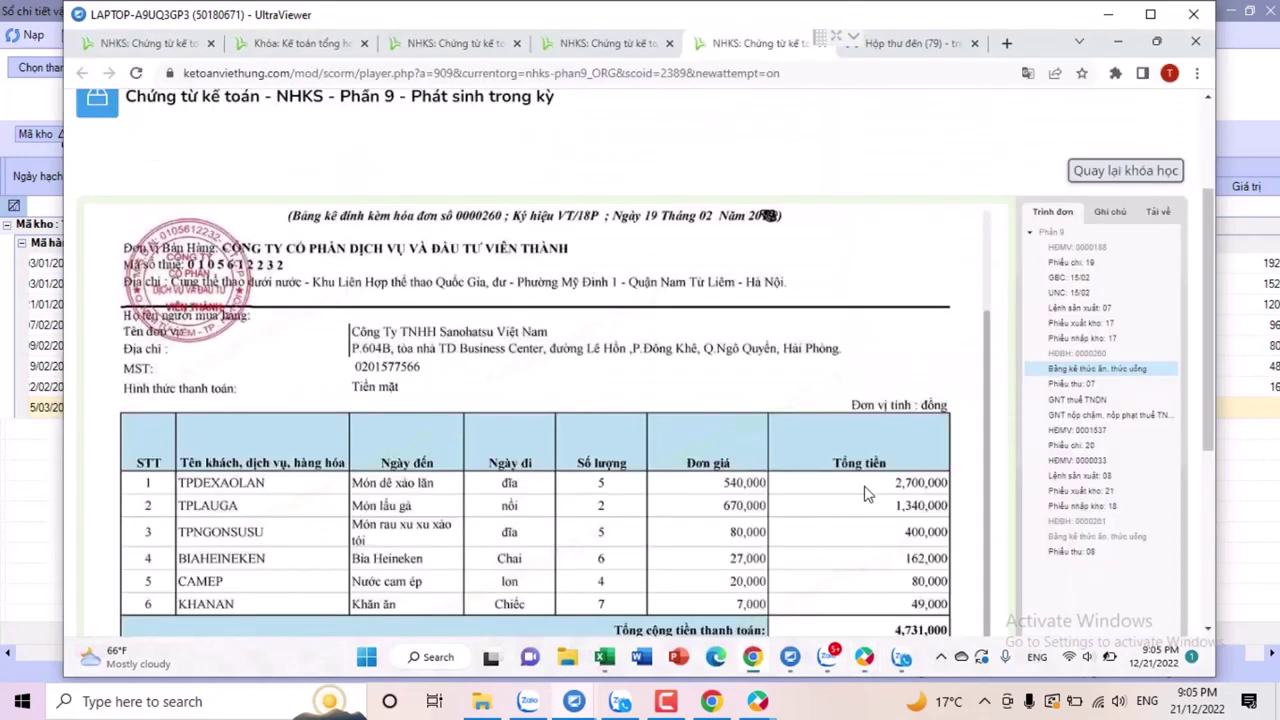
pyautogui.scroll(-3, 866, 494)
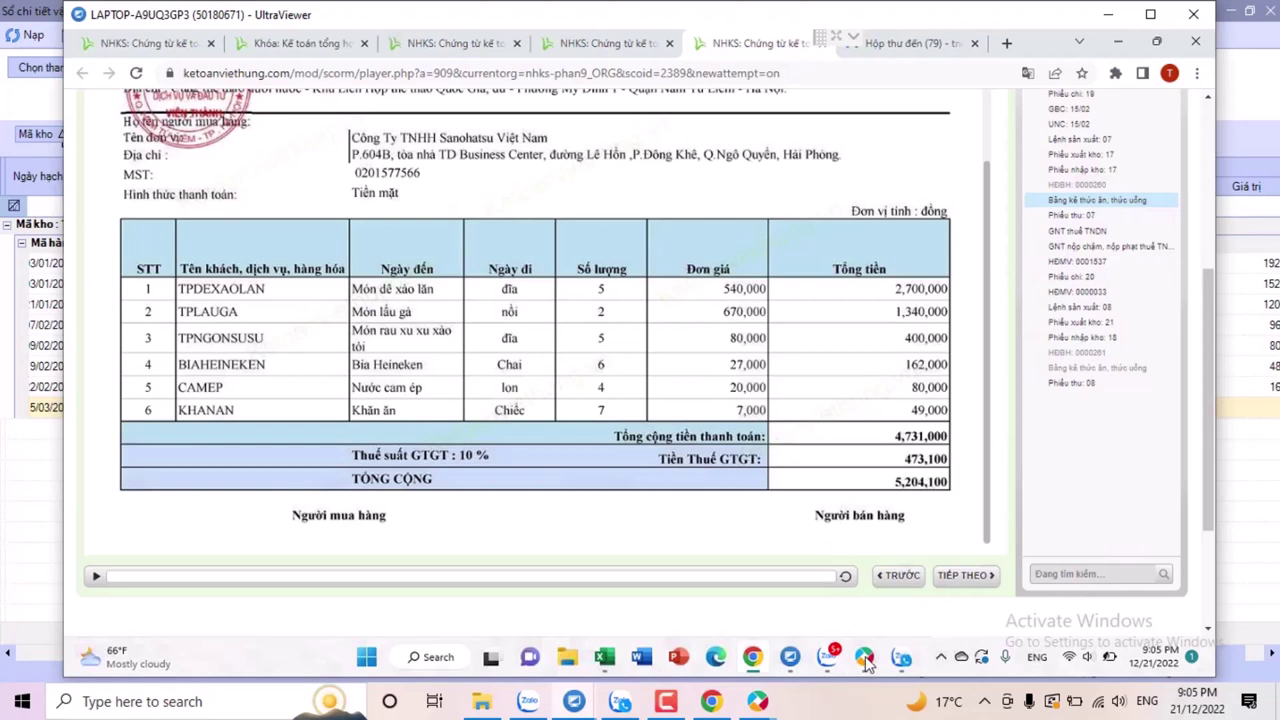
pyautogui.moveTo(866, 660)
pyautogui.click(924, 532)
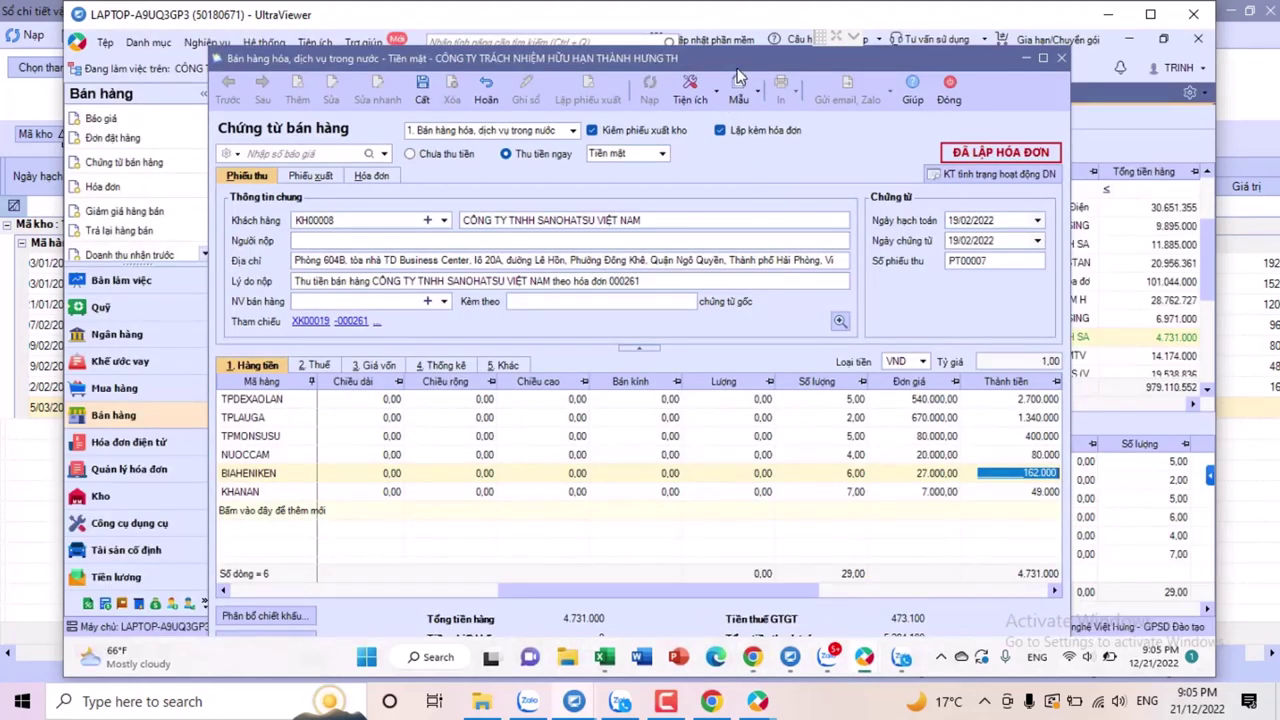
# Generate the Tổng hợp tồn kho report for Quý 1 with only the KHOHH warehouse selected
pyautogui.moveTo(740, 60); pyautogui.dragTo(739, 46)
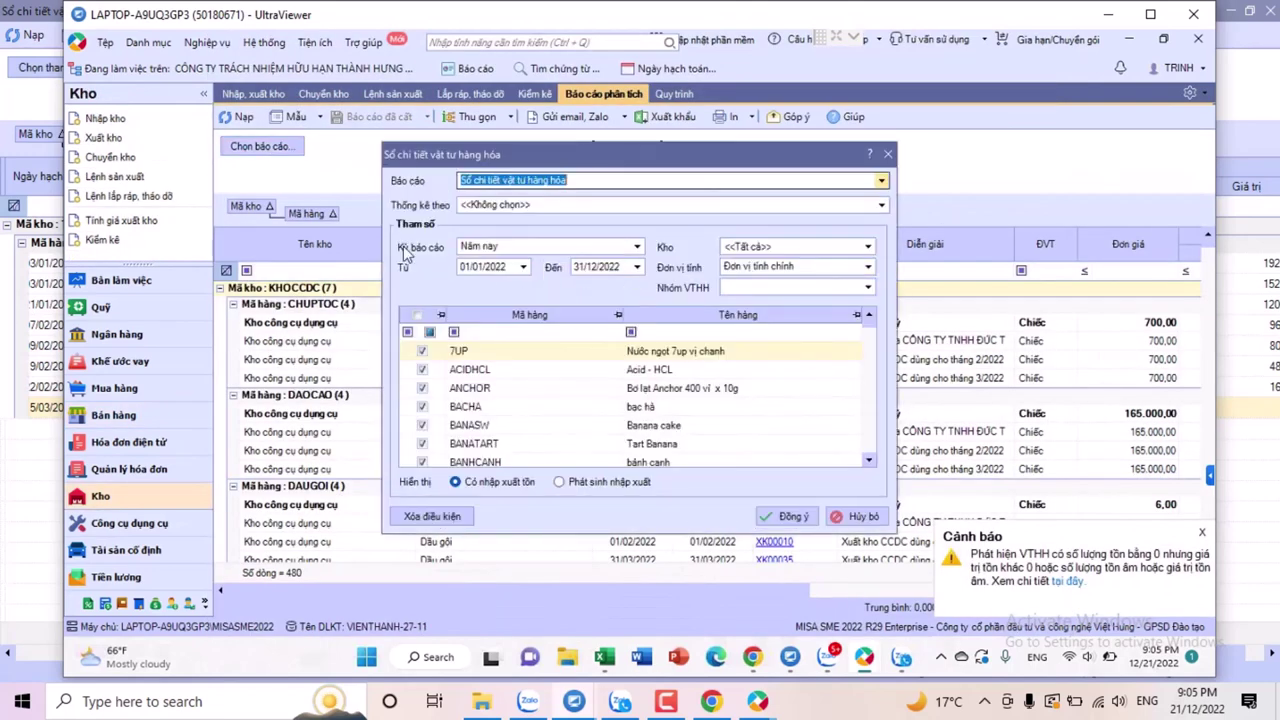
pyautogui.click(881, 181)
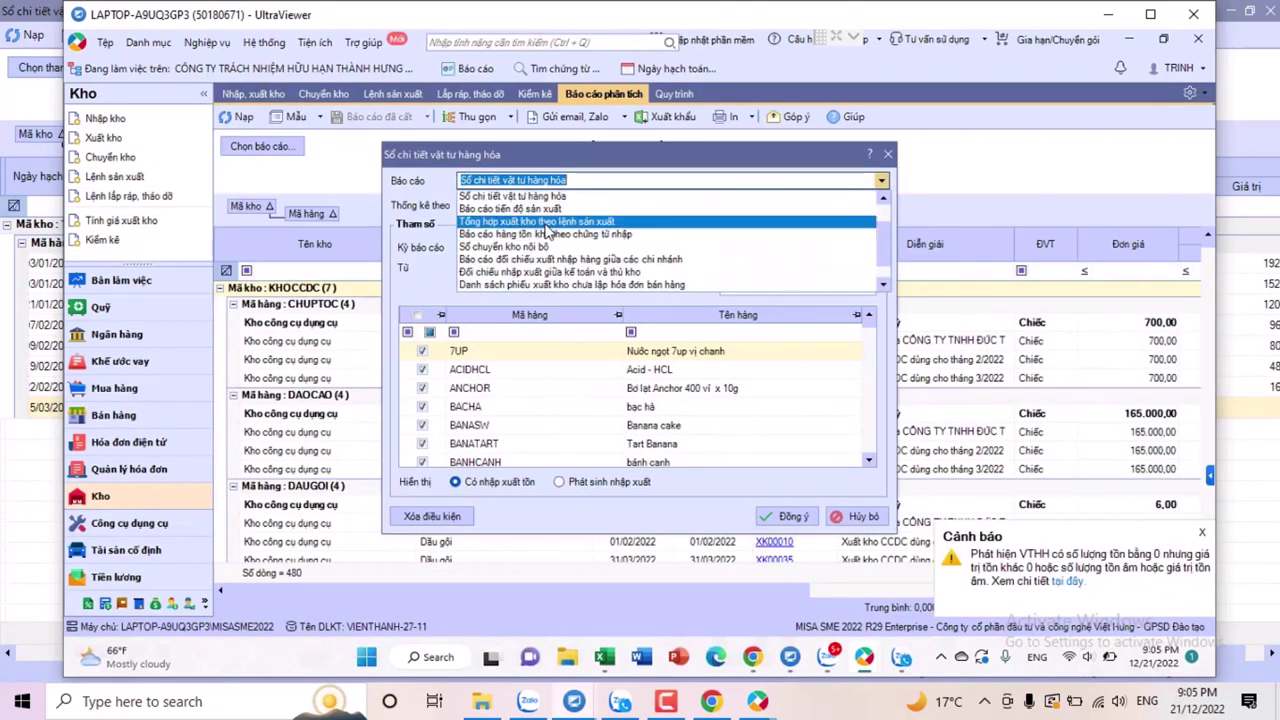
pyautogui.scroll(1, 545, 230)
pyautogui.click(452, 240)
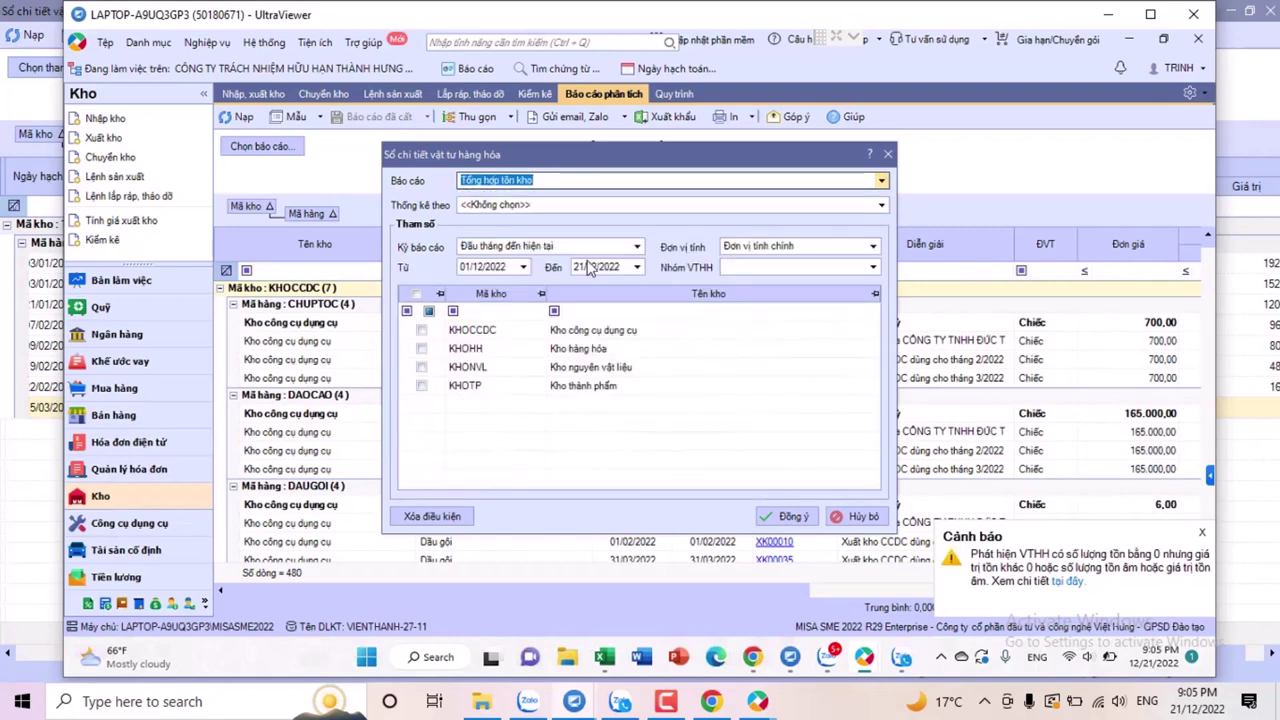
pyautogui.click(637, 246)
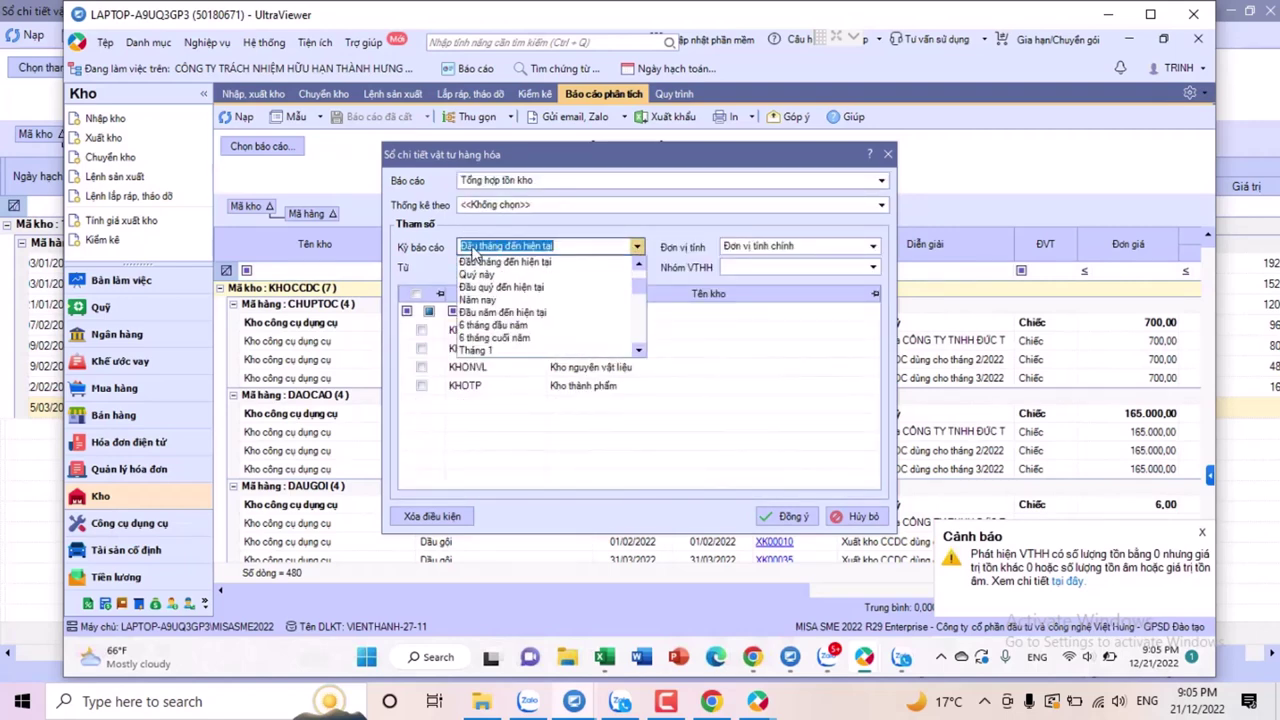
pyautogui.write('1')
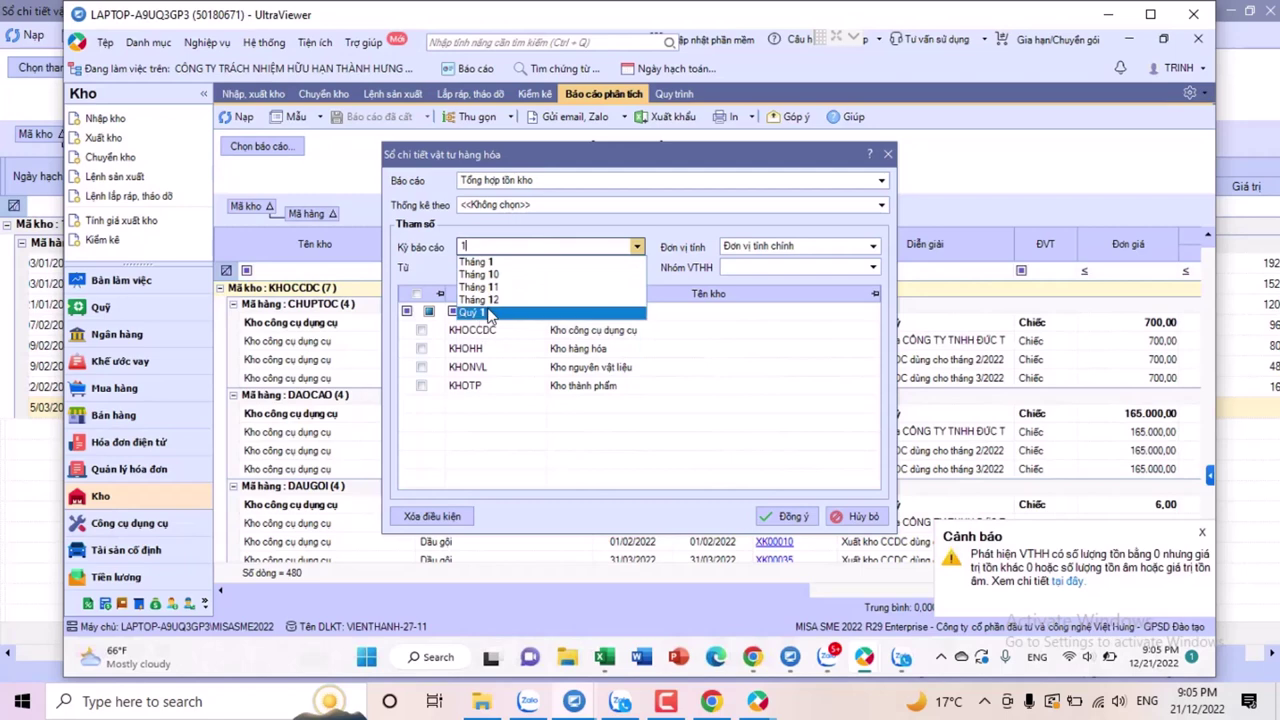
pyautogui.click(475, 312)
pyautogui.click(421, 348)
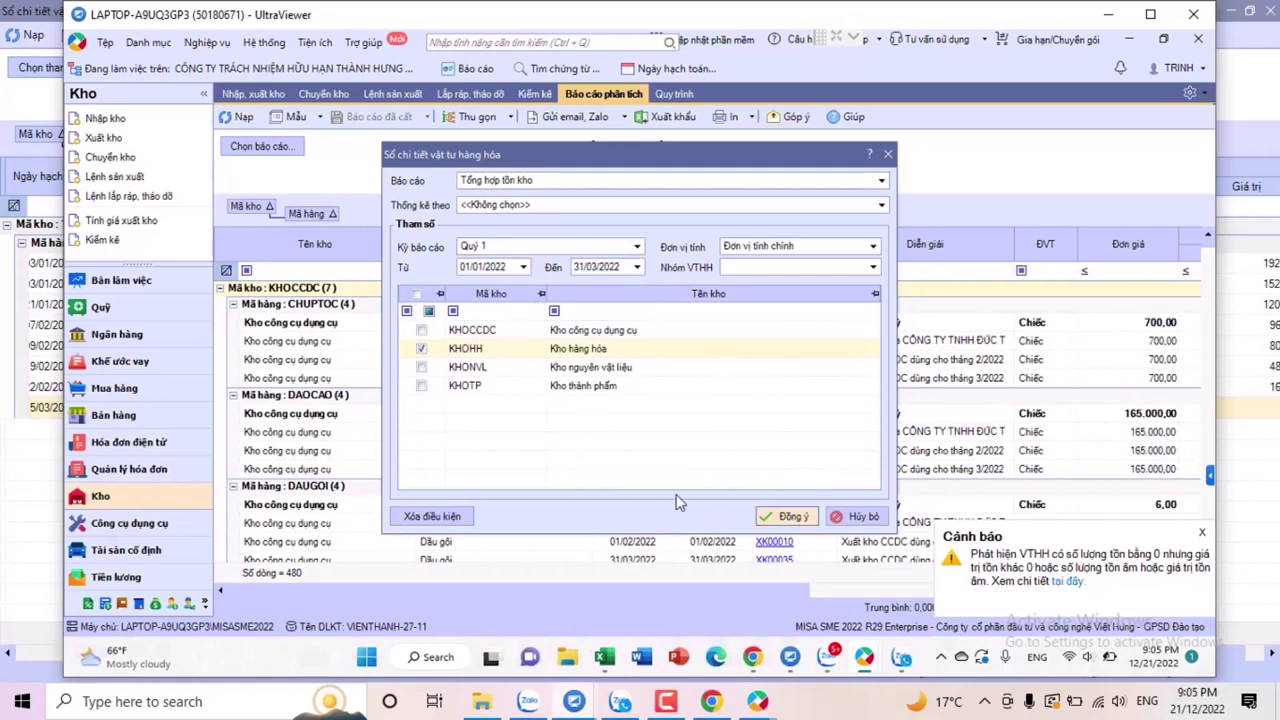
pyautogui.click(790, 516)
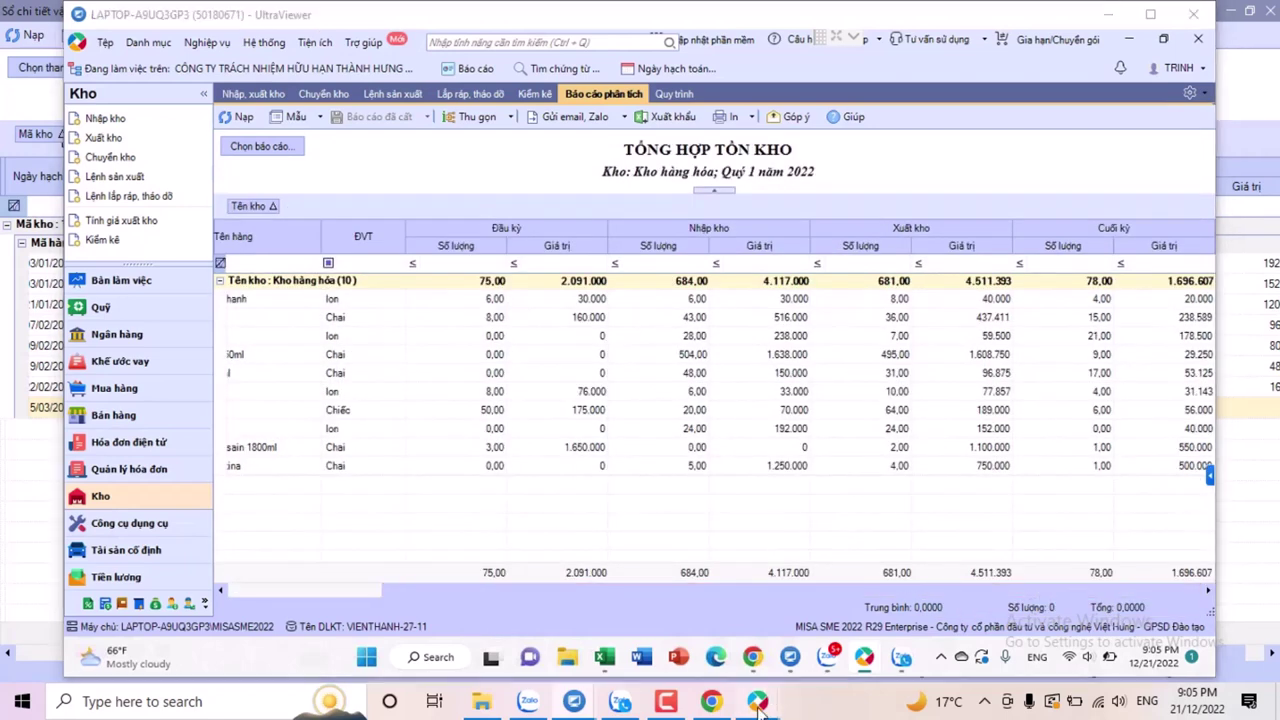
# Switch to the local MISA database, close the NƯỚC ÉP CAM detail ledger, and view the closing balances in its Tổng hợp tồn kho report
pyautogui.moveTo(766, 700)
pyautogui.click(852, 614)
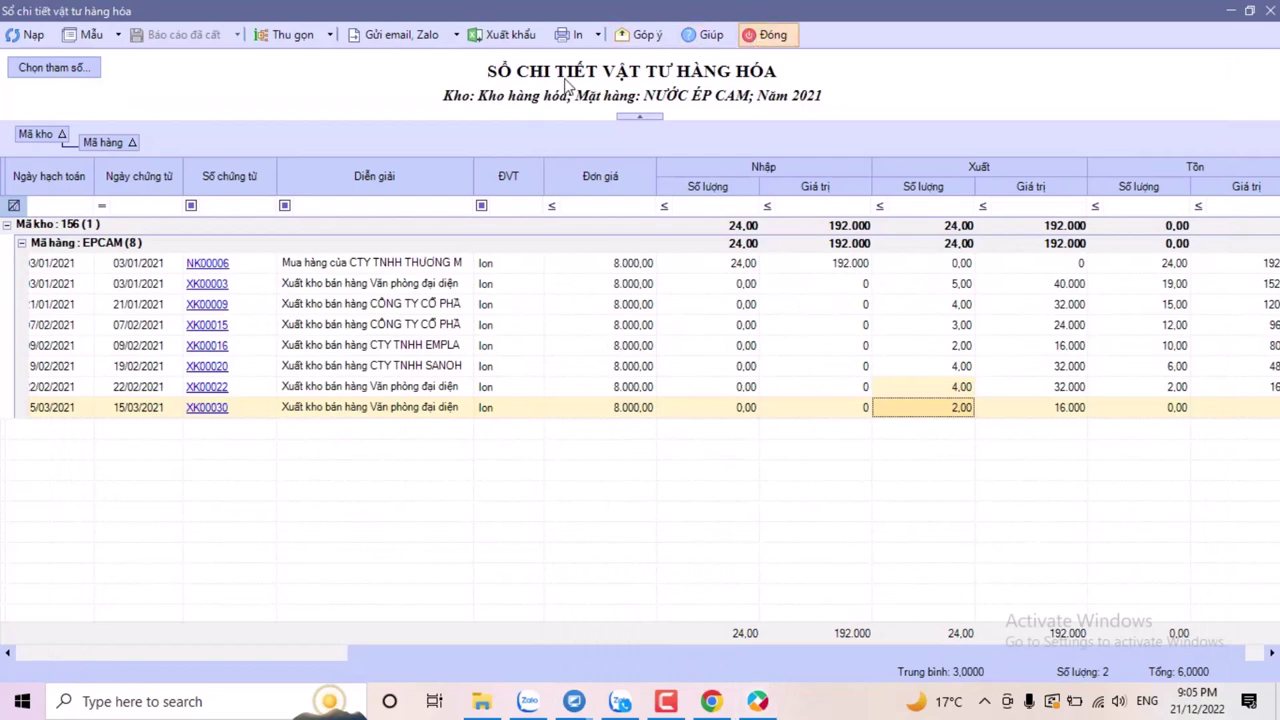
pyautogui.click(757, 38)
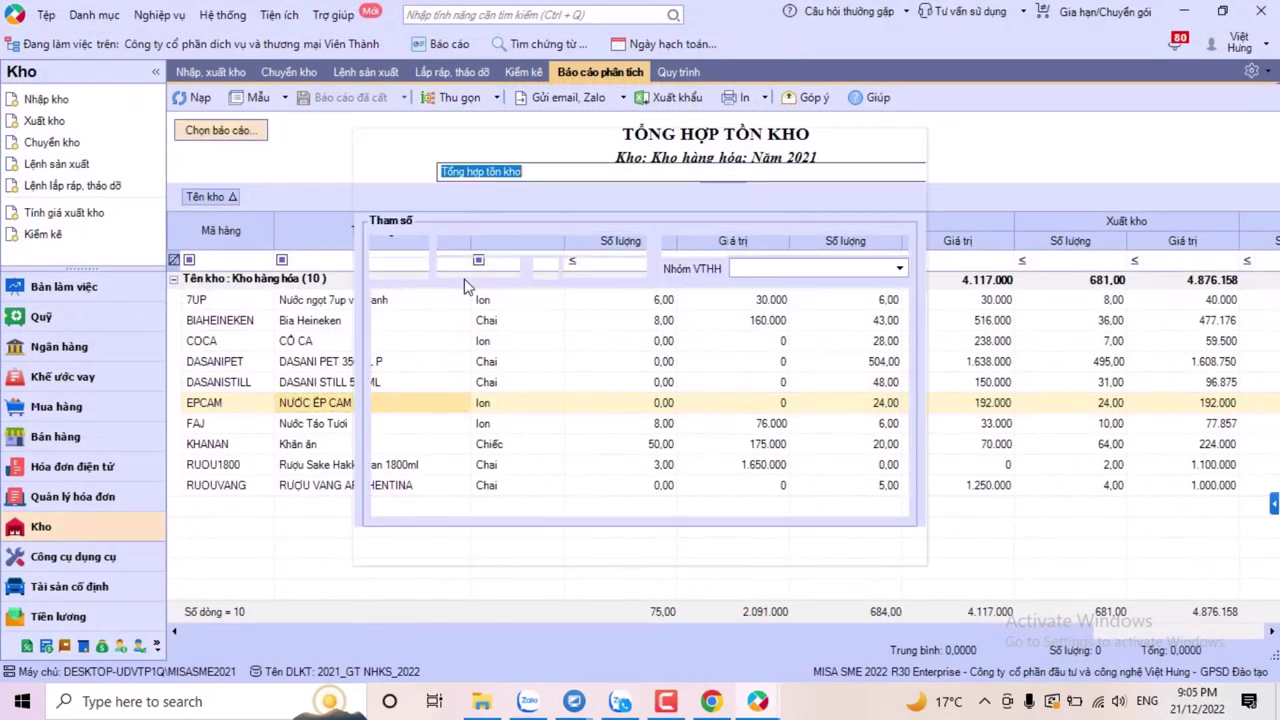
pyautogui.click(884, 545)
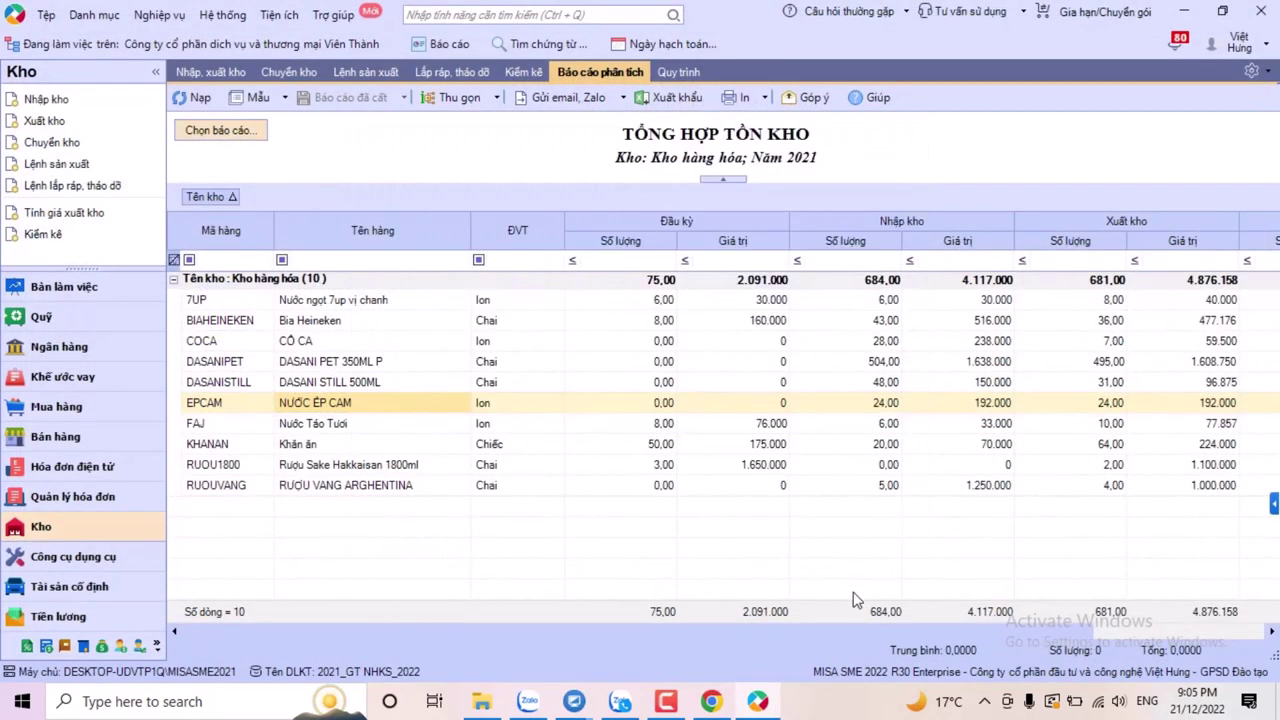
pyautogui.moveTo(860, 630); pyautogui.dragTo(1161, 630)
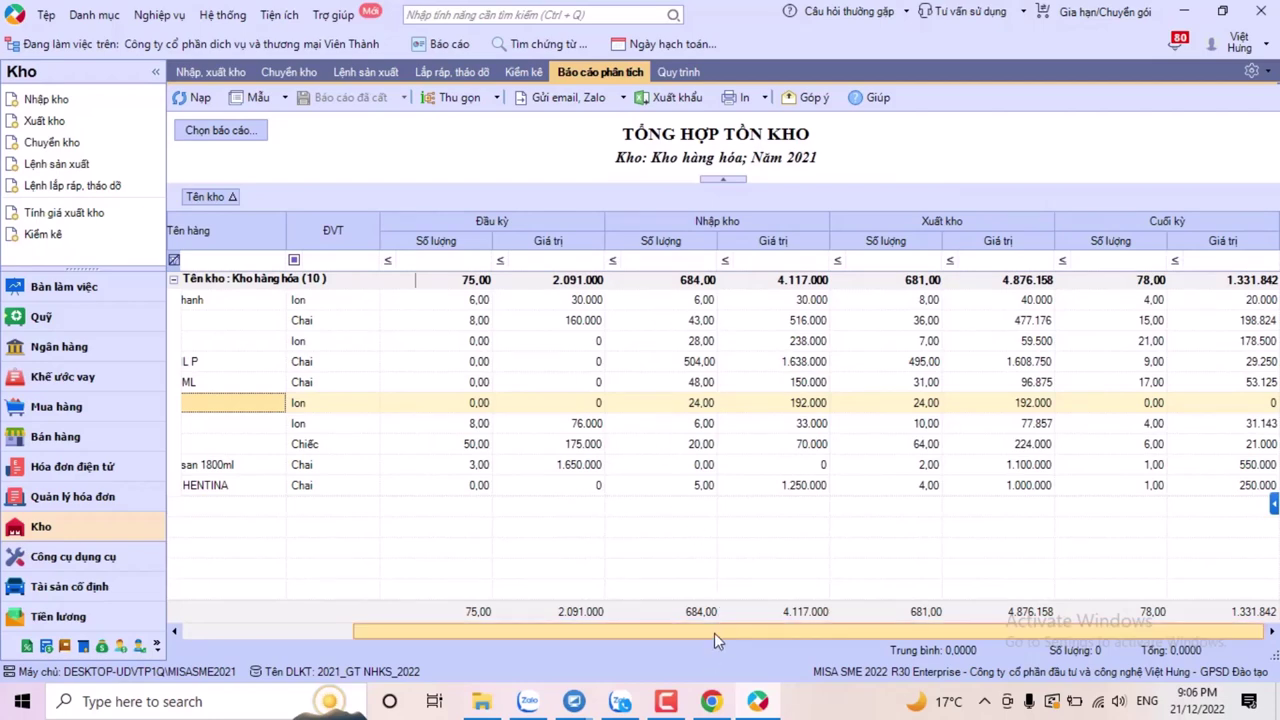
# Compare the Xuất kho and Cuối kỳ quantities and values between the remote Quý 1 2022 and local 2021 Tổng hợp tồn kho reports
pyautogui.moveTo(587, 703)
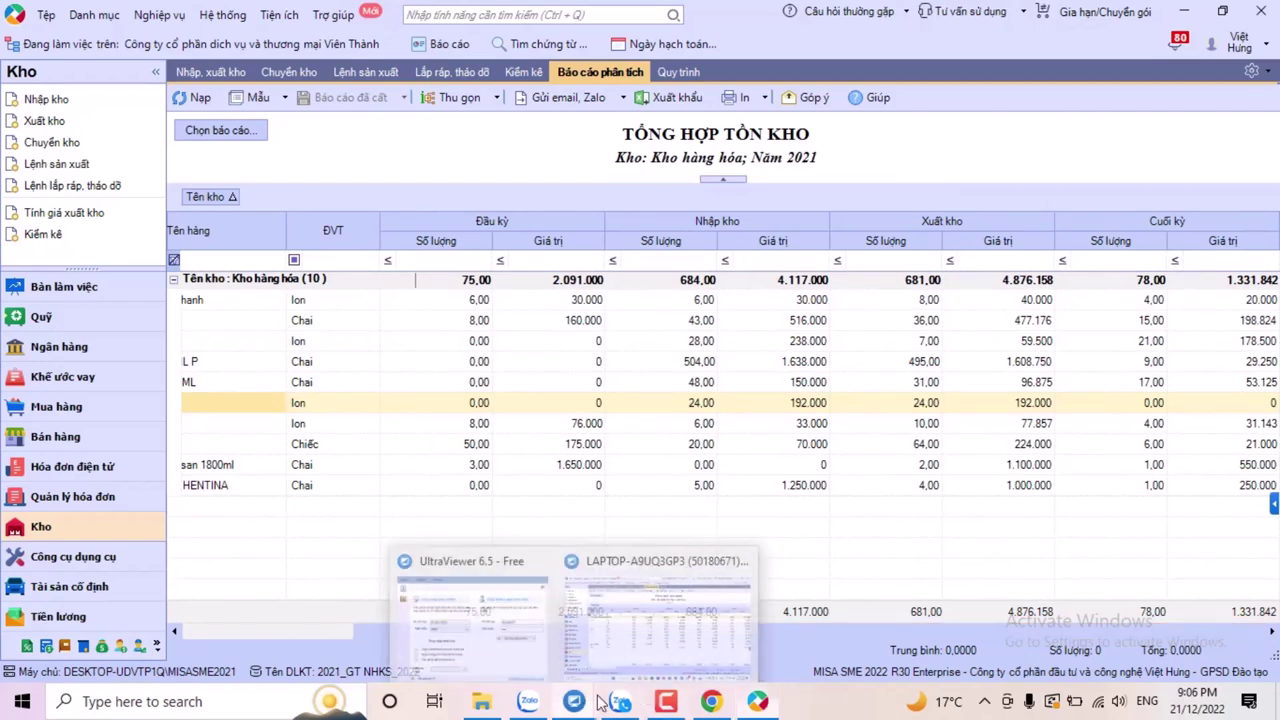
pyautogui.click(650, 605)
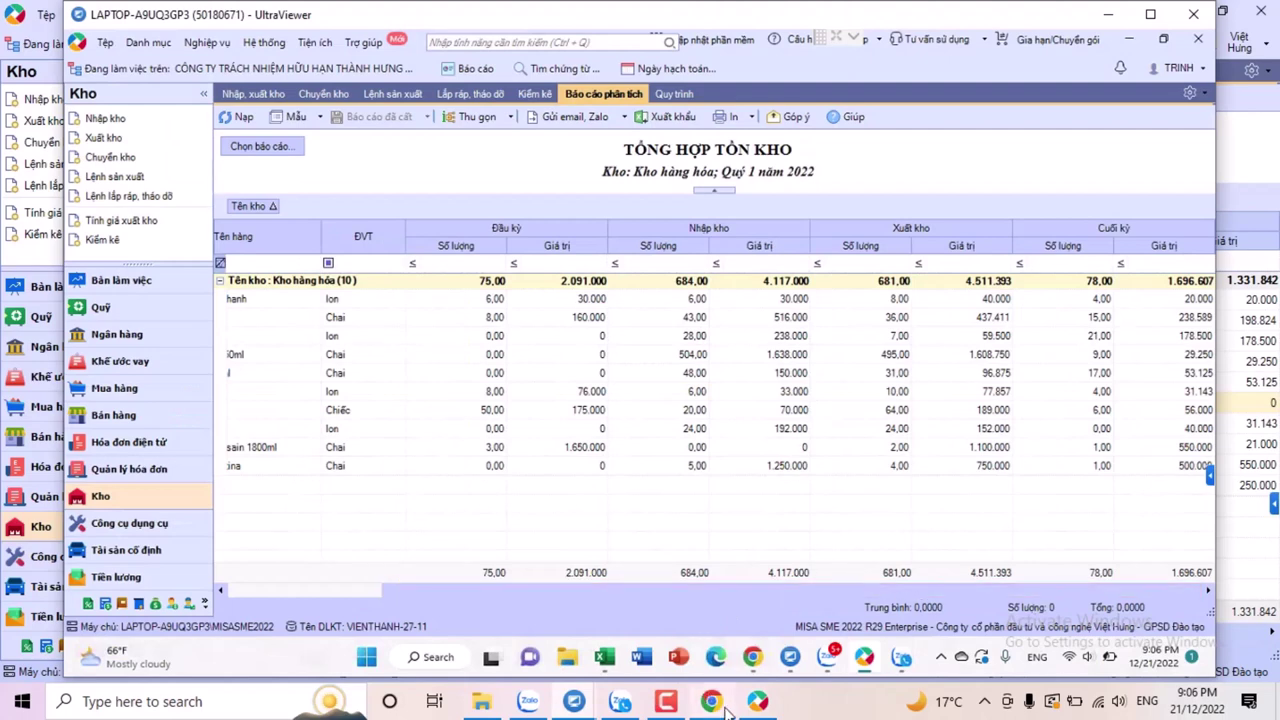
pyautogui.click(757, 702)
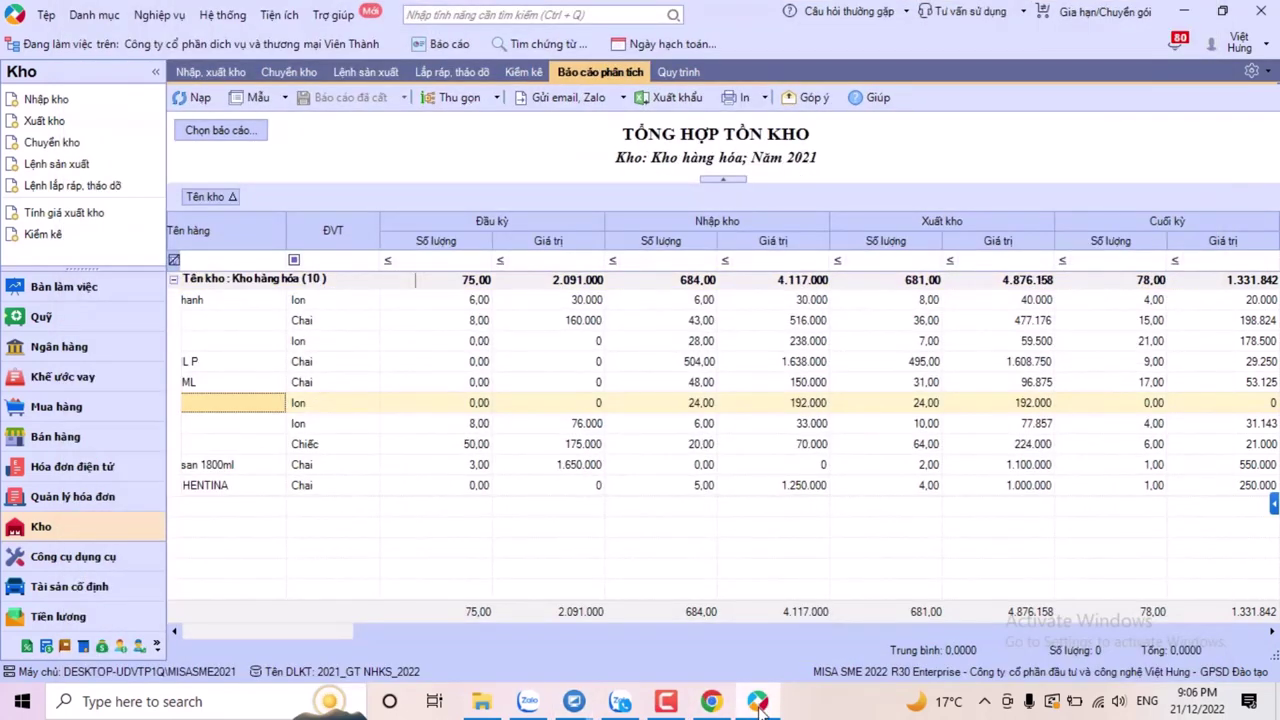
pyautogui.click(758, 703)
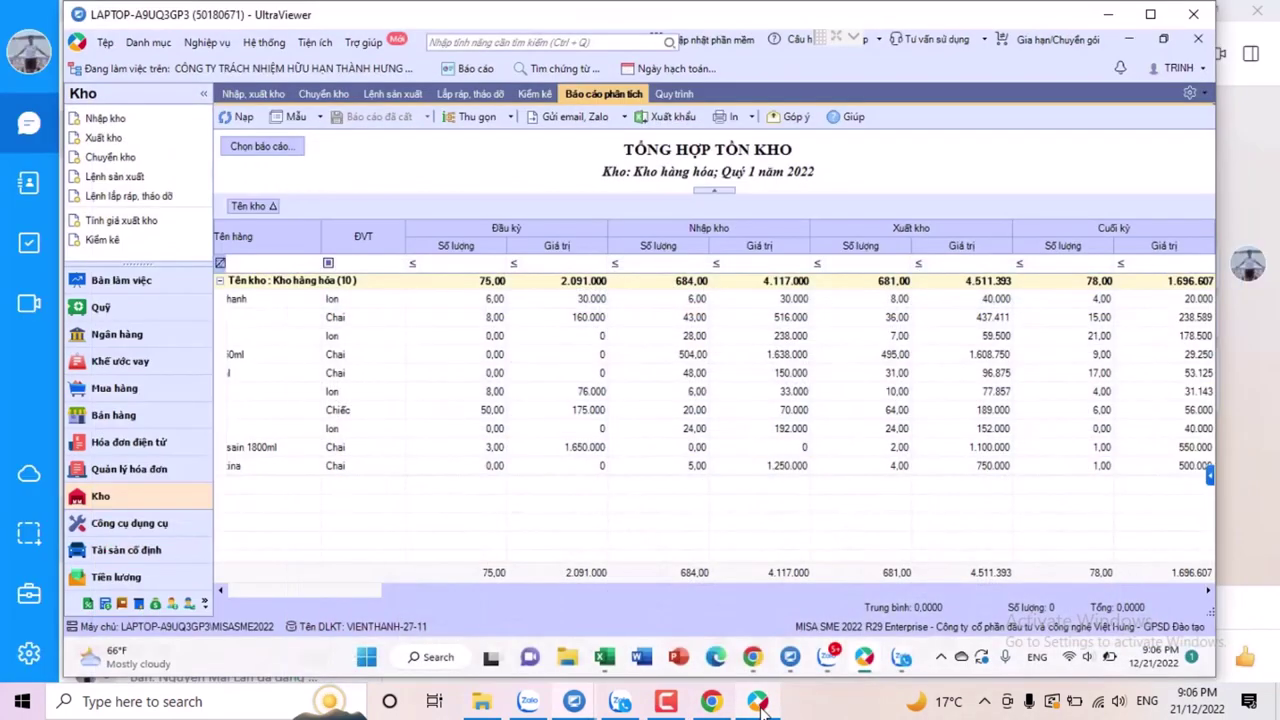
pyautogui.click(758, 703)
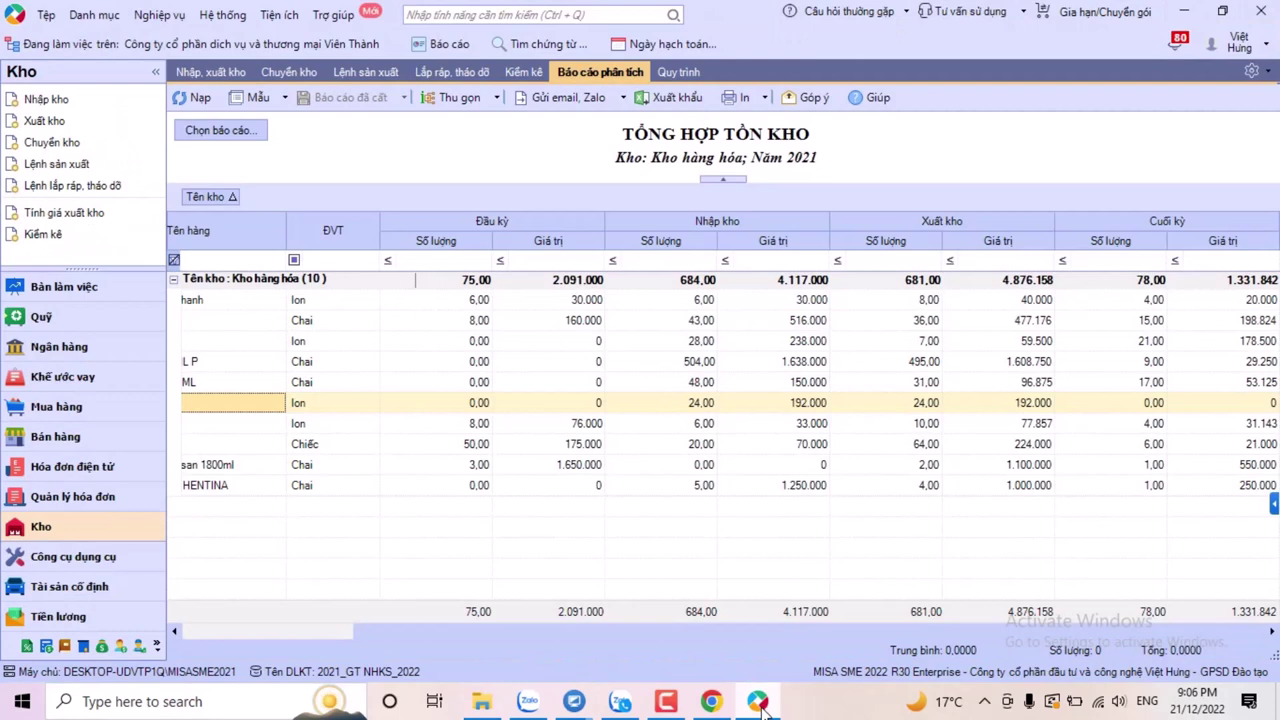
pyautogui.click(758, 703)
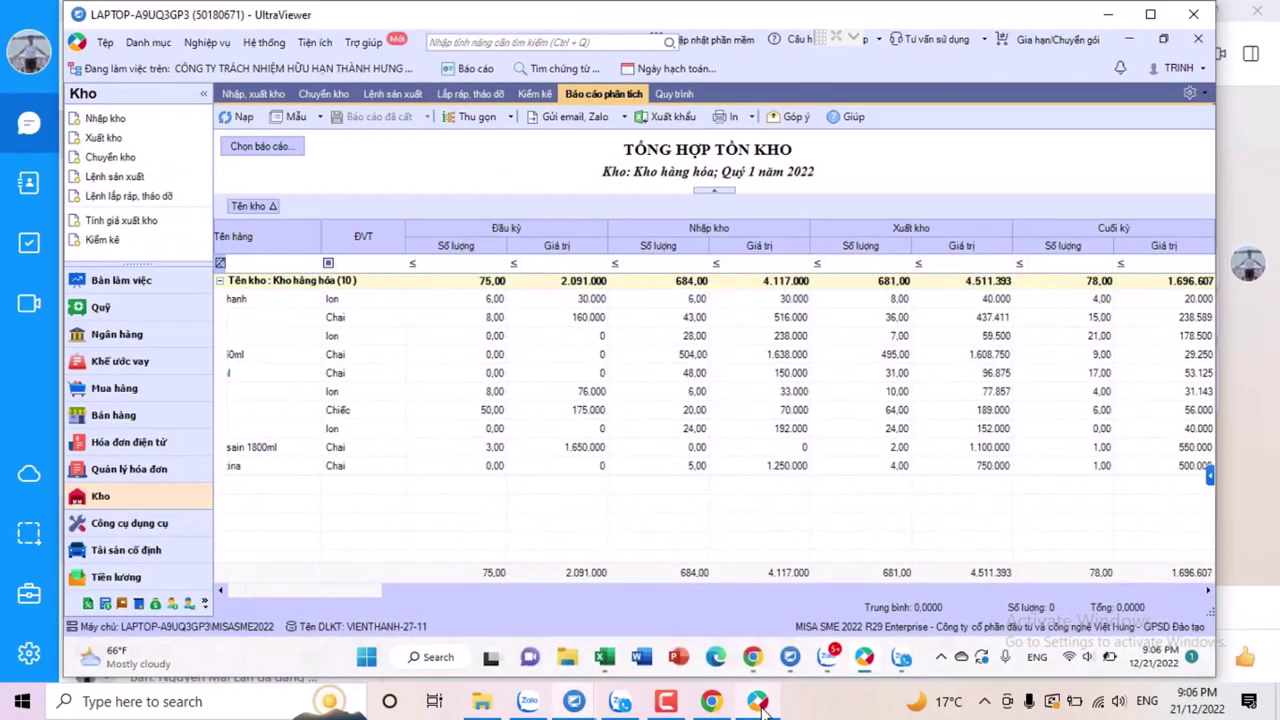
pyautogui.click(758, 703)
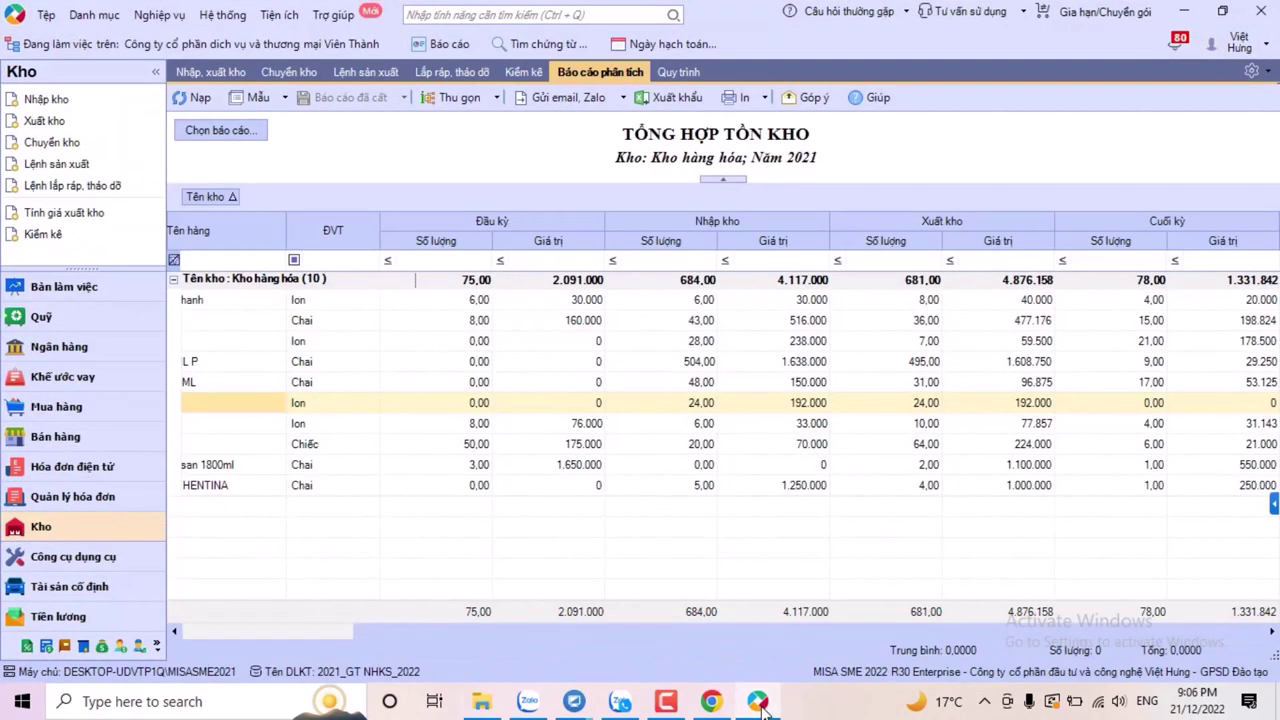
pyautogui.click(758, 703)
pyautogui.click(760, 704)
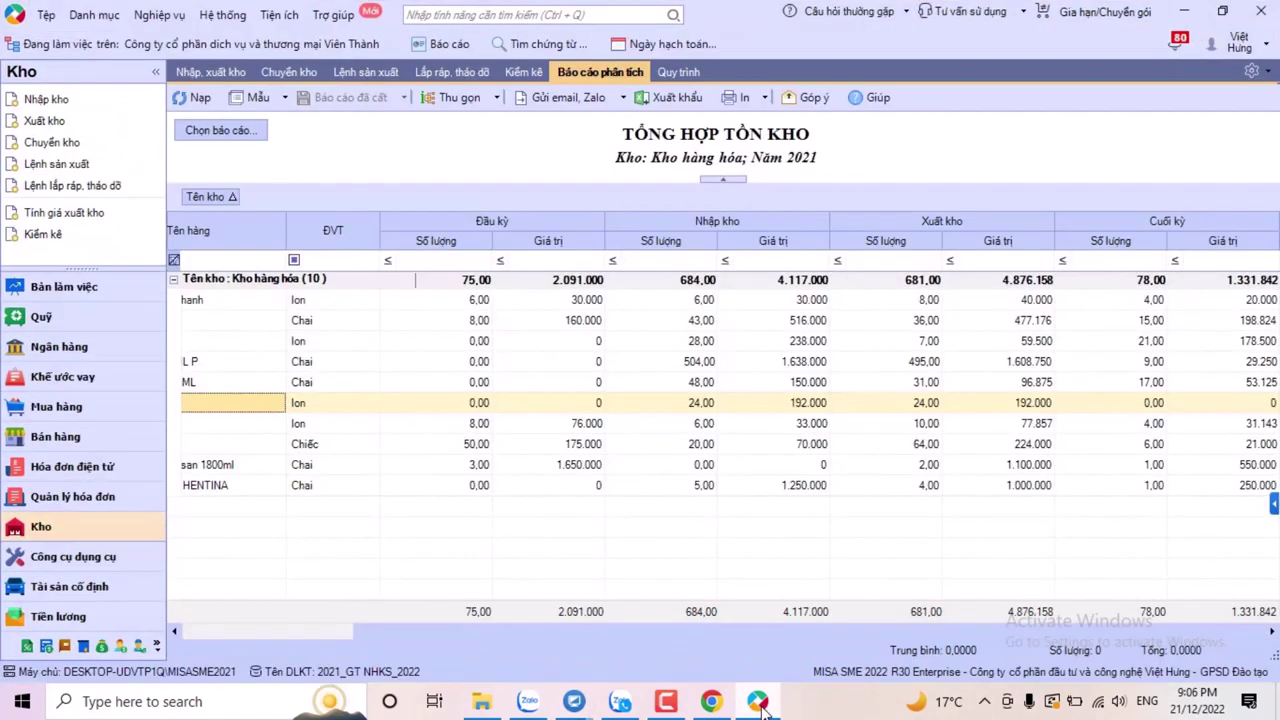
pyautogui.click(760, 704)
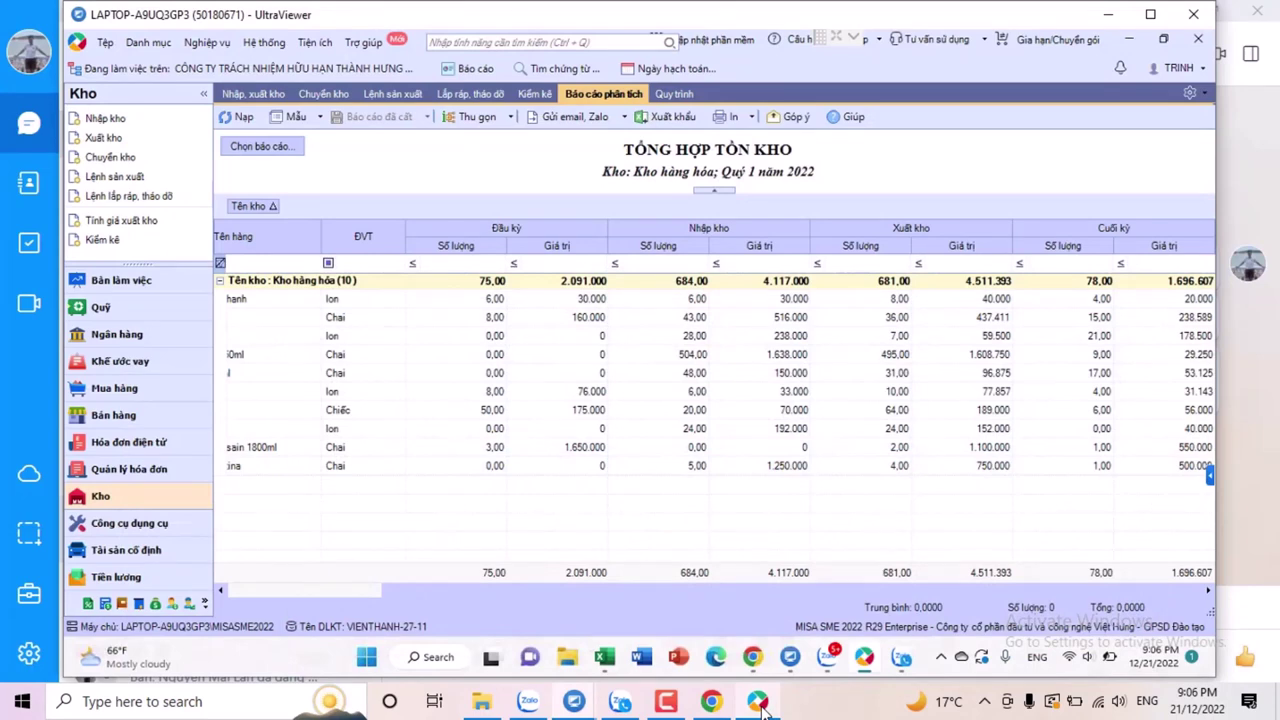
pyautogui.click(760, 704)
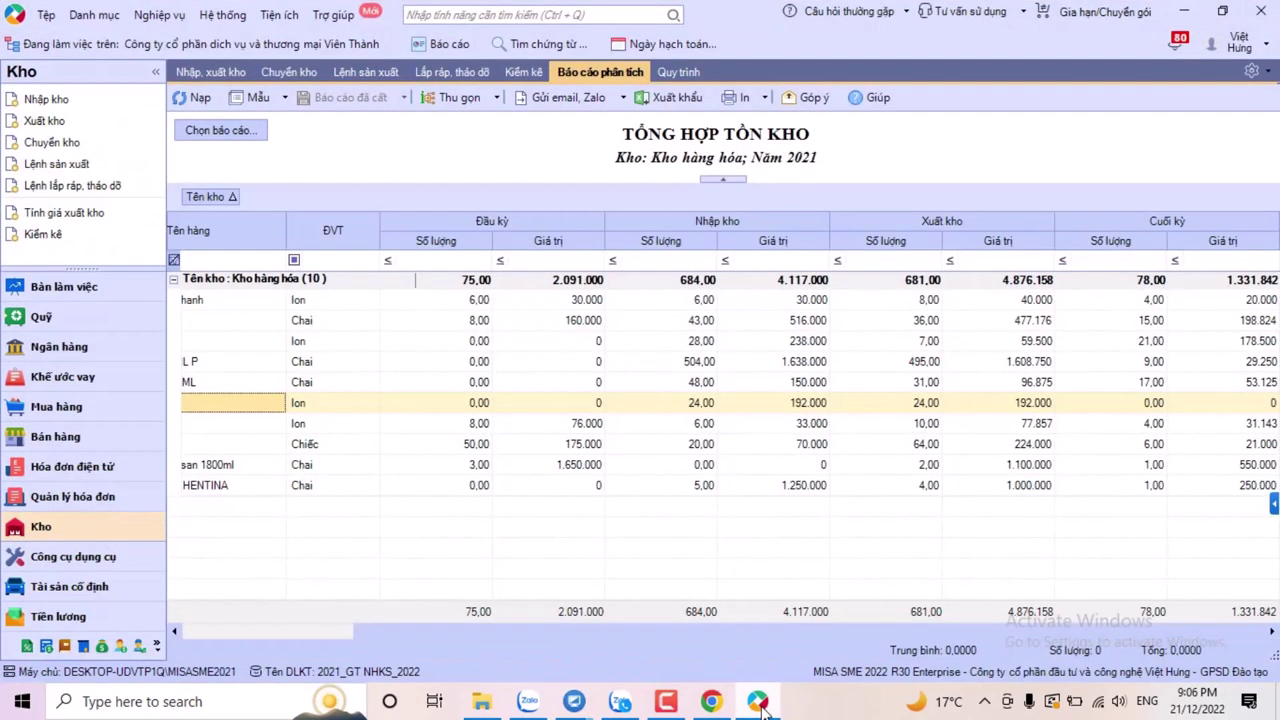
pyautogui.click(760, 704)
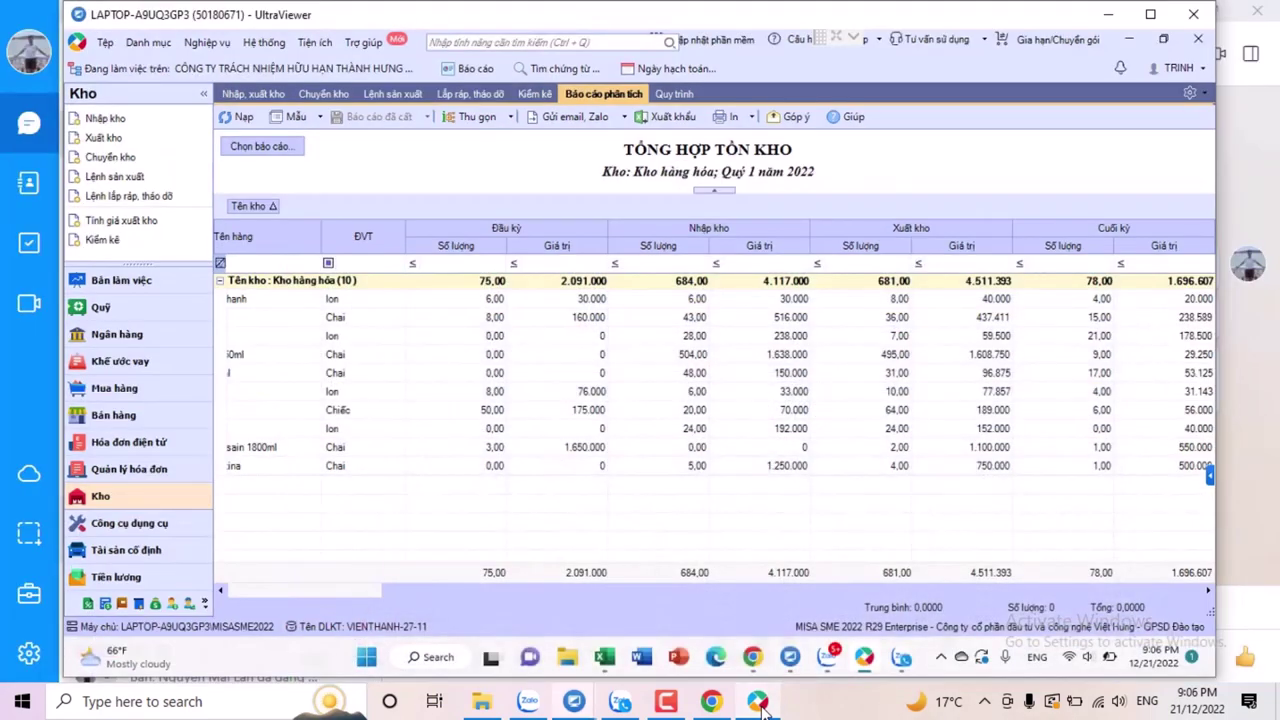